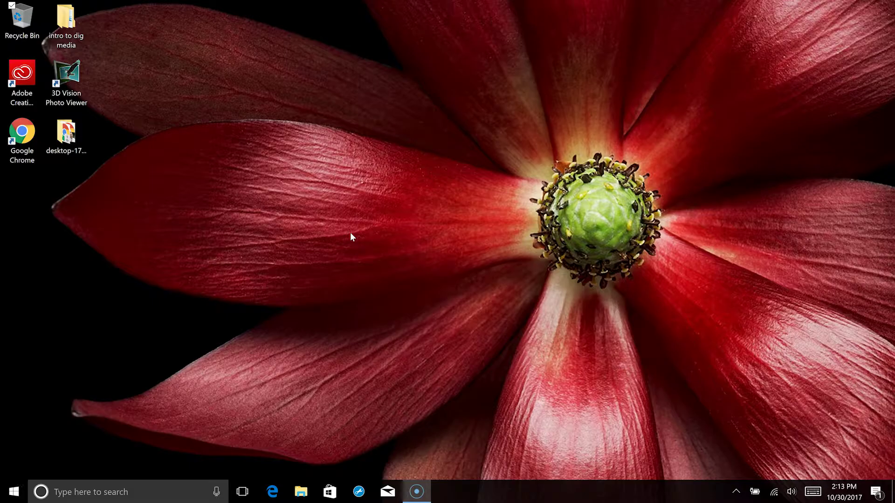
Create a desktop folder named intro-to-digital-media and open it
left_click(301, 236)
left_click(70, 208)
right_click(70, 209)
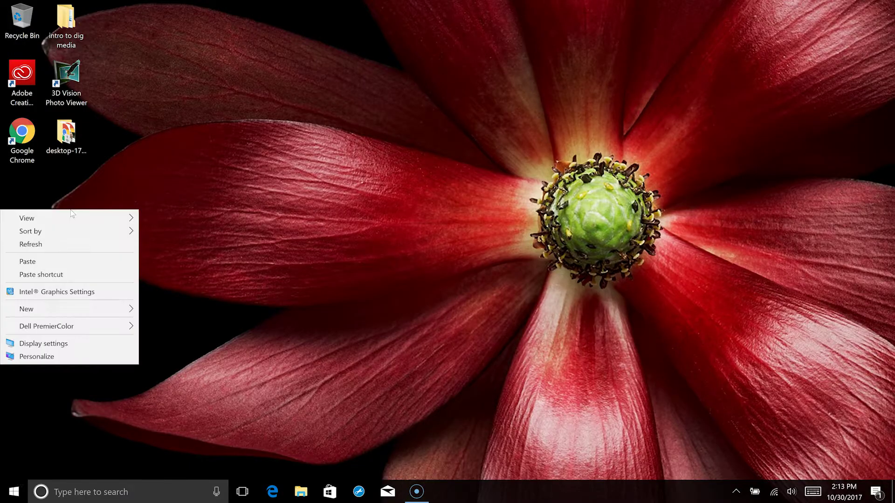
left_click(61, 309)
left_click(154, 309)
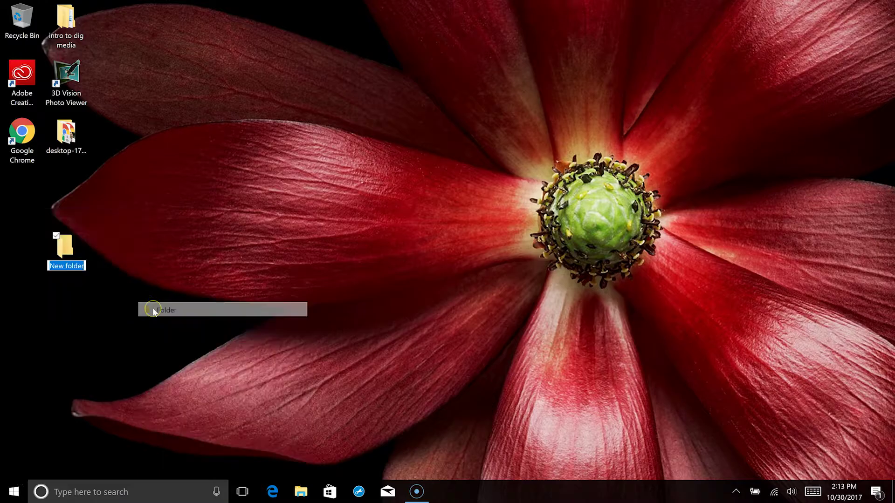
type("intro")
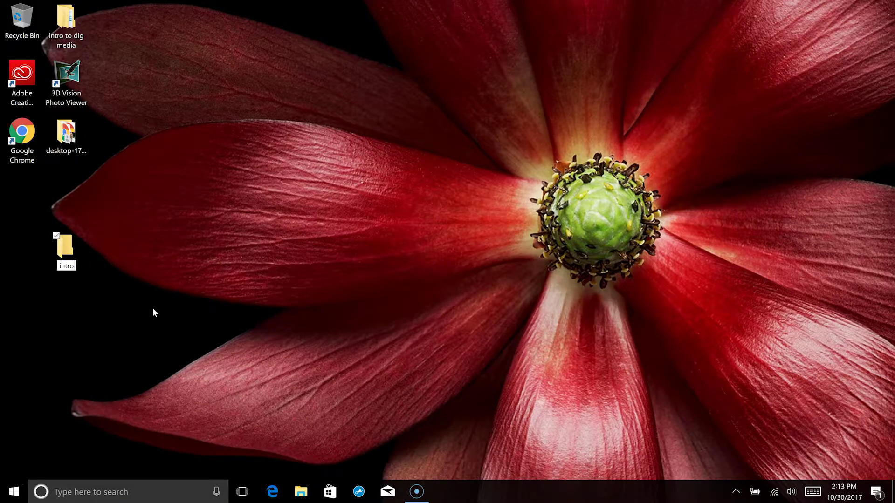
type("-to-digital-media")
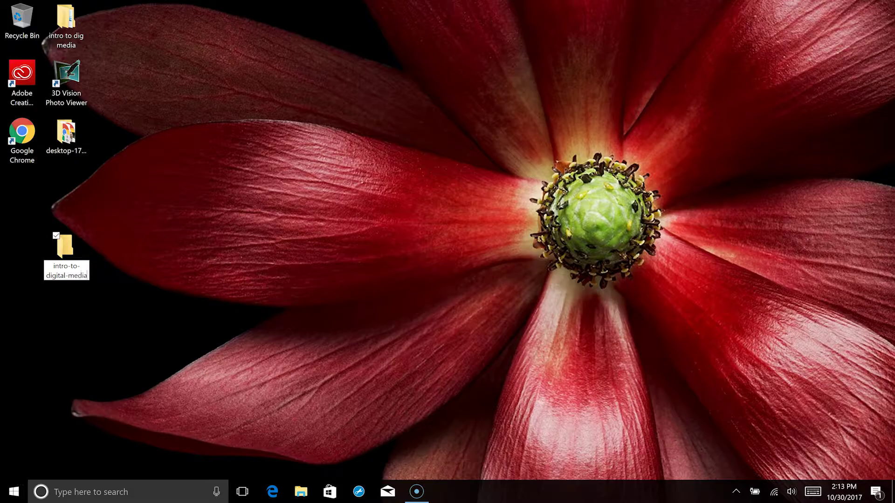
key("Return")
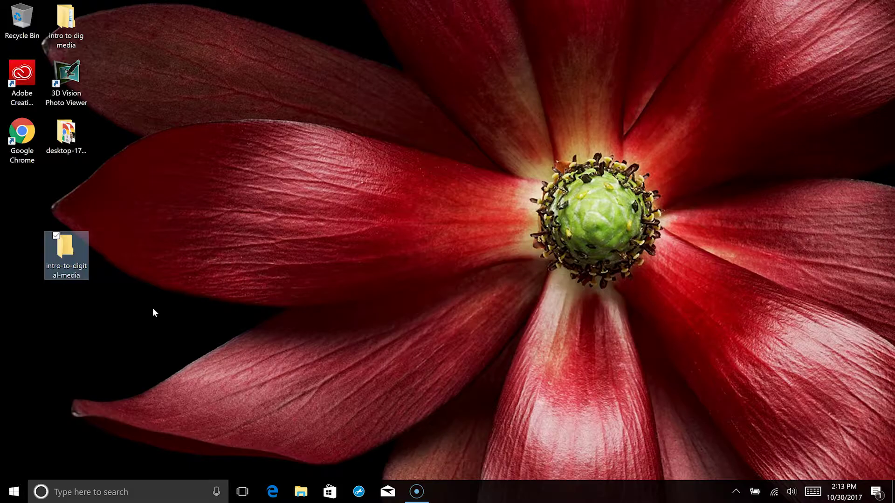
double_click(65, 252)
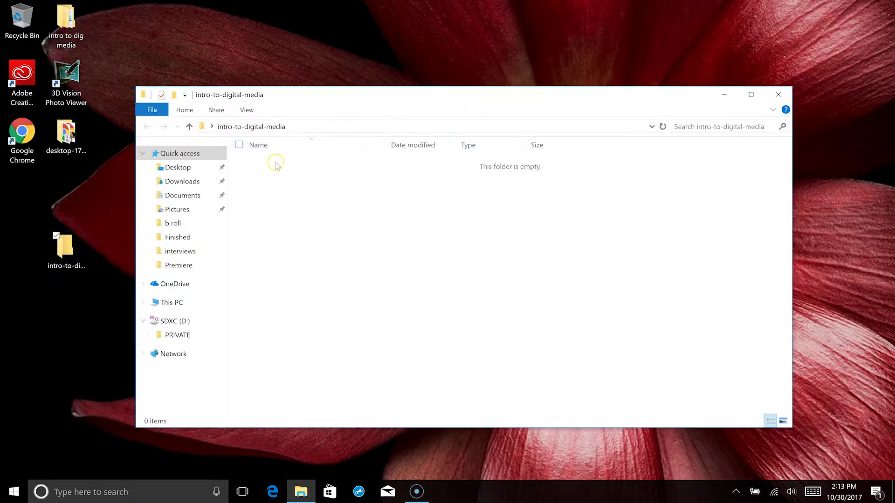
Inside intro-to-digital-media, create and open nested folders fall-2017 and then documentary
right_click(313, 183)
mouse_move(238, 322)
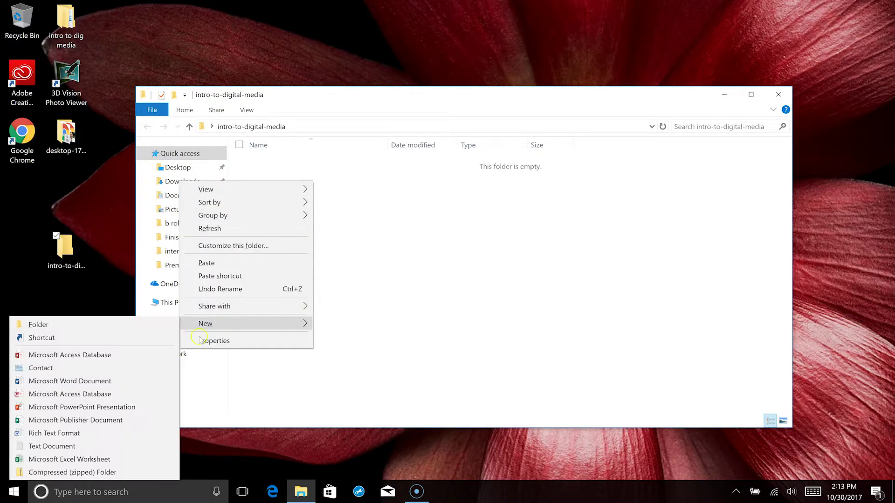
left_click(146, 325)
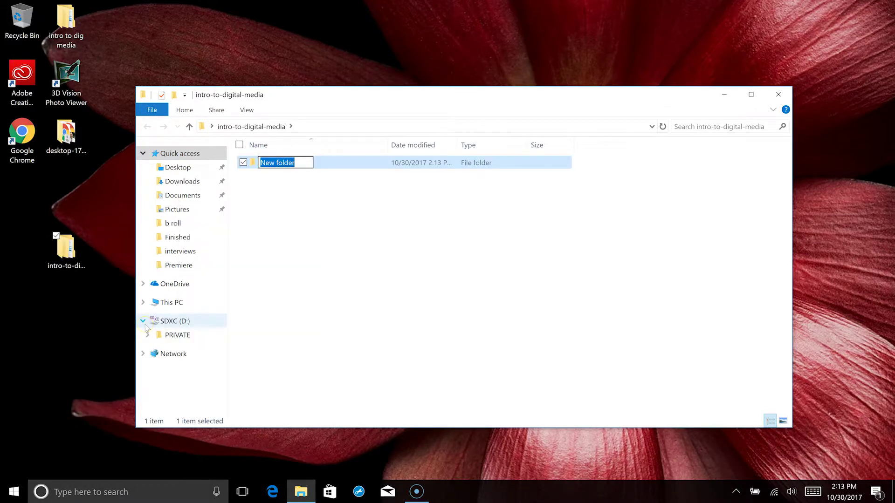
type("fall-")
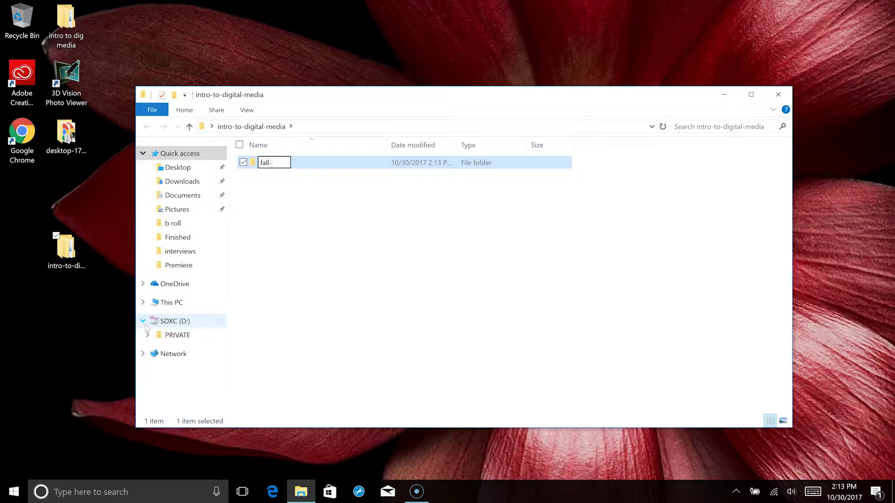
type("2017")
key("Return")
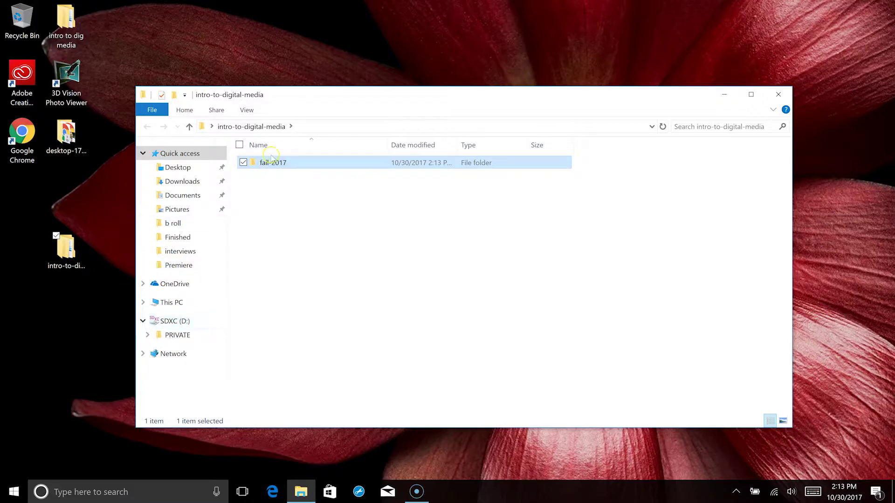
double_click(273, 164)
right_click(272, 186)
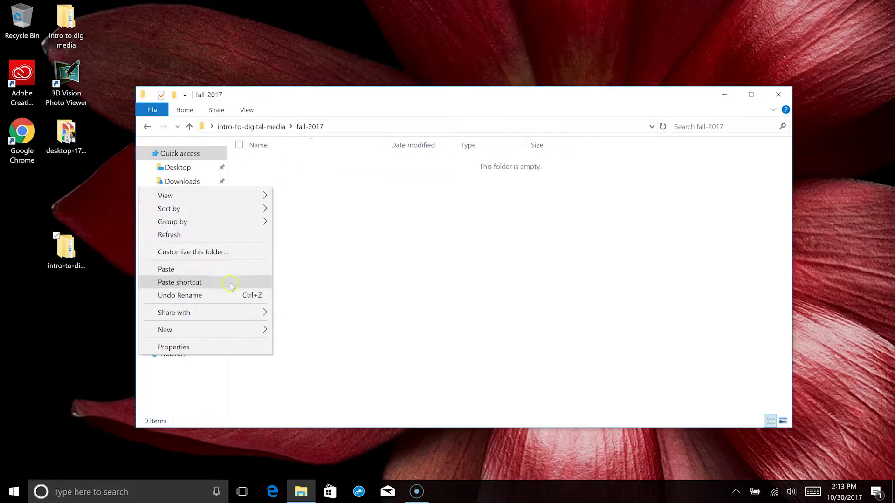
mouse_move(219, 331)
left_click(299, 331)
type("d")
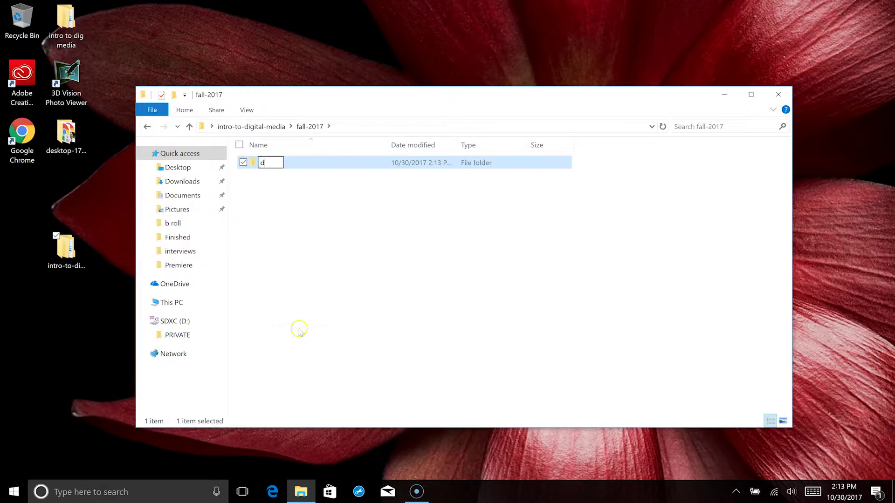
type("ocumentary")
key("Return")
double_click(281, 161)
Inside documentary, create and open nested folders riffee and then footage
right_click(281, 162)
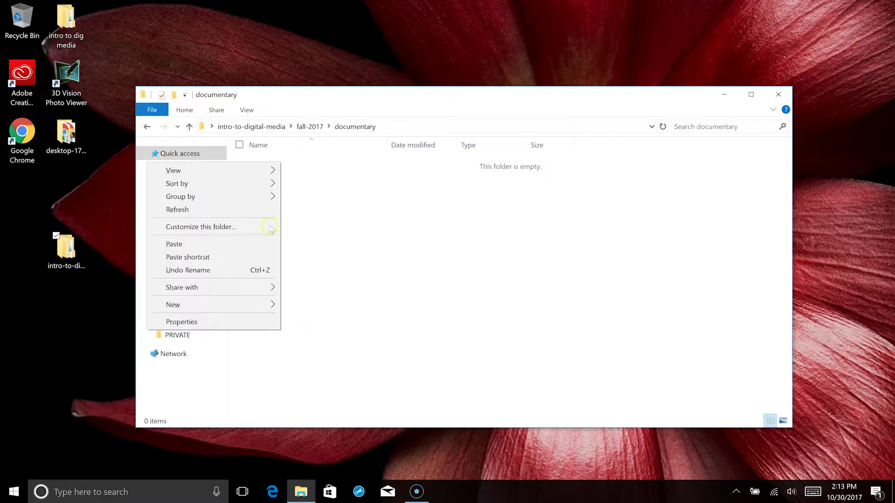
mouse_move(219, 305)
left_click(293, 311)
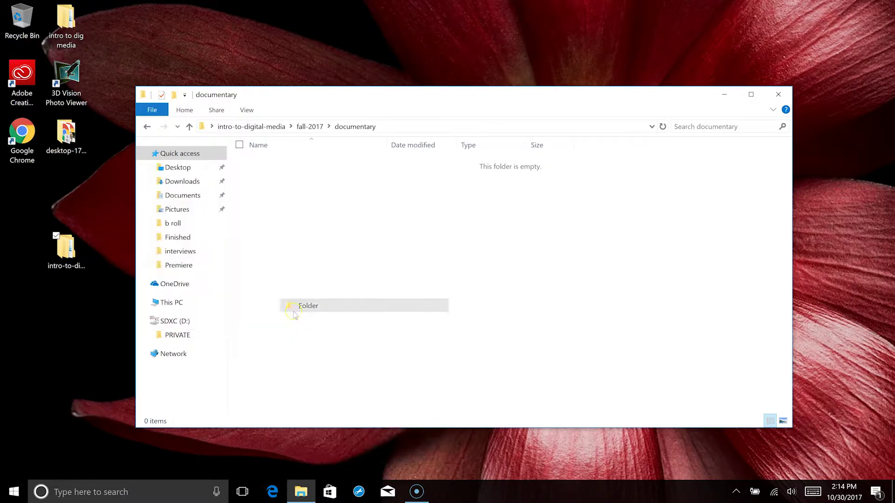
type("riffee")
key("Return")
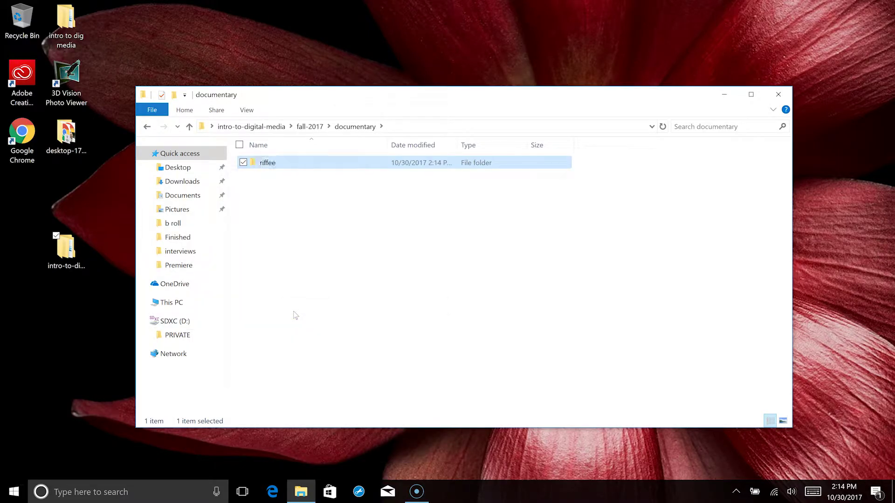
double_click(268, 163)
right_click(270, 164)
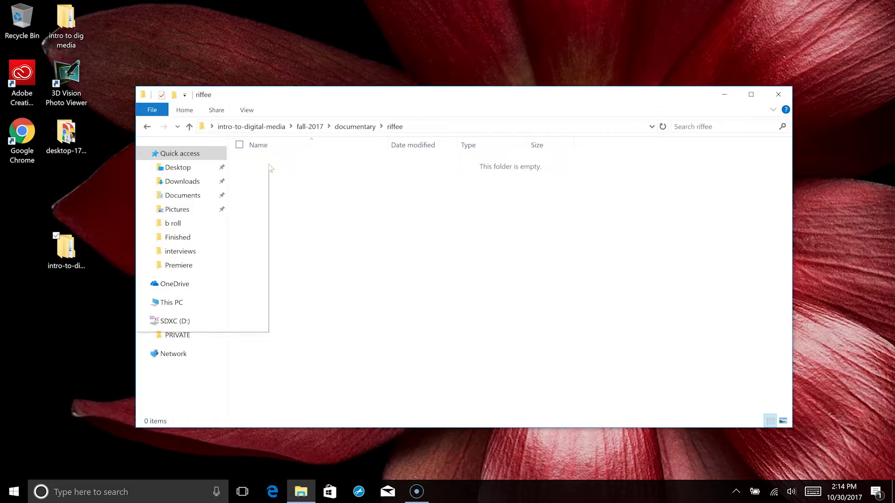
mouse_move(226, 307)
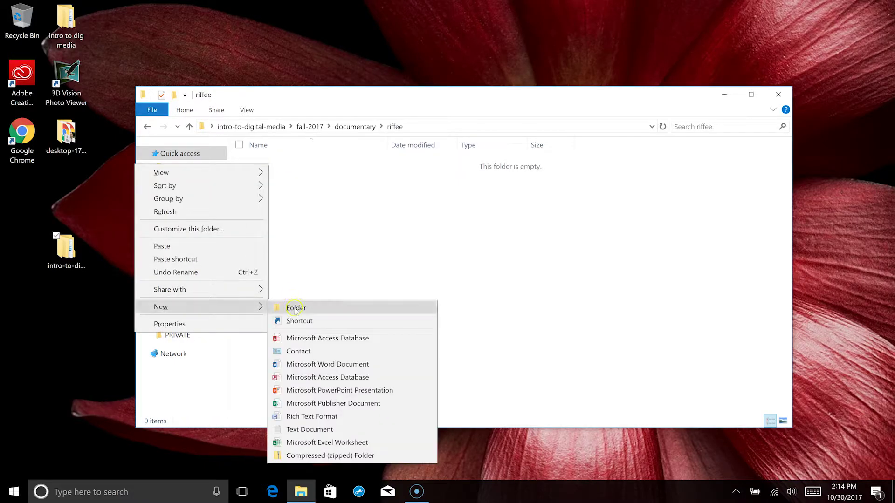
left_click(295, 311)
type("footage")
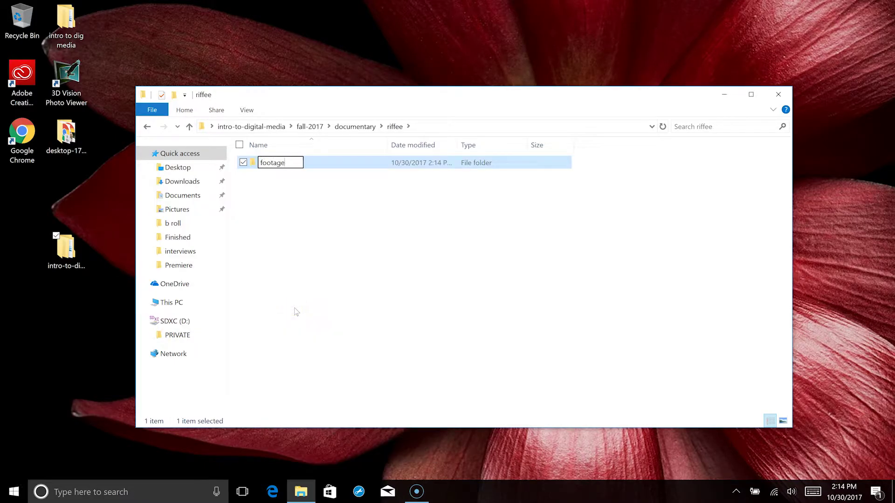
key("Return")
double_click(265, 163)
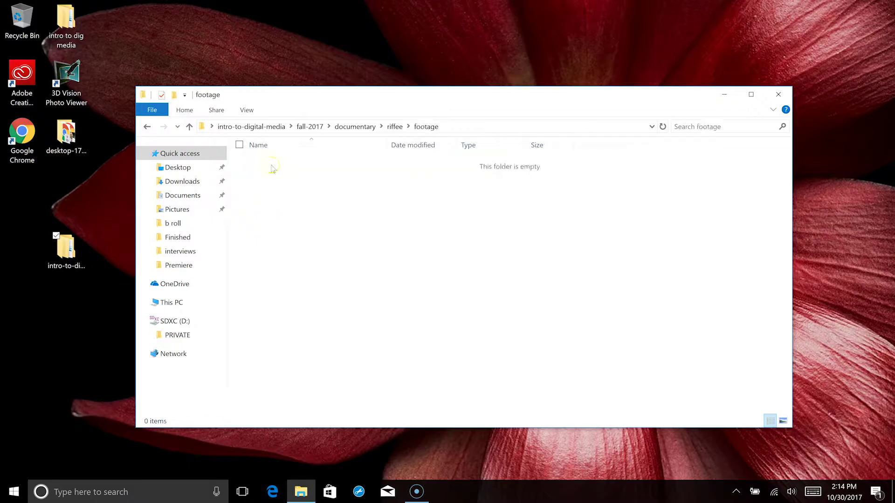
Add b-roll and interviews subfolders inside footage, then select b-roll
right_click(270, 165)
mouse_move(233, 309)
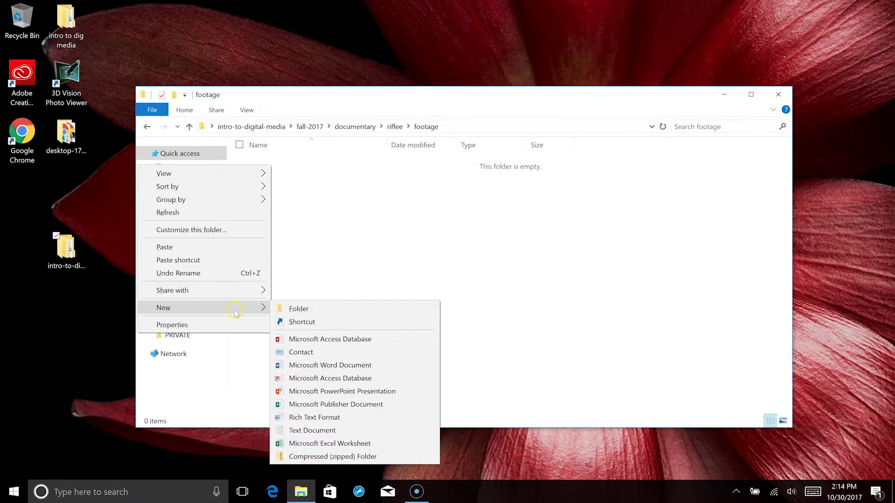
left_click(288, 306)
type("b=roll")
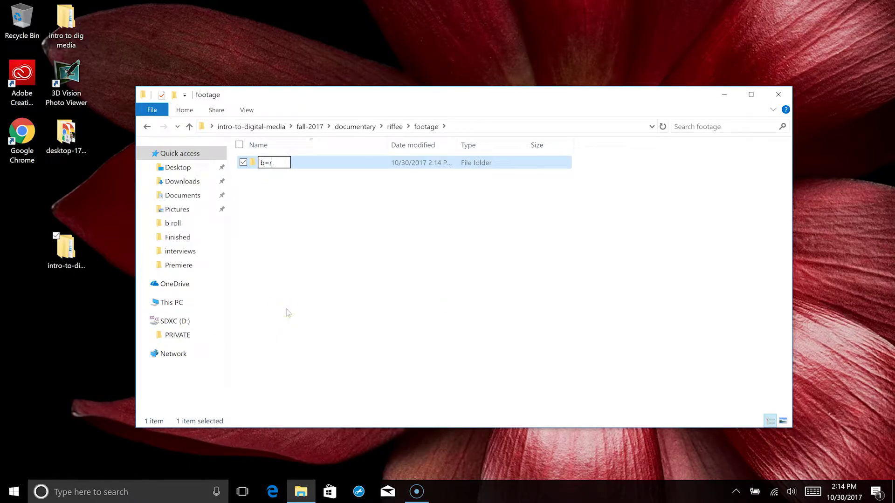
key("BackSpace")
key("BackSpace")
key("BackSpace")
key("BackSpace")
key("BackSpace")
type("-roll")
key("Return")
right_click(265, 201)
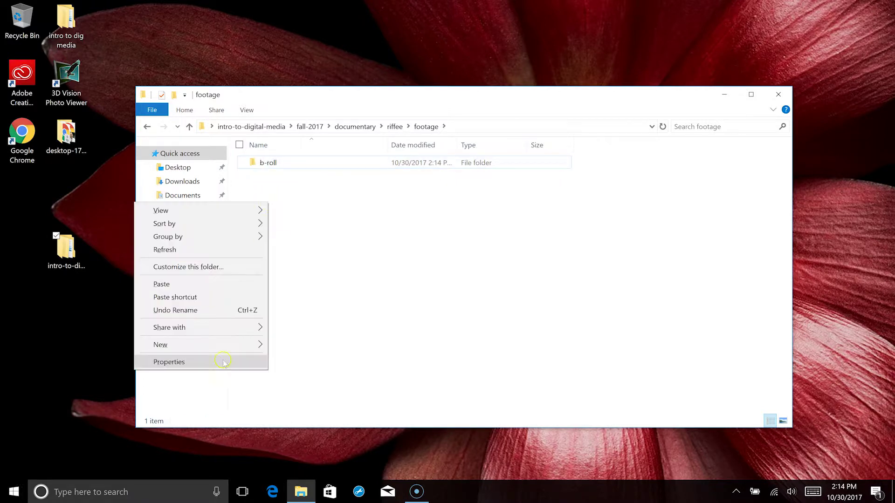
mouse_move(224, 345)
left_click(298, 343)
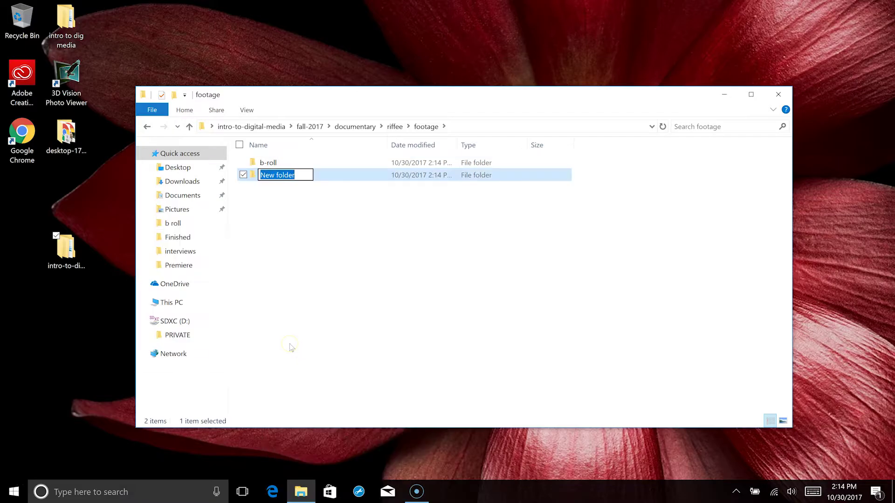
type("interviews")
key("Return")
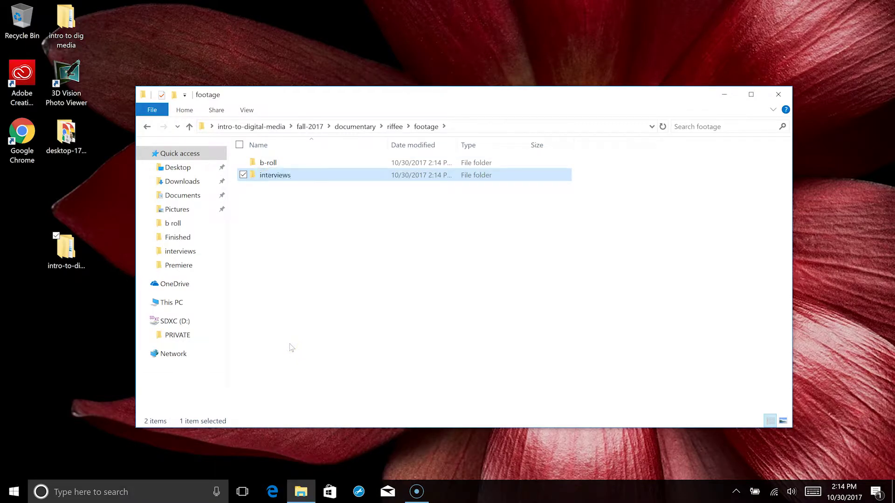
left_click(273, 176)
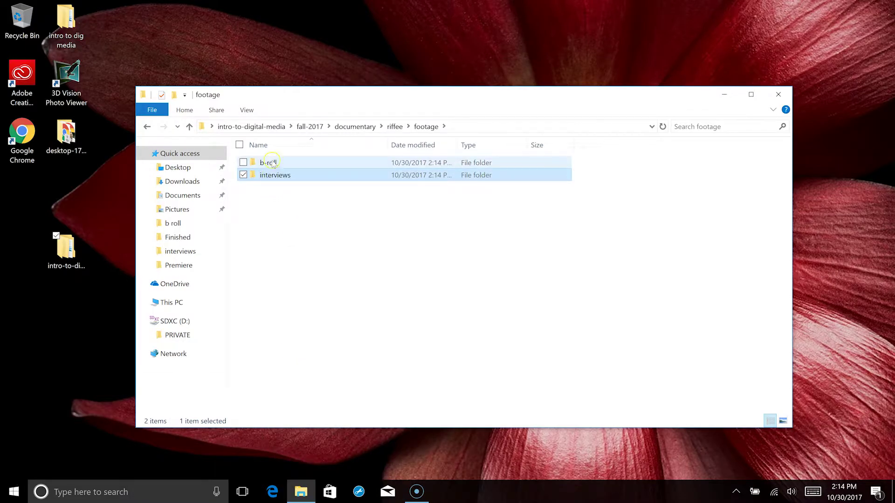
left_click(277, 163)
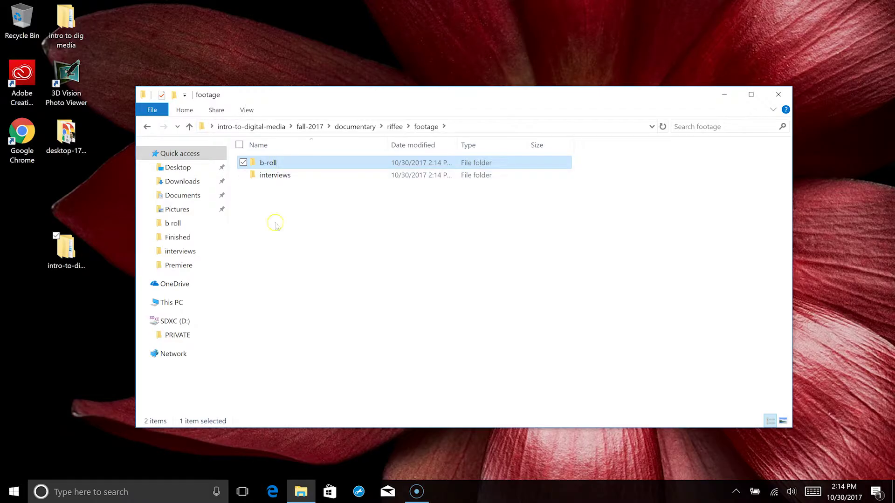
Open PRIVATE\M4ROOT\CLIP on the SDXC (D:) card and select clips C0001 through C0015
left_click(168, 321)
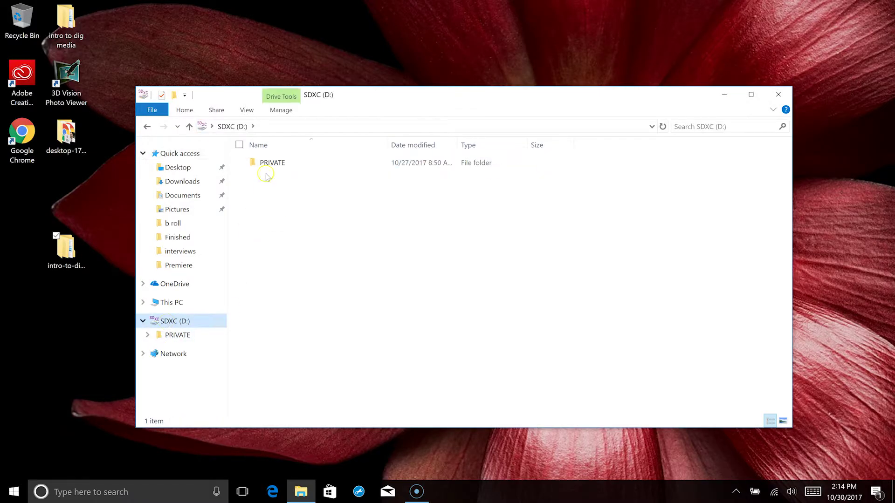
double_click(272, 163)
double_click(275, 179)
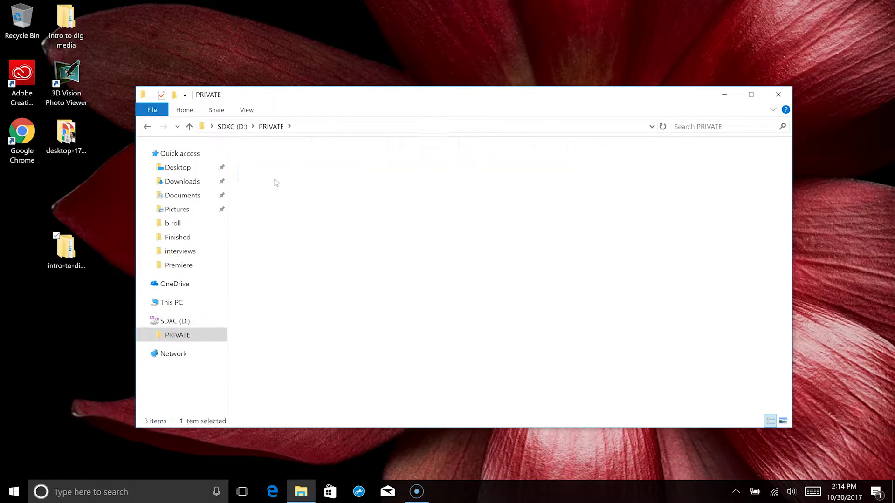
double_click(270, 163)
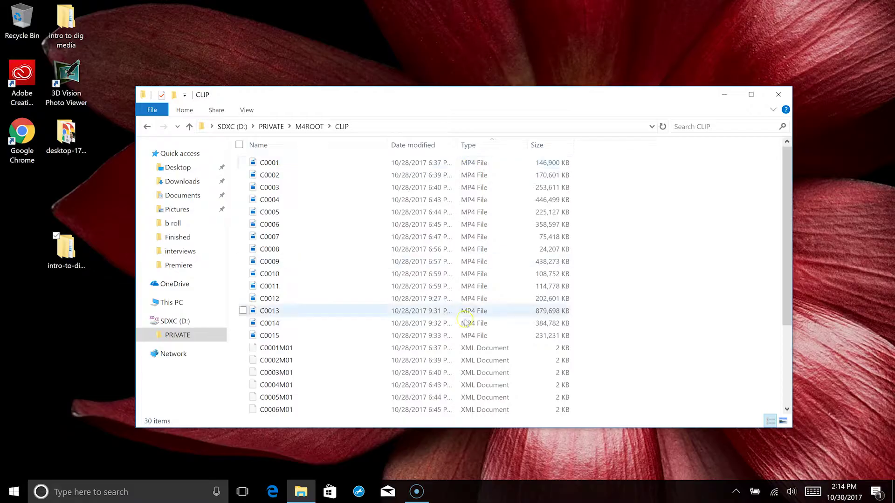
scroll(476, 344, "down", 1)
scroll(476, 344, "up", 1)
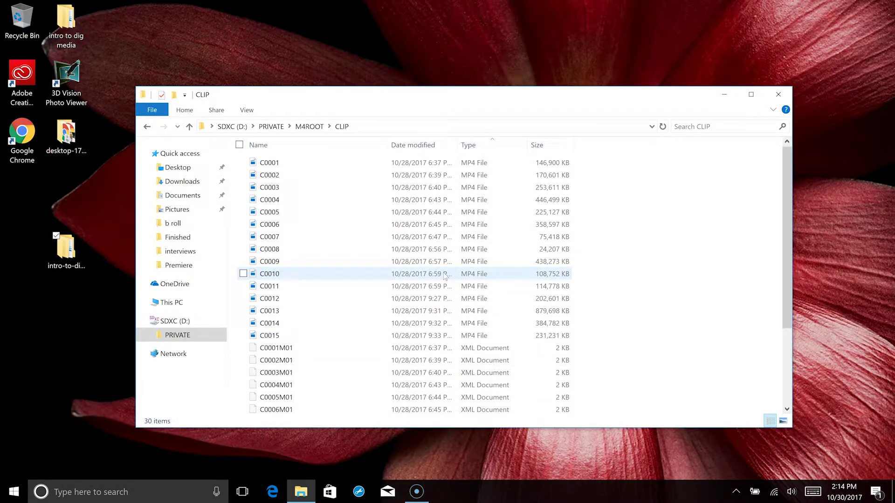
scroll(444, 276, "down", 1)
scroll(444, 276, "up", 1)
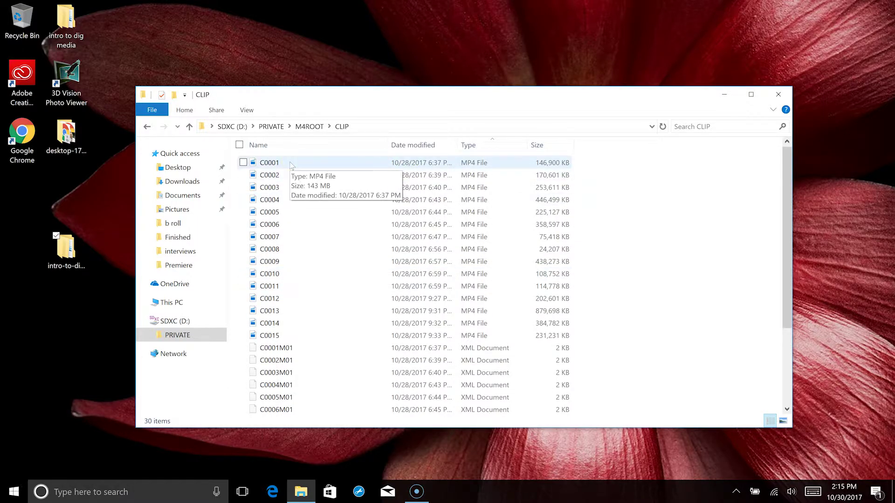
left_click(291, 164)
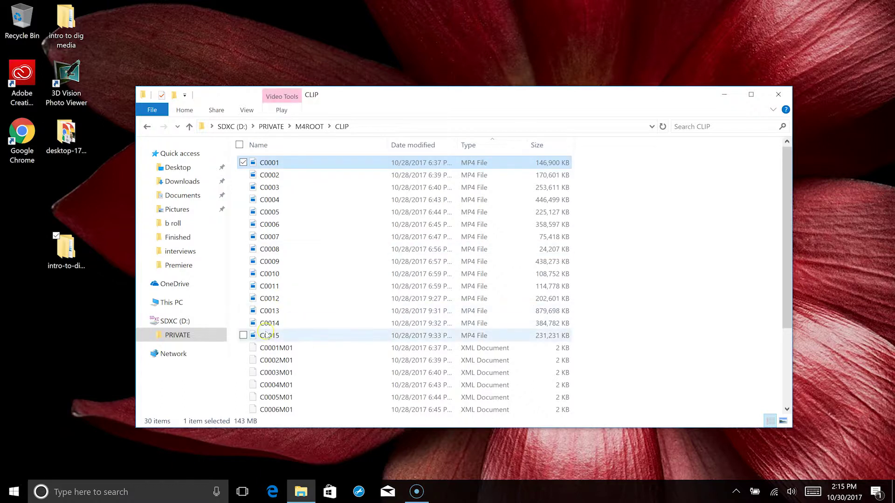
left_click(266, 336, "shift")
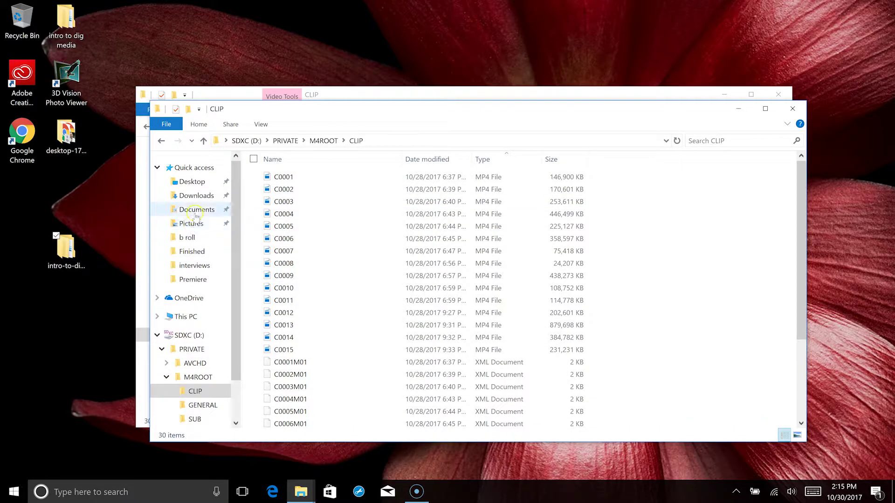
Navigate to Desktop\intro-to-digital-media\fall-2017\documentary\riffee\footage\b-roll
left_click(191, 181)
double_click(294, 202)
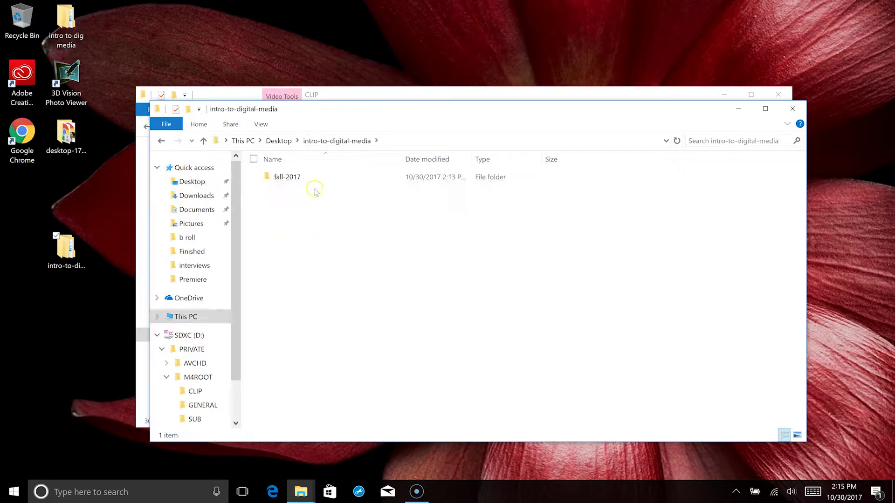
left_click(296, 182)
double_click(296, 181)
double_click(296, 181)
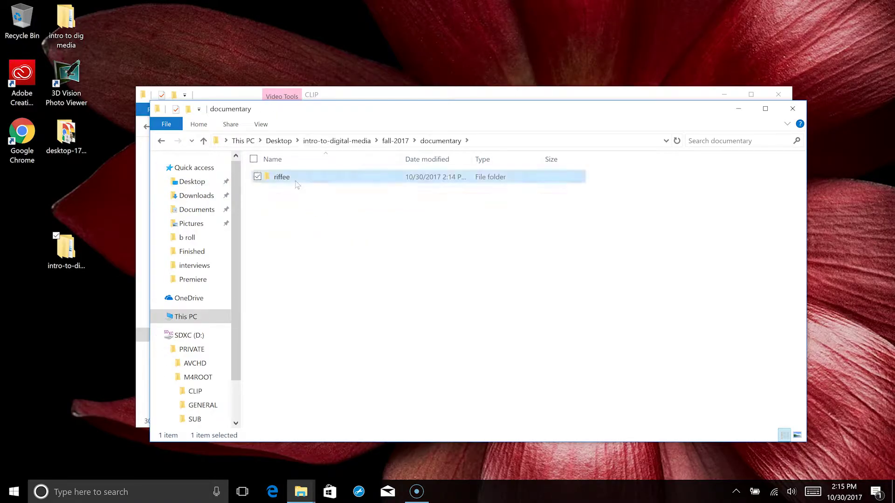
double_click(296, 181)
double_click(295, 181)
double_click(294, 179)
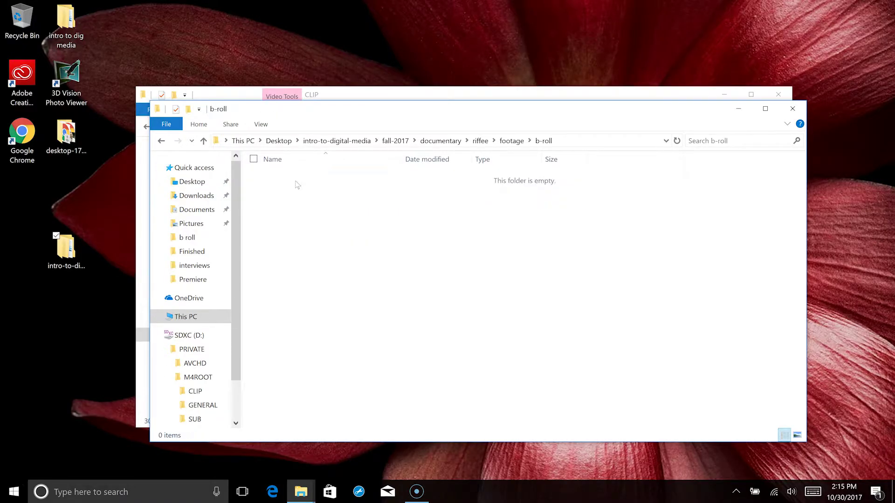
Create a b-roll-1 folder inside b-roll and paste the fifteen card clips into it
right_click(296, 196)
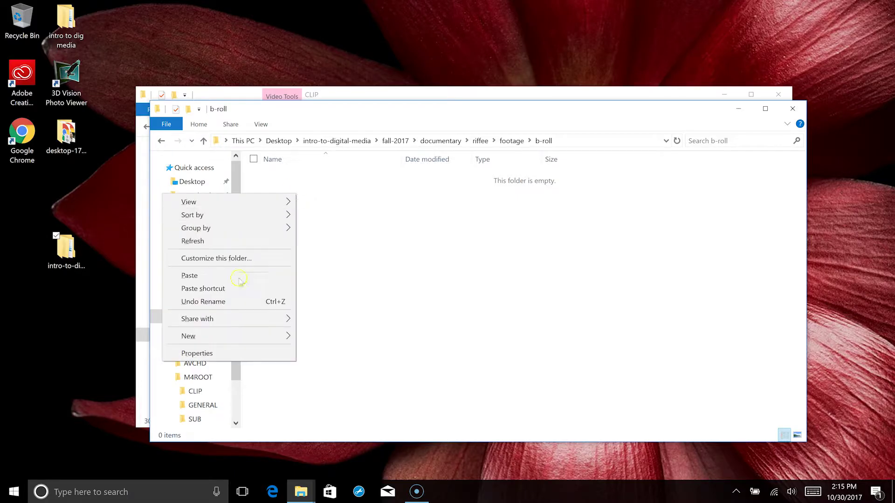
mouse_move(216, 335)
left_click(326, 335)
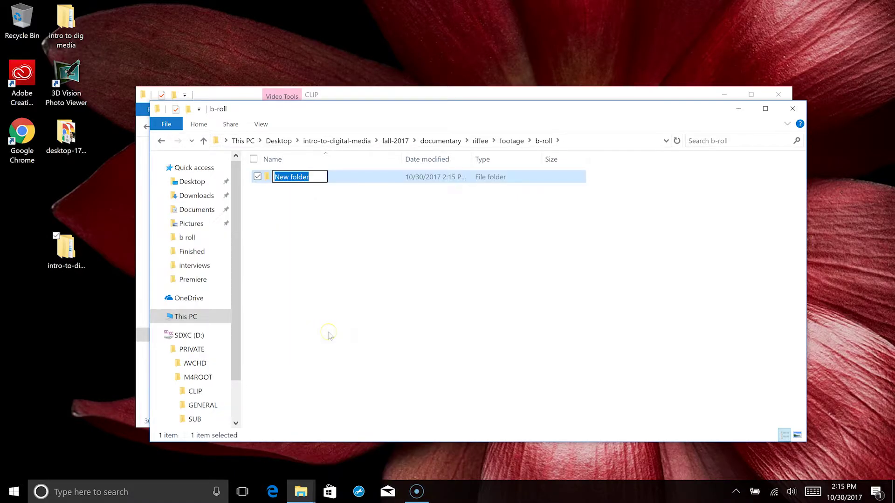
type("b-roll")
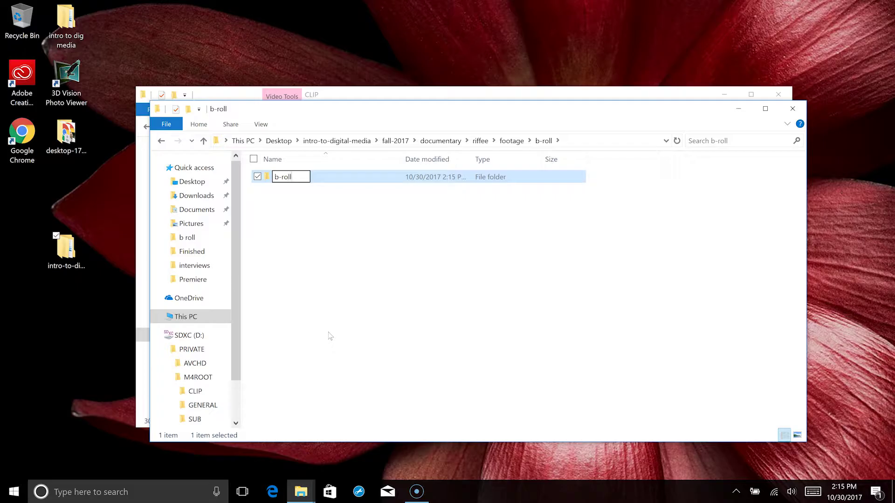
type("-1")
key("Return")
left_click(269, 180)
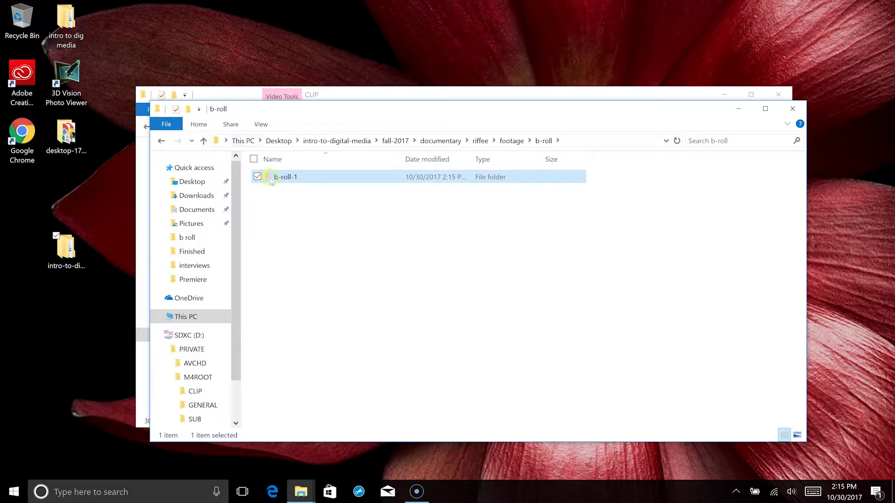
double_click(270, 179)
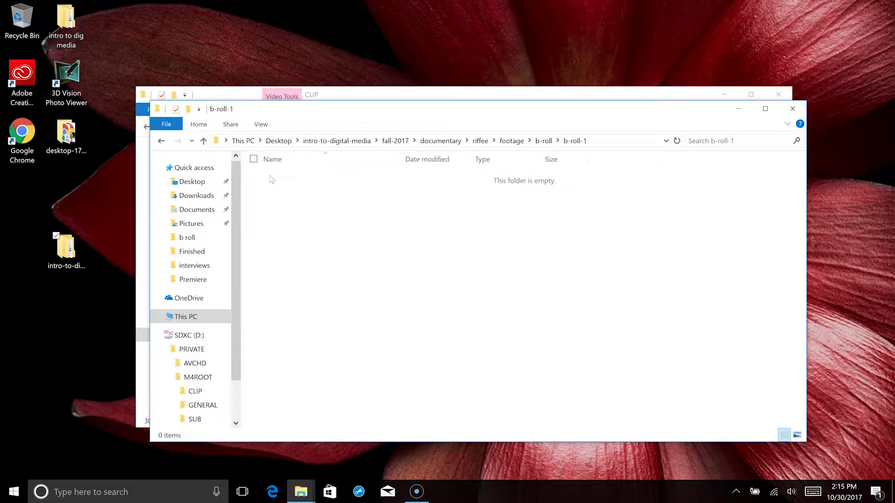
left_click(271, 180)
key("ctrl+v")
left_click(435, 77)
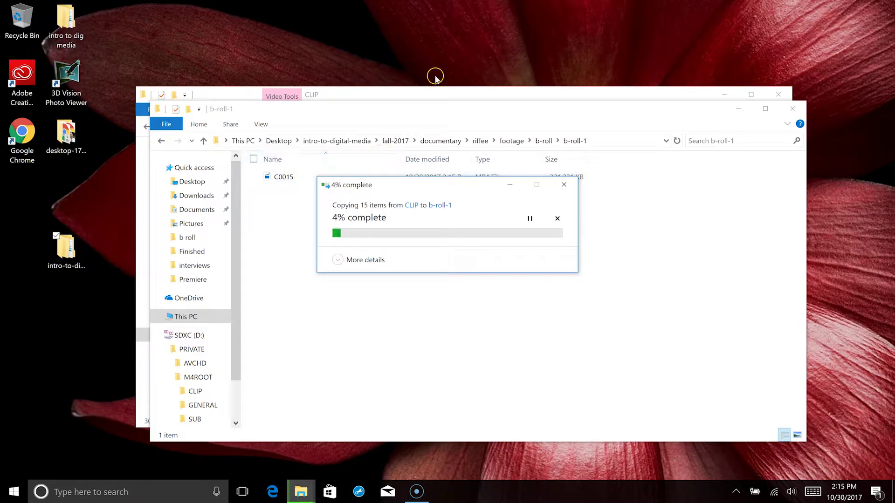
left_click(435, 94)
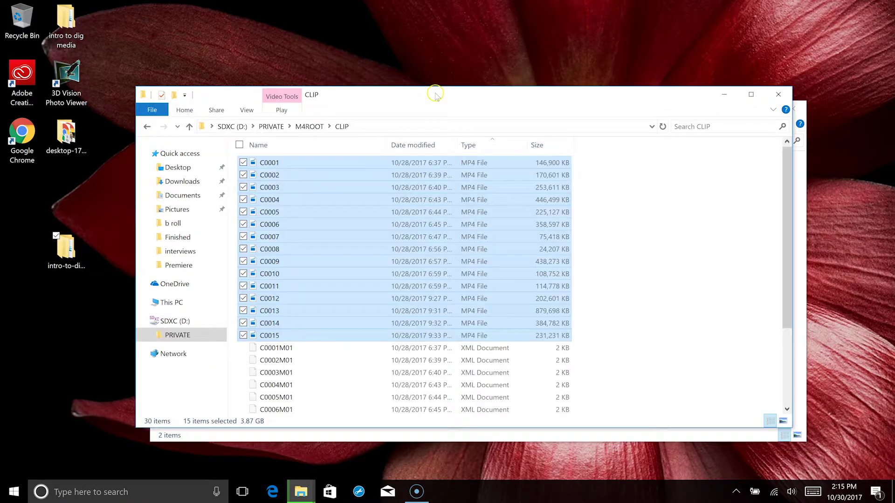
Sort the CLIP file list by name, select C0001, then sort it by type
left_click(280, 146)
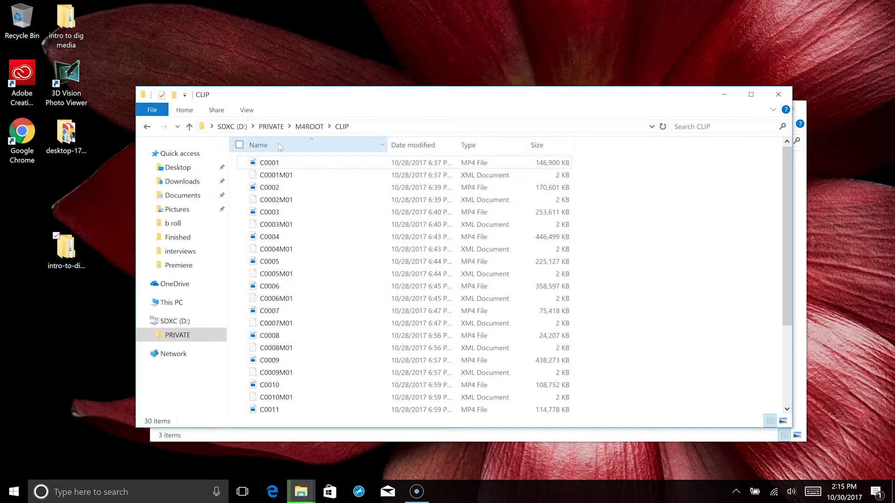
left_click(289, 164)
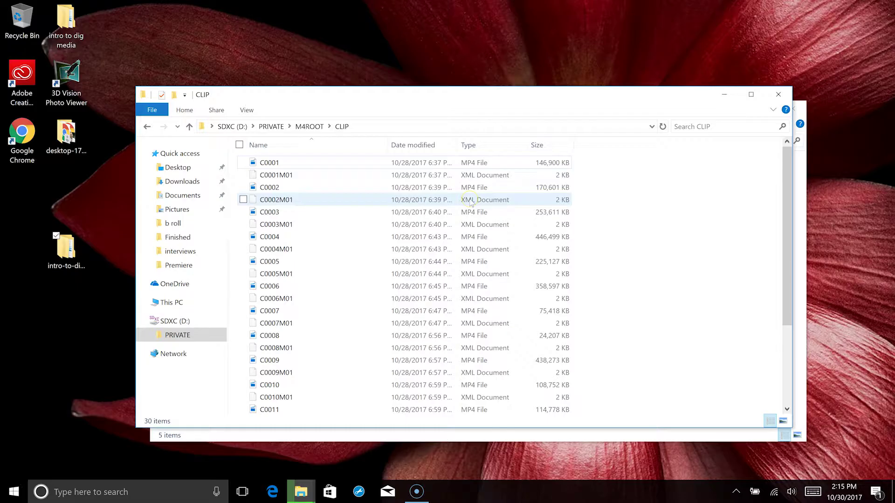
left_click(474, 145)
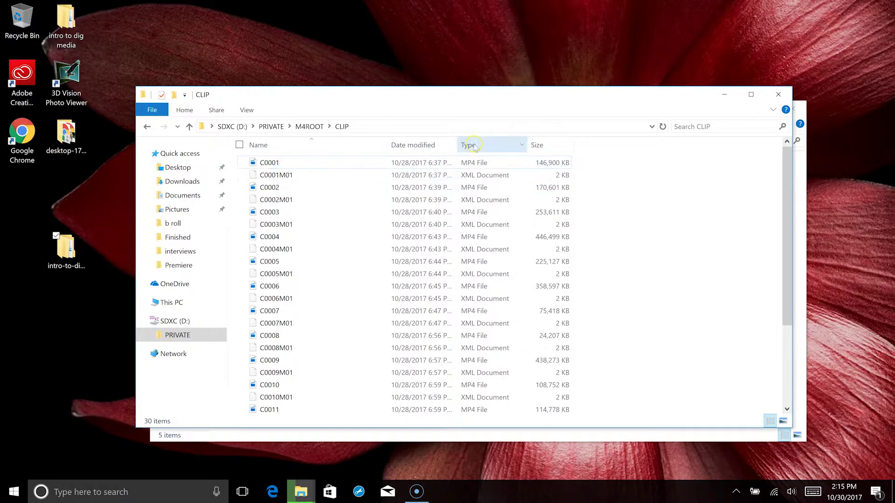
left_click(475, 147)
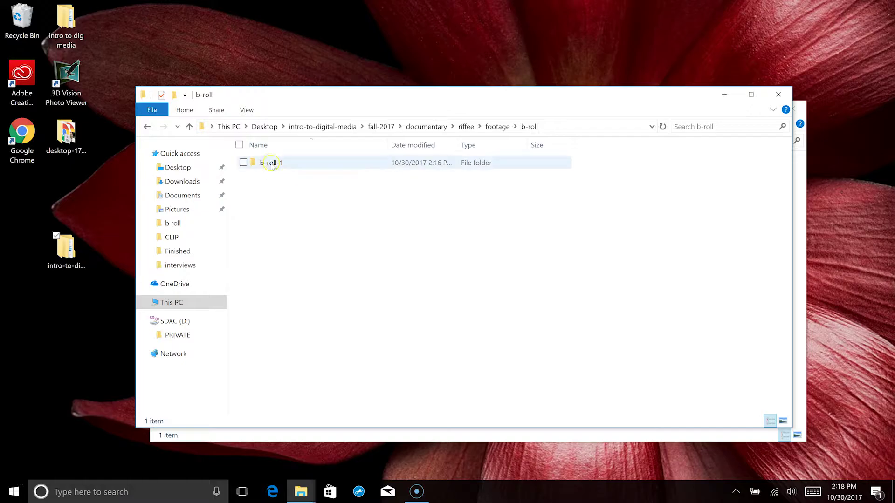
Check b-roll-1, then open the card's CLIP folder and select clips C0001–C0006
double_click(278, 163)
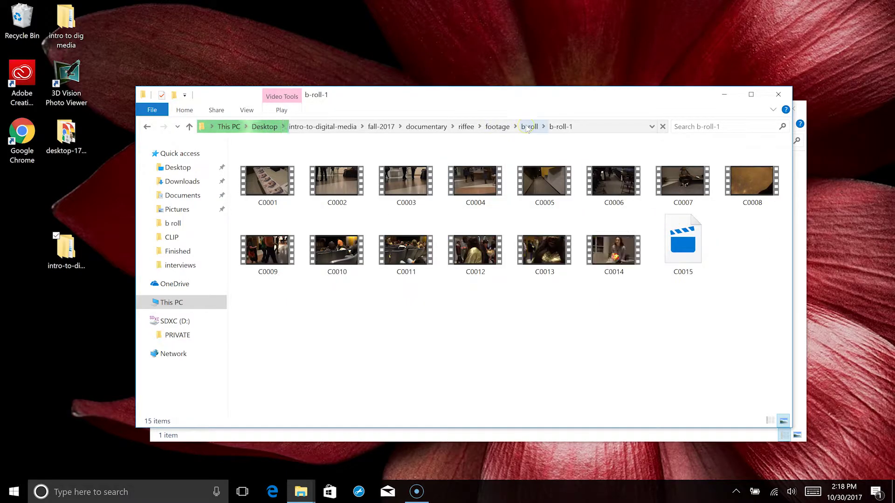
left_click(168, 321)
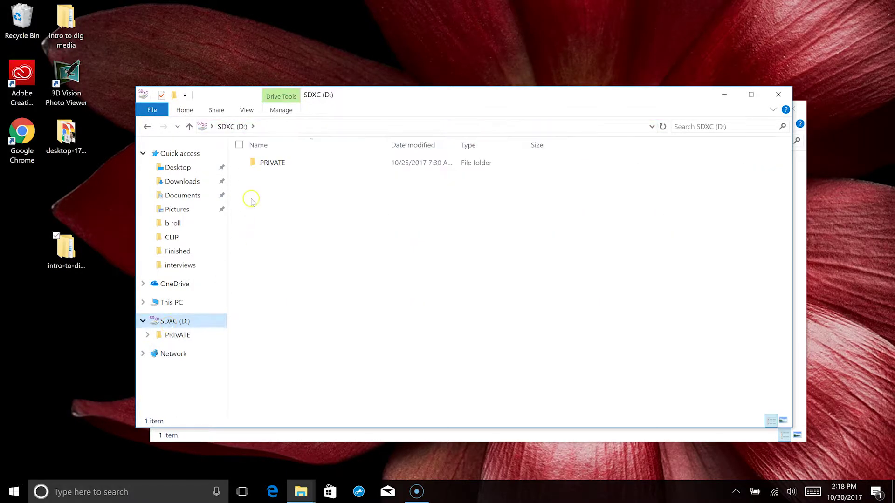
double_click(279, 162)
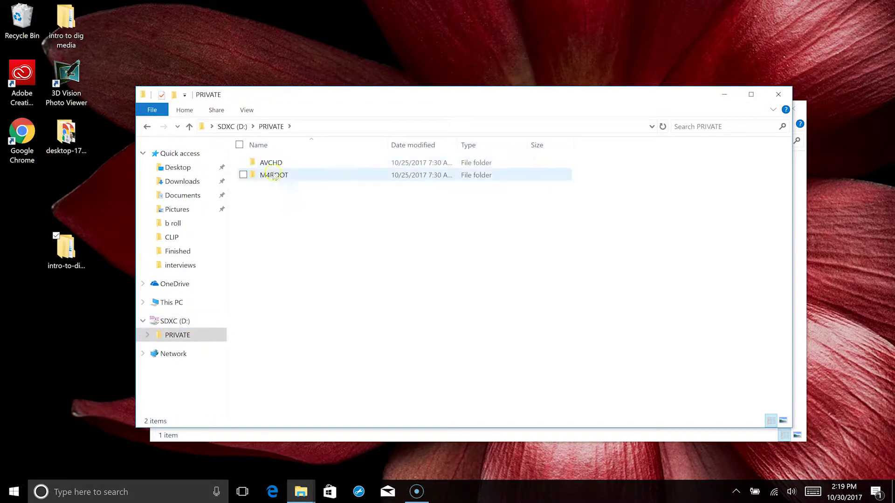
double_click(270, 175)
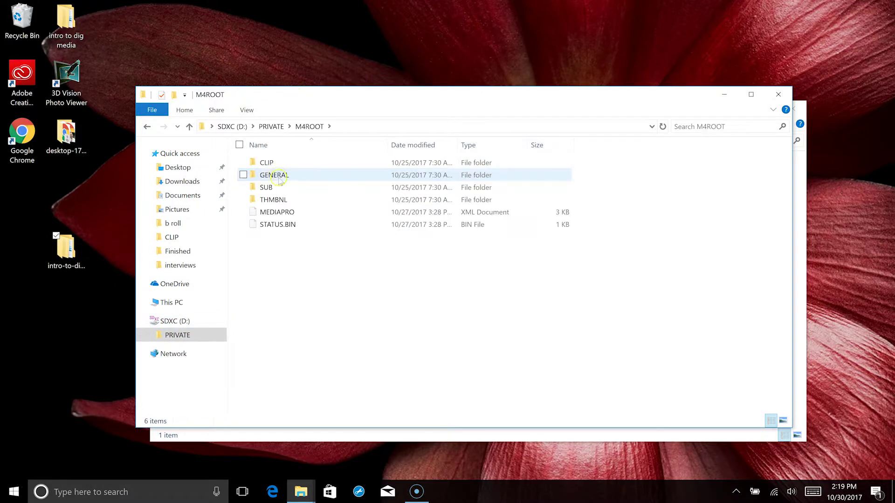
left_click(275, 166)
double_click(275, 164)
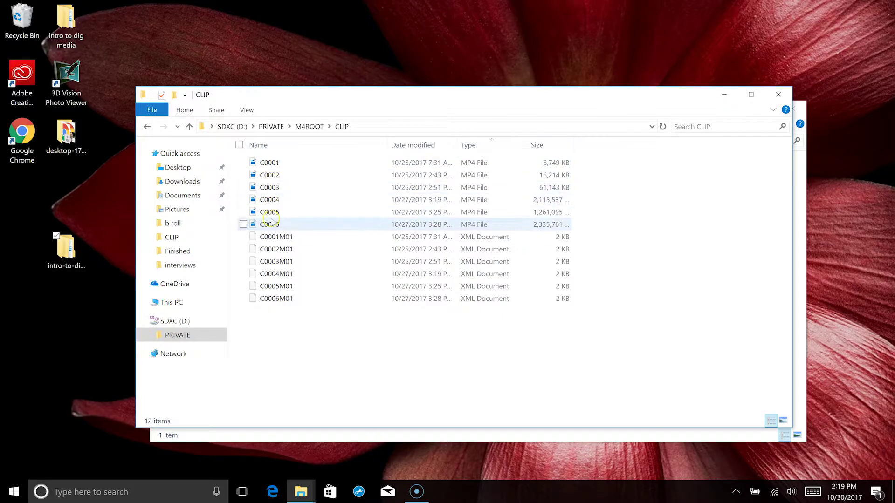
left_click(279, 164)
left_click(277, 225, "shift")
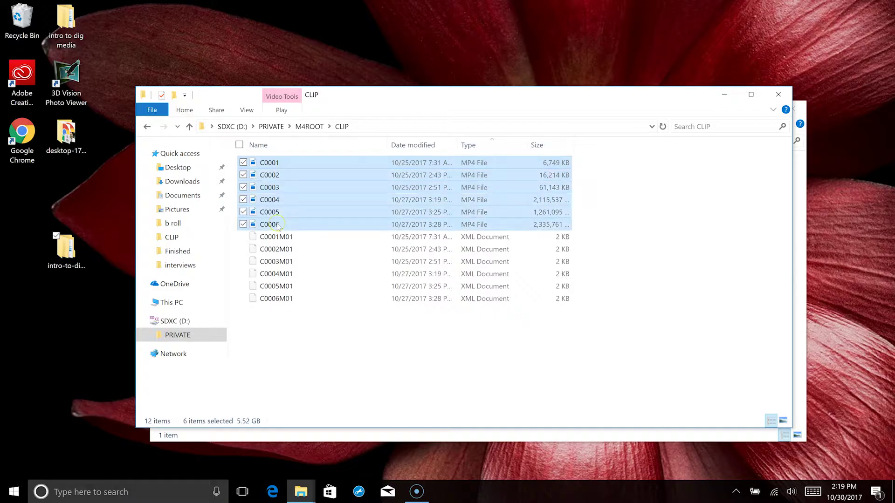
Paste the six clips into b-roll-1, skipping files whose names already exist
key("alt+Tab")
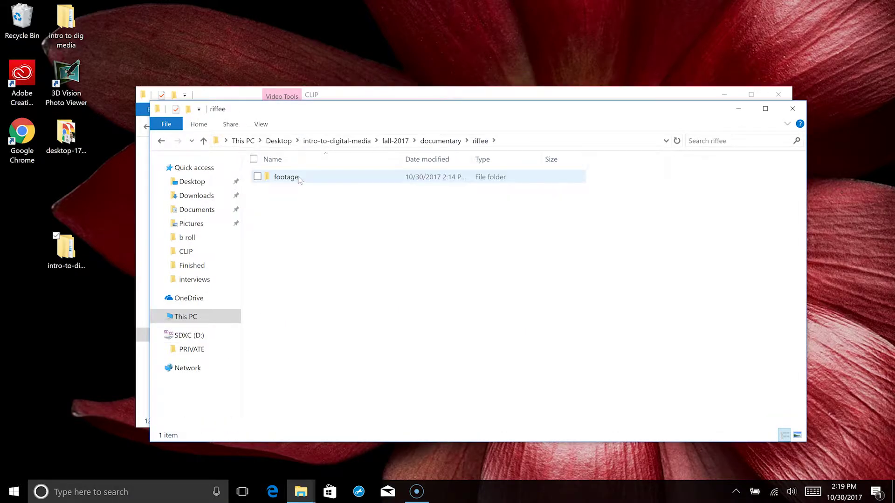
double_click(286, 178)
double_click(285, 177)
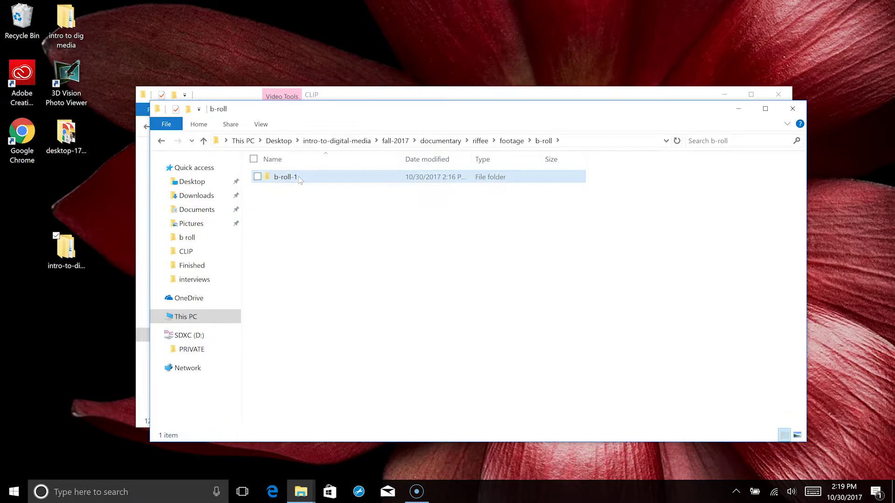
double_click(285, 177)
key("ctrl+v")
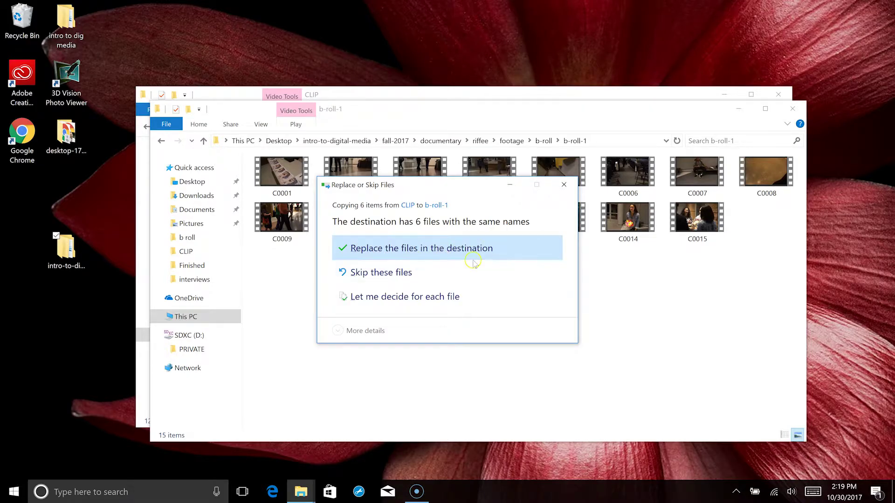
left_click(384, 275)
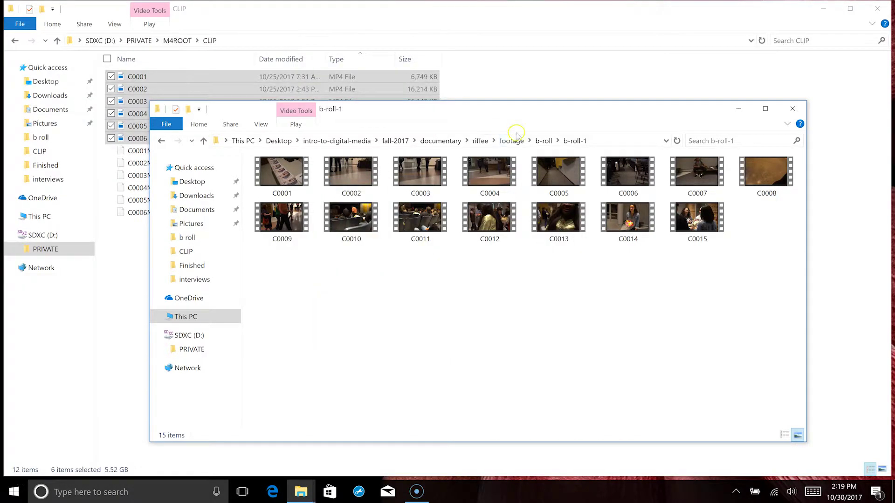
Create b-roll-2 inside b-roll, paste clips C0001–C0006 into it, and close the card window
left_click(543, 141)
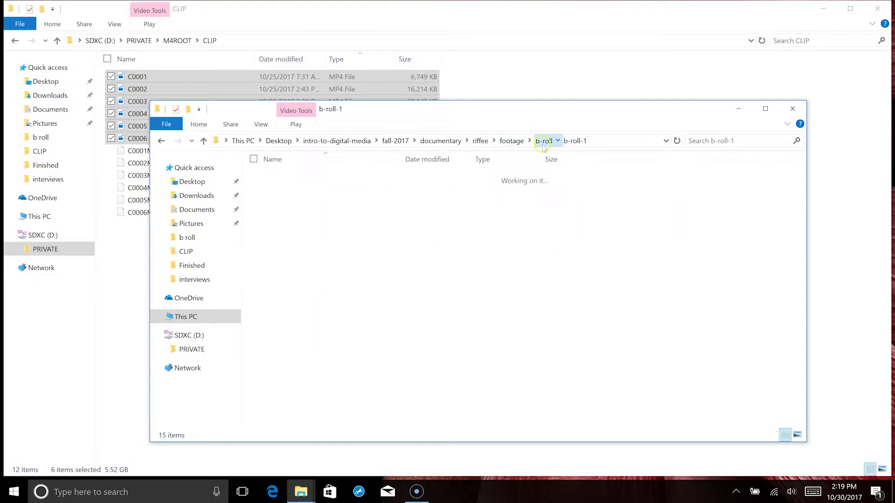
right_click(272, 239)
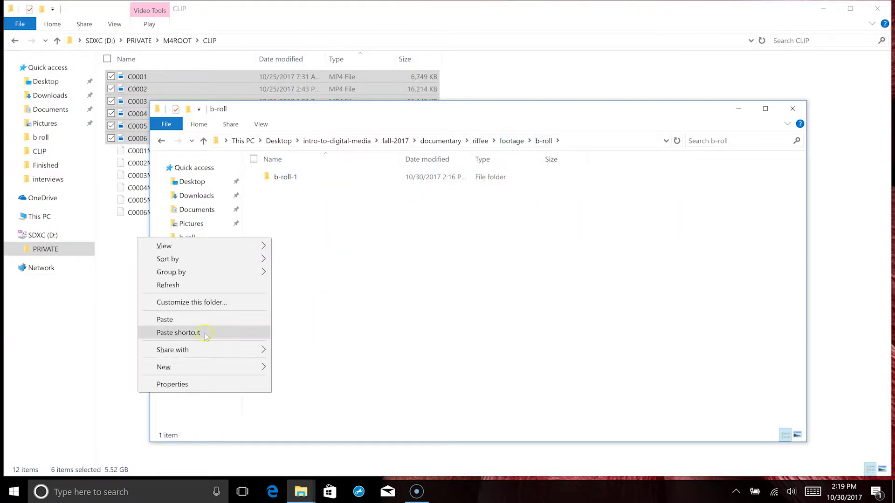
mouse_move(197, 367)
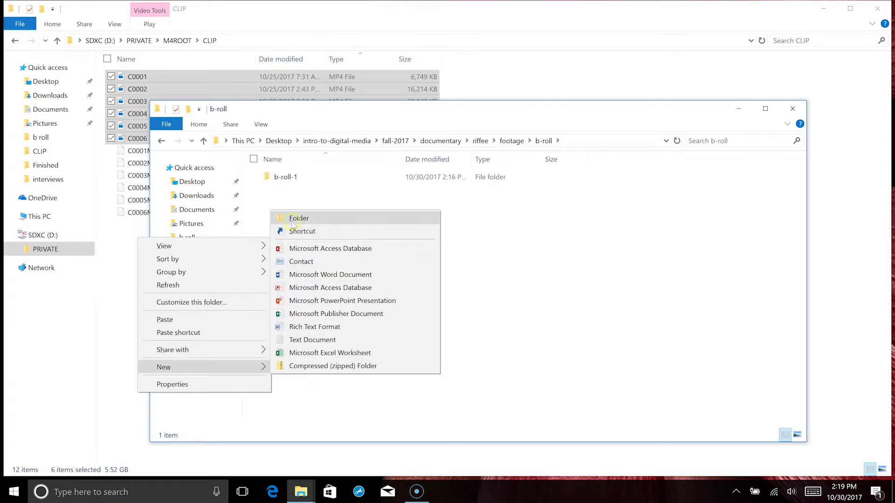
left_click(293, 218)
type("b-ro")
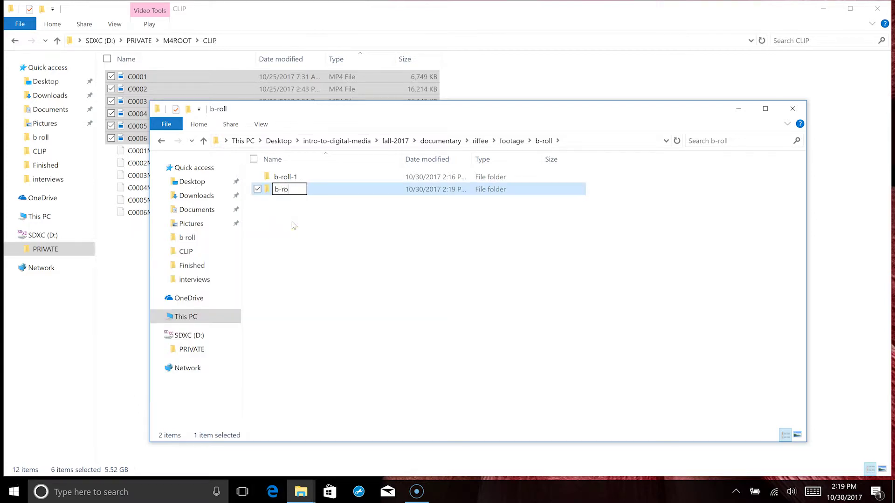
type("ll-2")
key("Return")
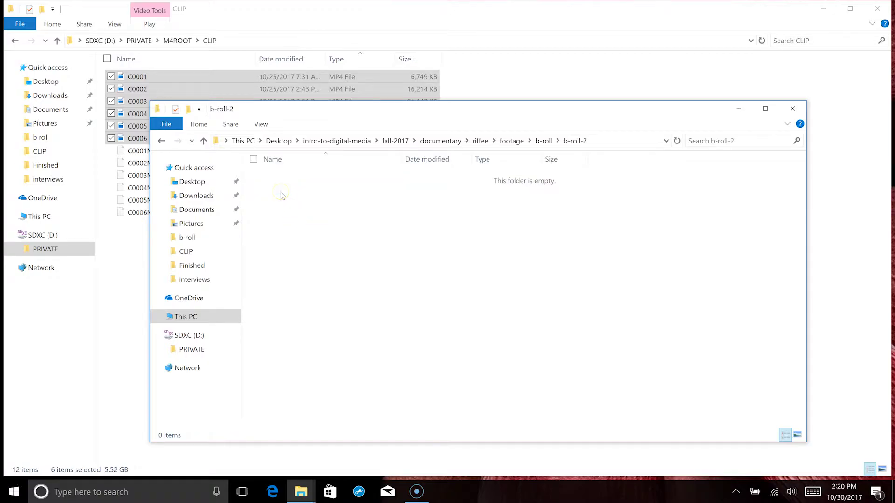
key("ctrl+v")
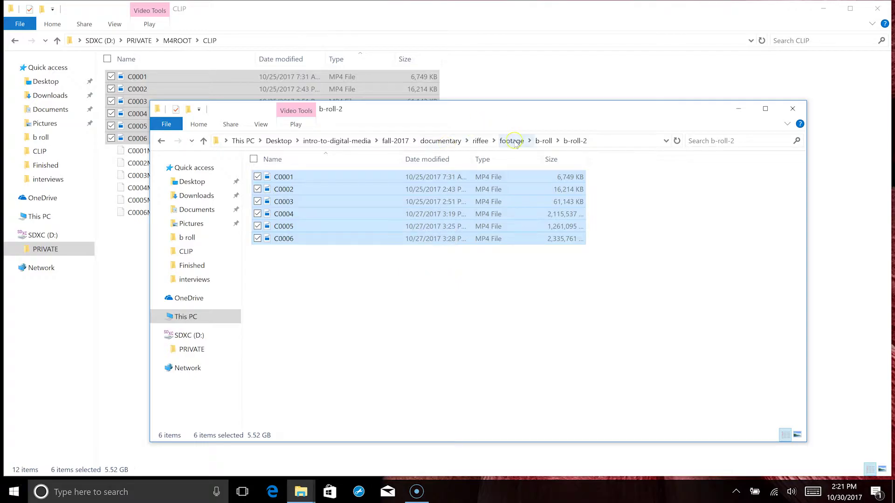
left_click(511, 141)
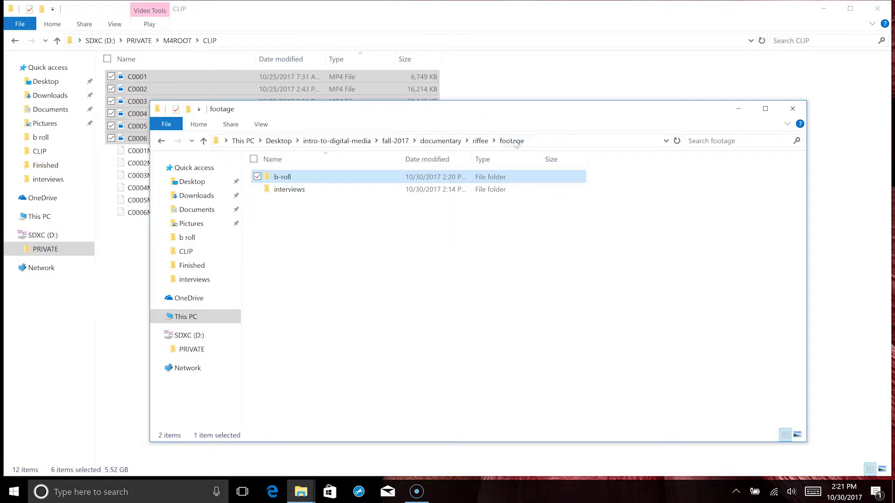
left_click(877, 8)
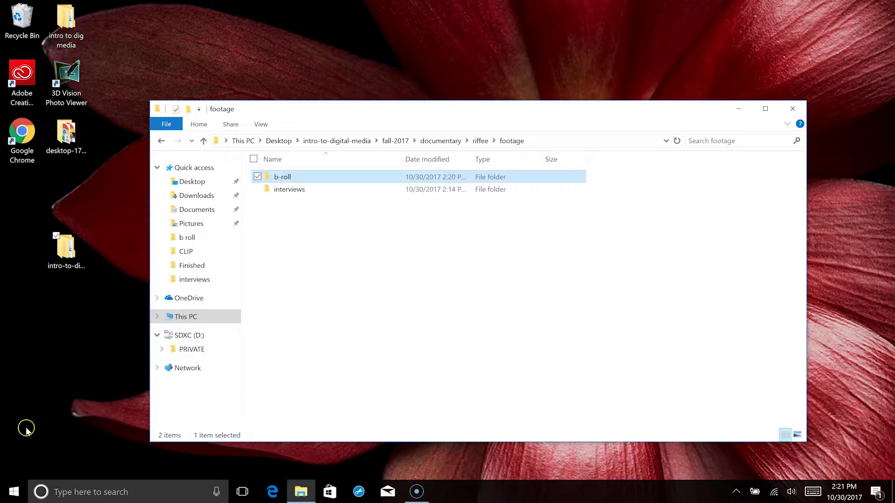
Start Premiere Pro CC 2017 from the Start menu and eject the SDXC (D:) card from the tray
left_click(14, 495)
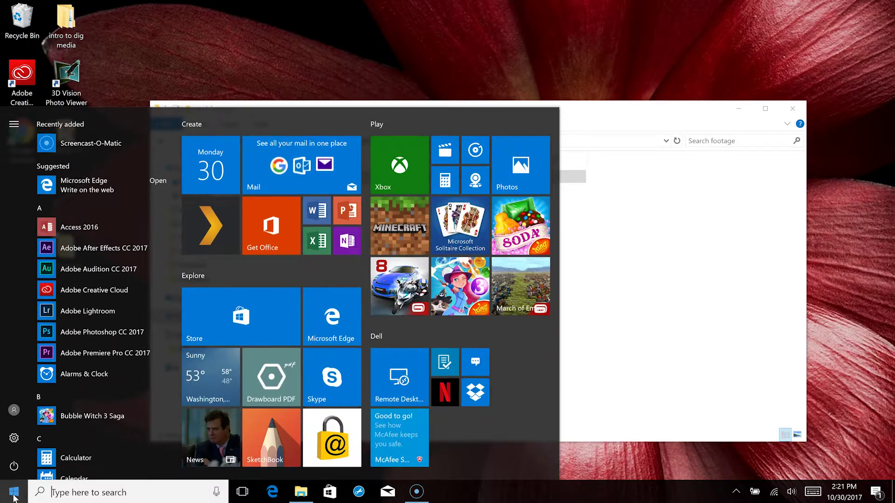
left_click(80, 349)
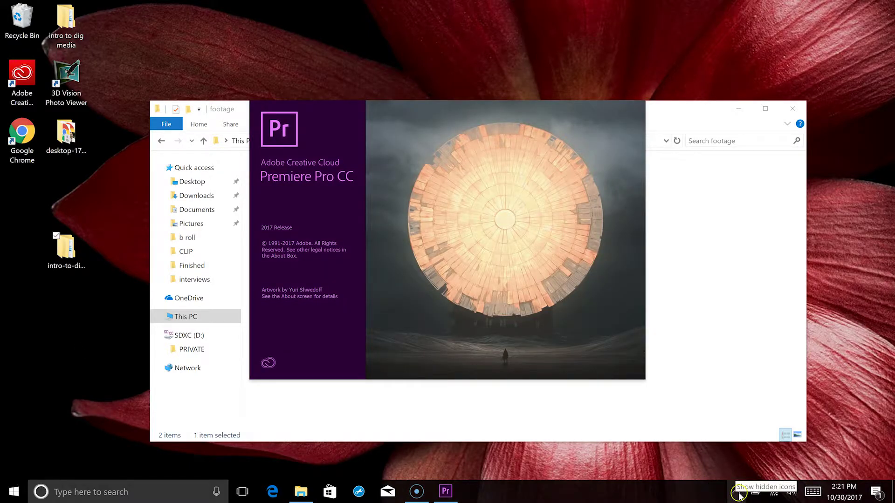
left_click(738, 493)
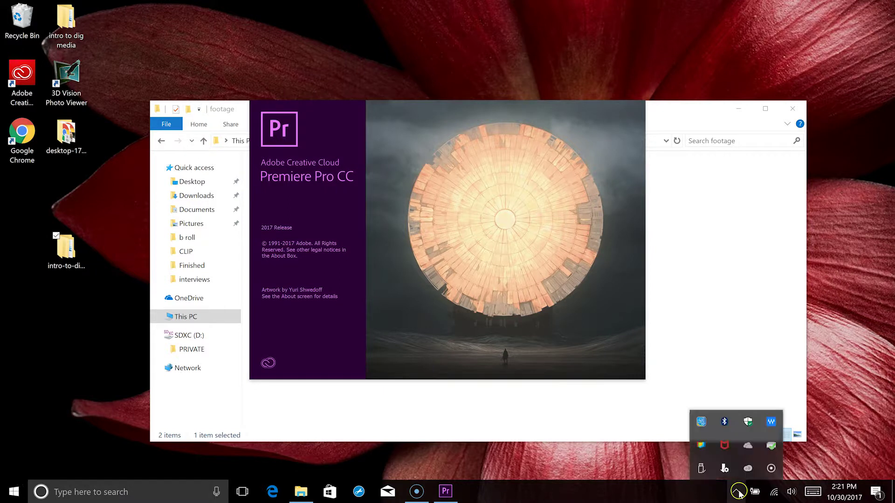
left_click(702, 469)
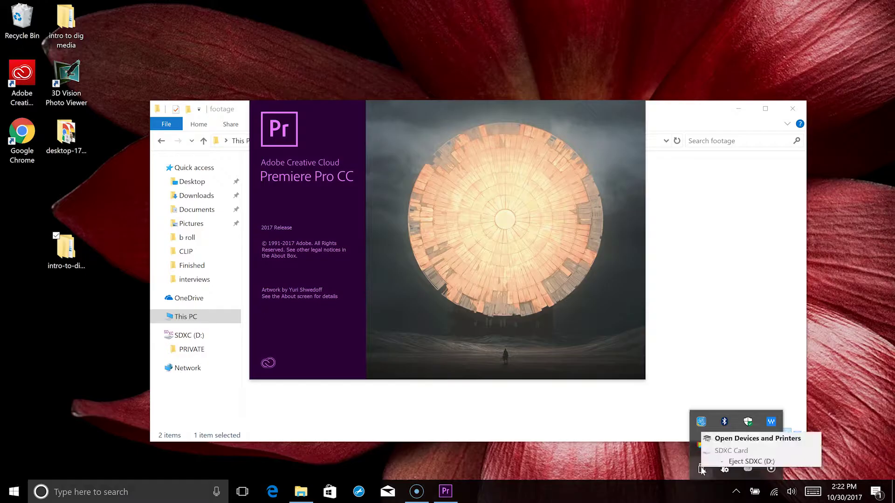
left_click(724, 461)
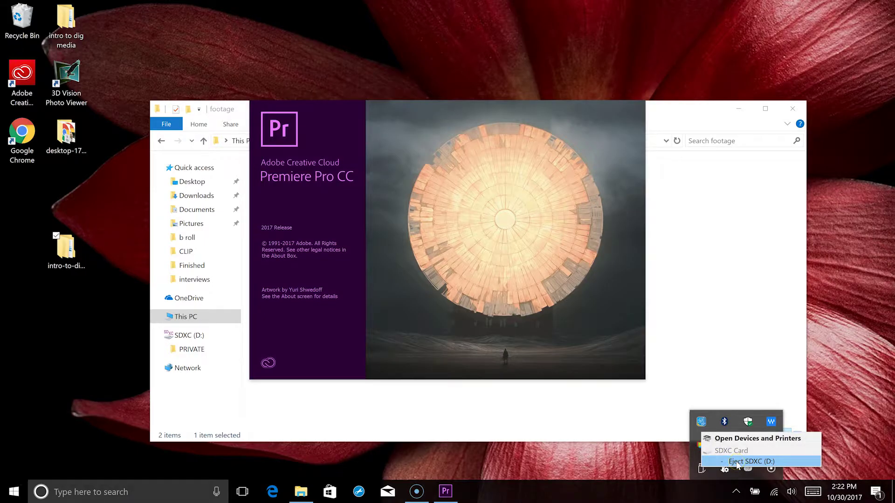
left_click(737, 462)
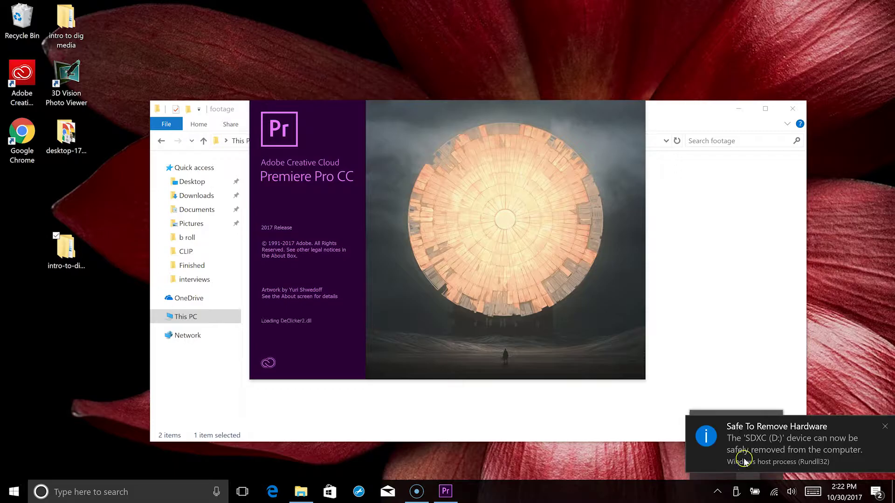
left_click(881, 433)
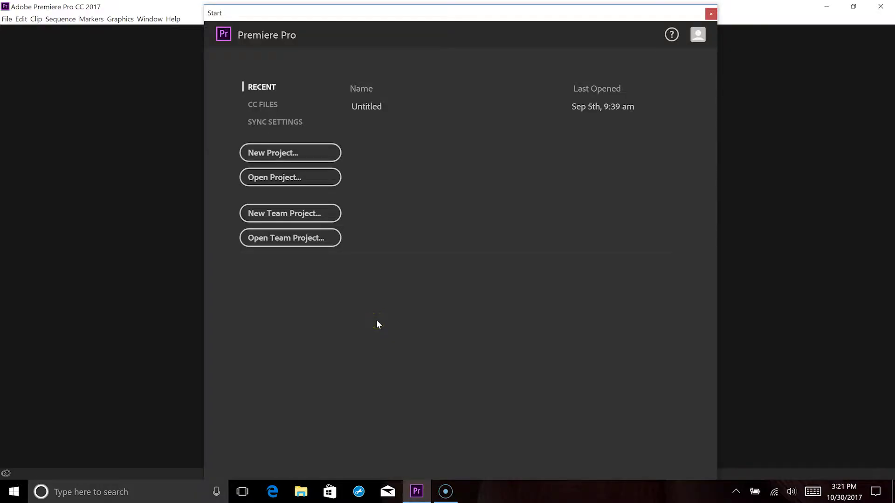
Name a new project documentary-riffee and set its location to the documentary team folder
left_click(280, 153)
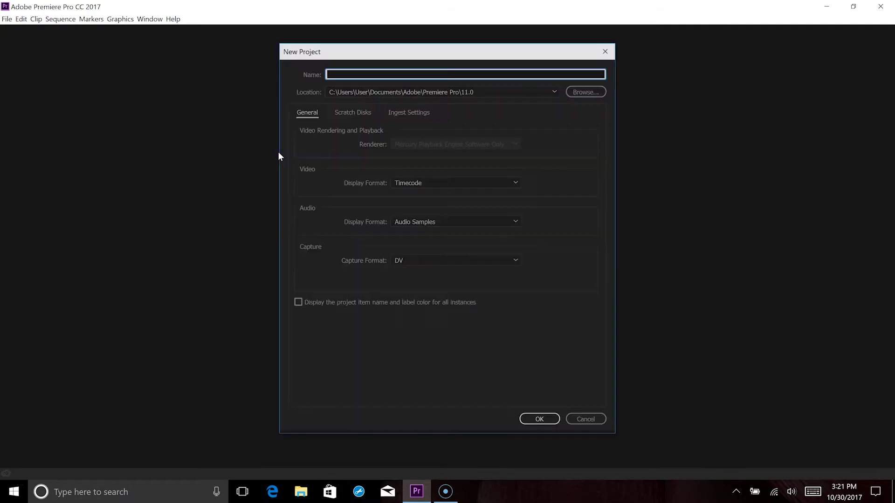
type("documentary-riffee")
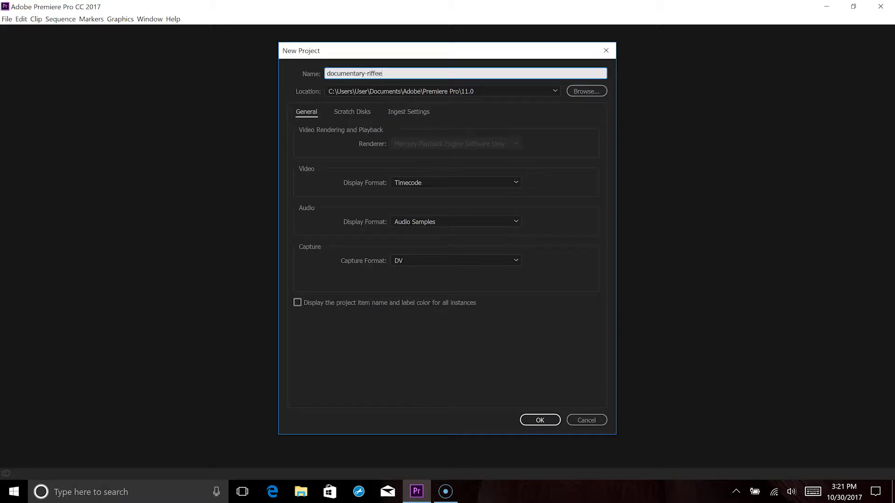
left_click(583, 92)
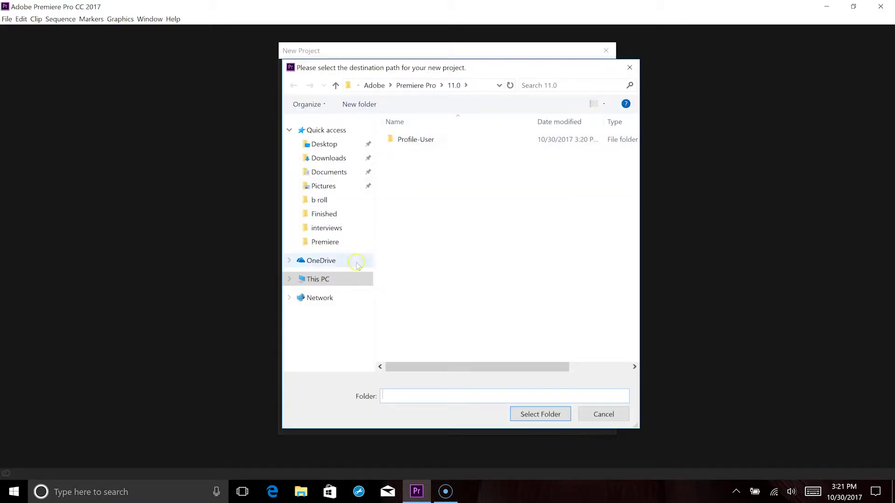
left_click(324, 144)
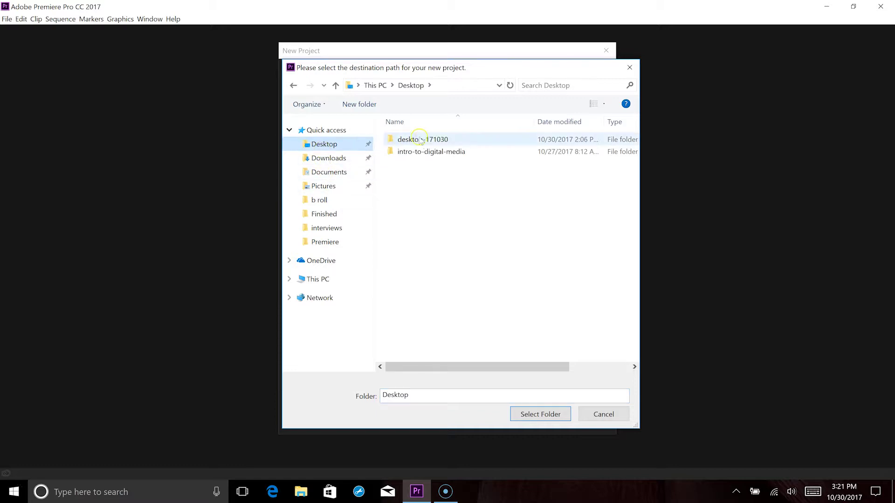
double_click(425, 151)
double_click(413, 140)
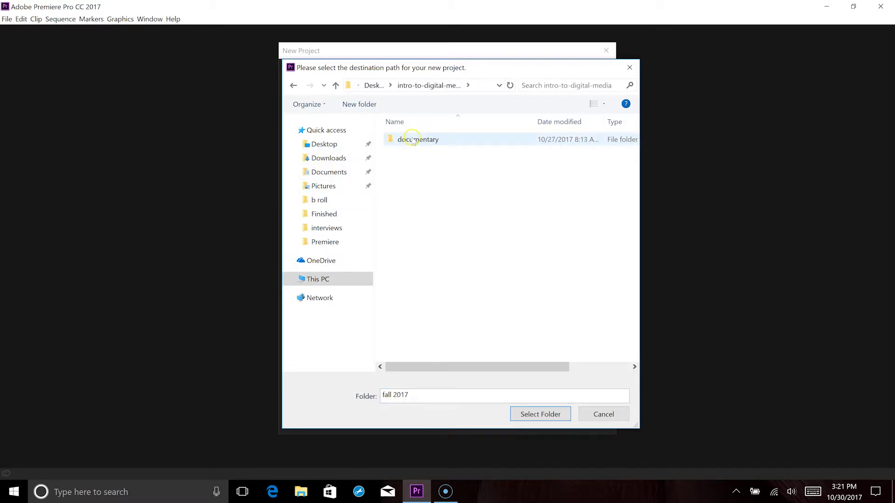
double_click(419, 140)
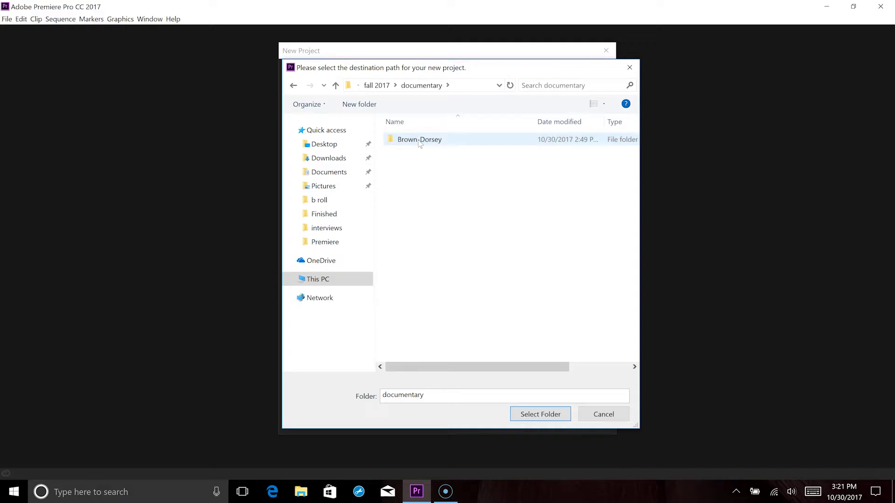
double_click(419, 140)
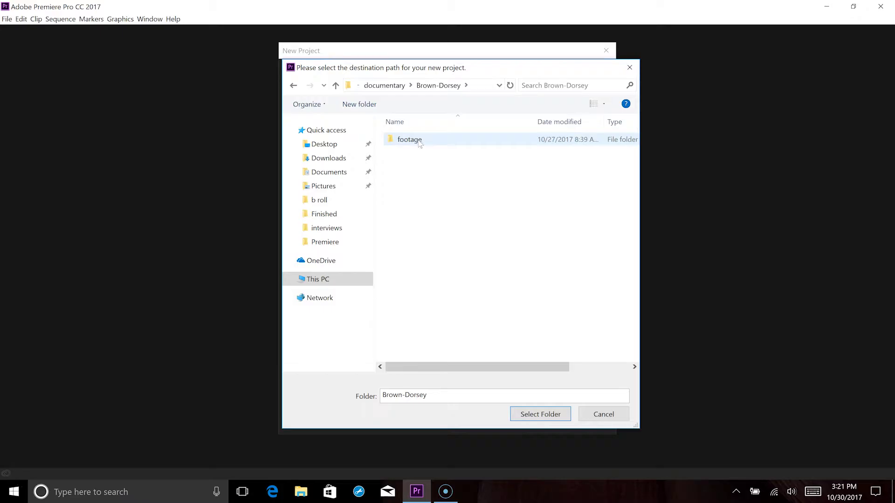
left_click(407, 140)
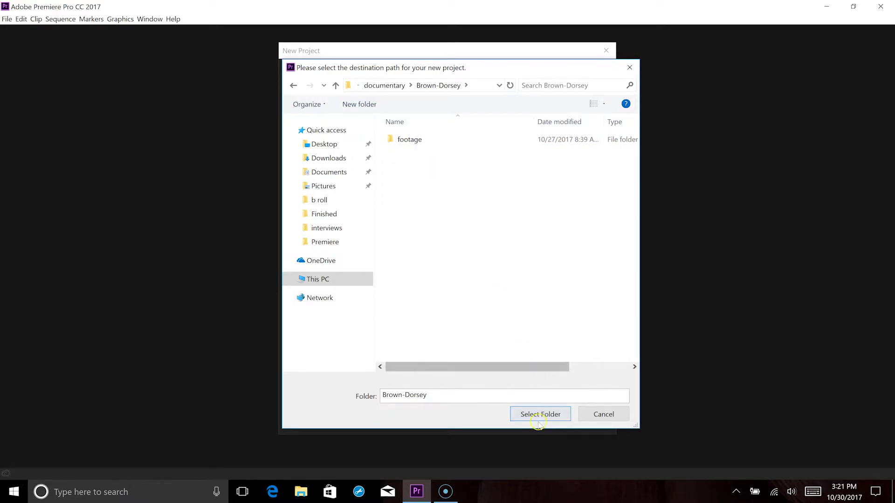
left_click(540, 414)
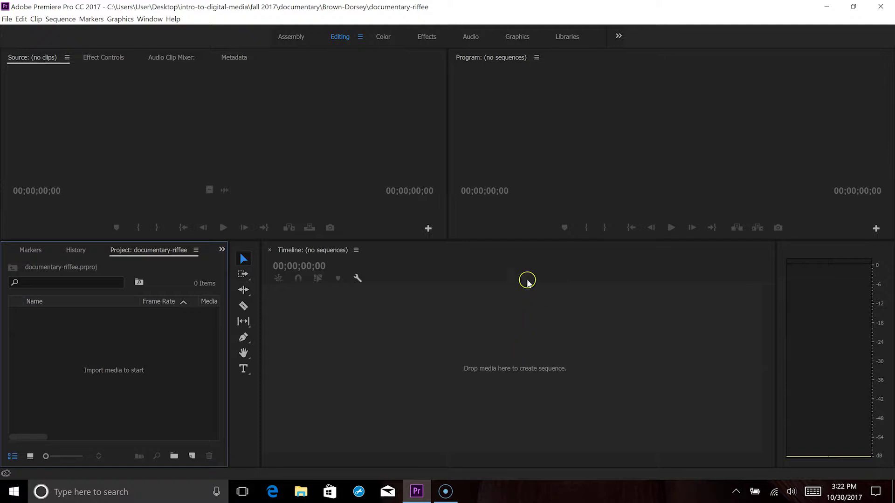
Preview the Color and Effects workspaces, then return to the Editing workspace
left_click(385, 36)
left_click(426, 37)
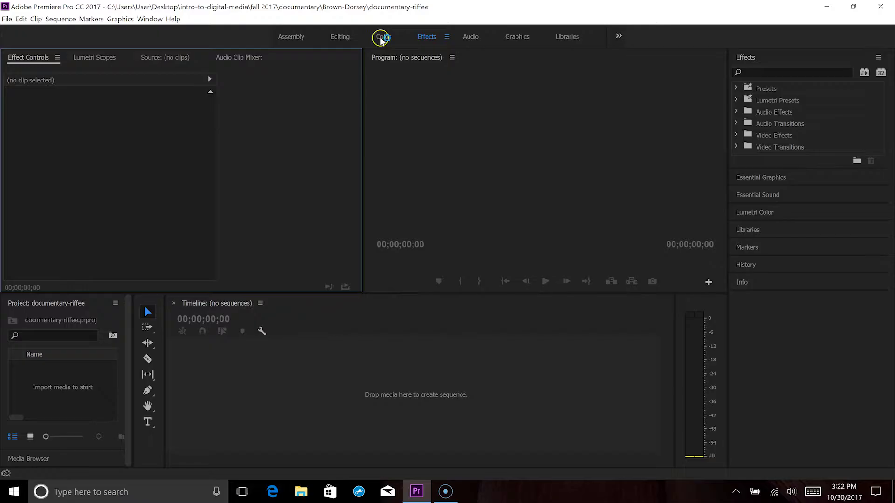
left_click(339, 38)
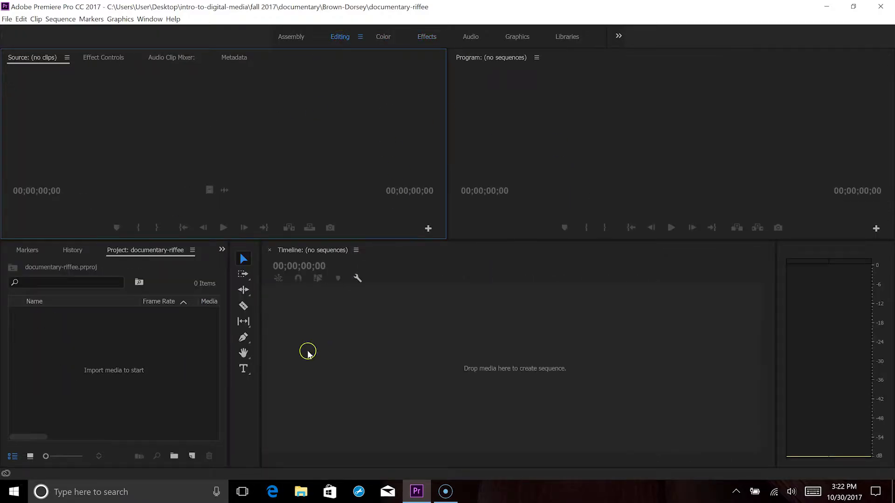
Drag the footage folder from Desktop > intro-to-digital-media > fall 2017 > documentary team folder into the Project panel
left_click(301, 492)
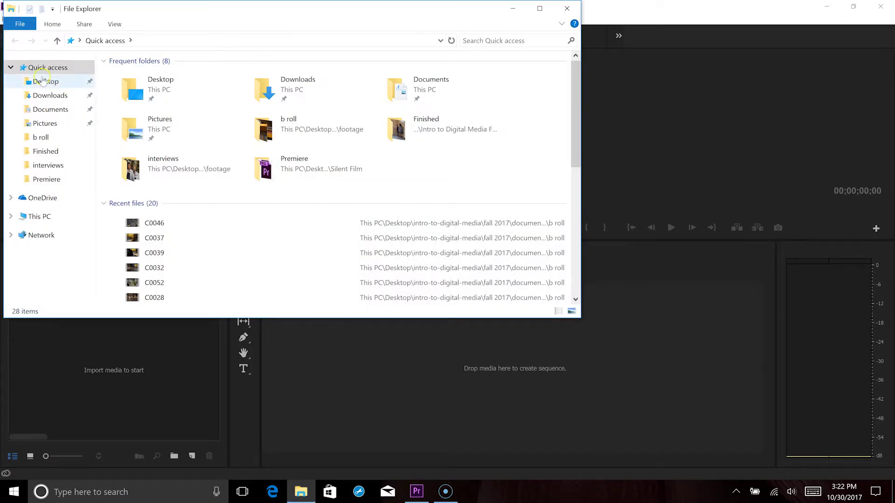
left_click(42, 81)
double_click(168, 89)
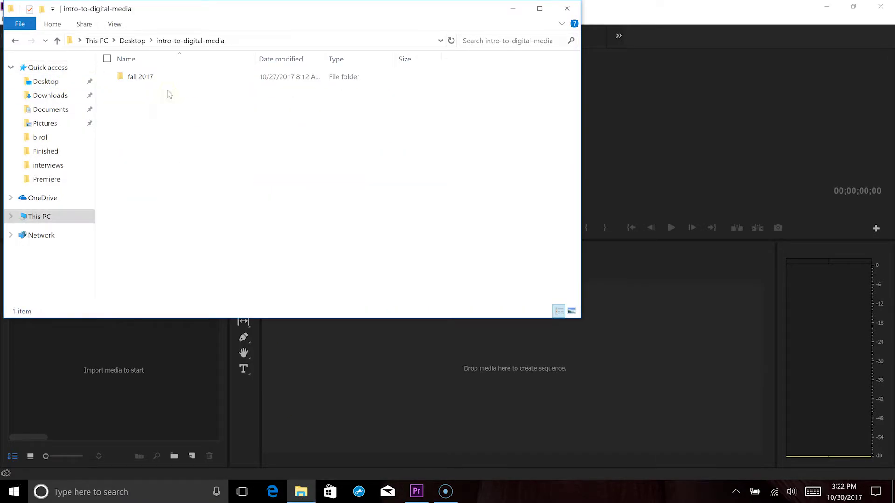
double_click(145, 77)
double_click(148, 77)
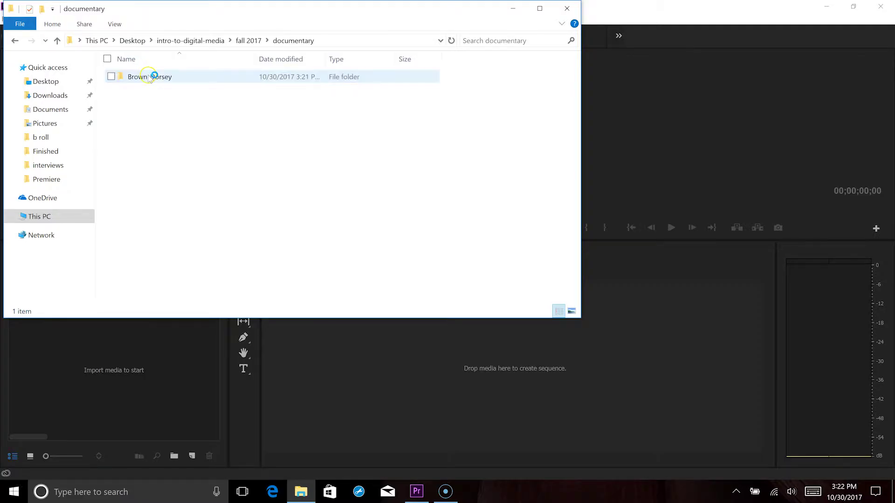
double_click(148, 77)
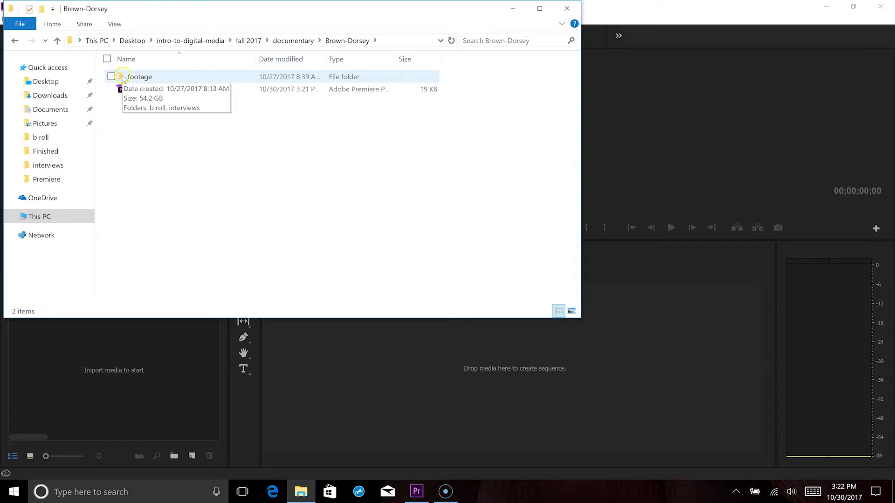
left_click_drag(123, 77, 118, 366)
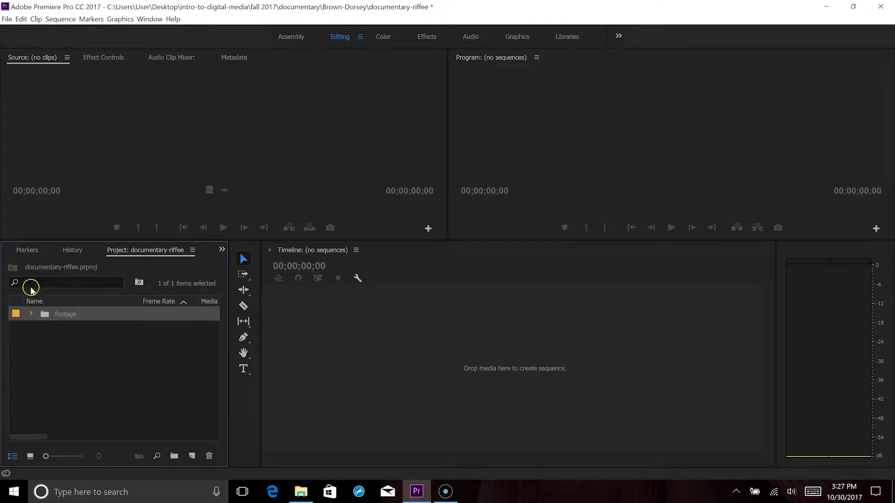
Save the documentary-riffee project with File > Save
left_click(9, 19)
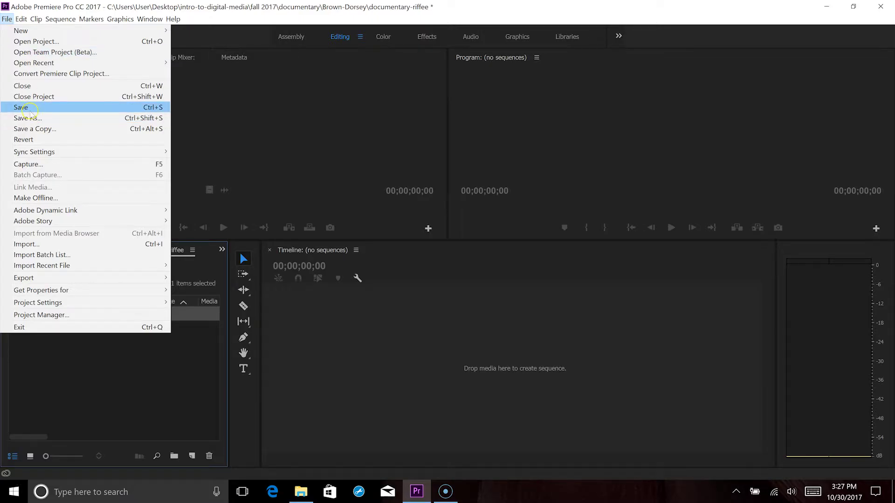
left_click(30, 112)
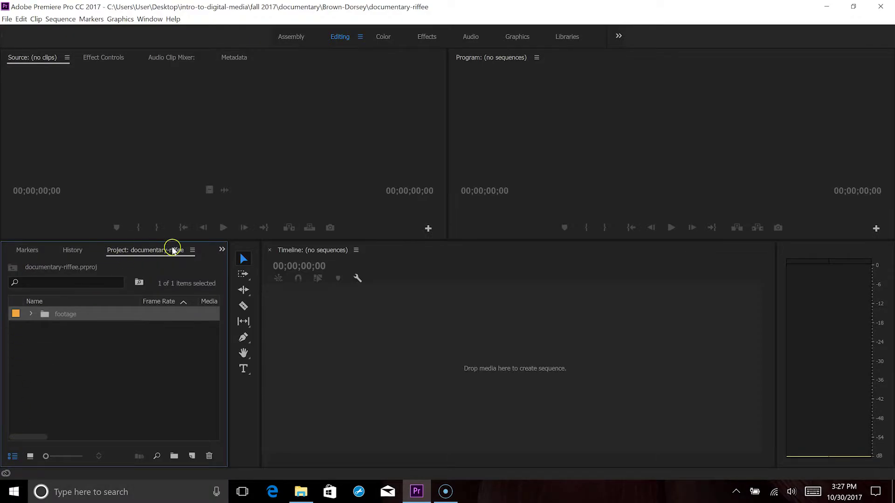
Expand the footage and b roll folders, switch to thumbnails, and float an enlarged footage bin window
left_click(30, 314)
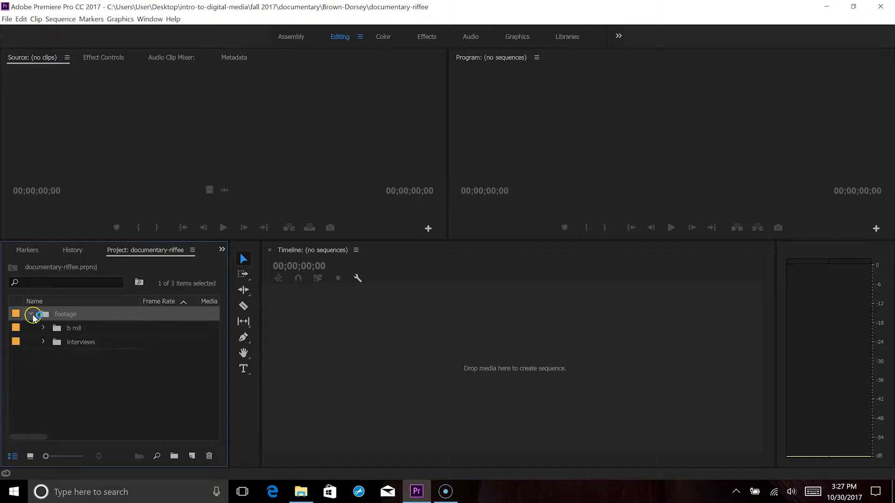
left_click(42, 328)
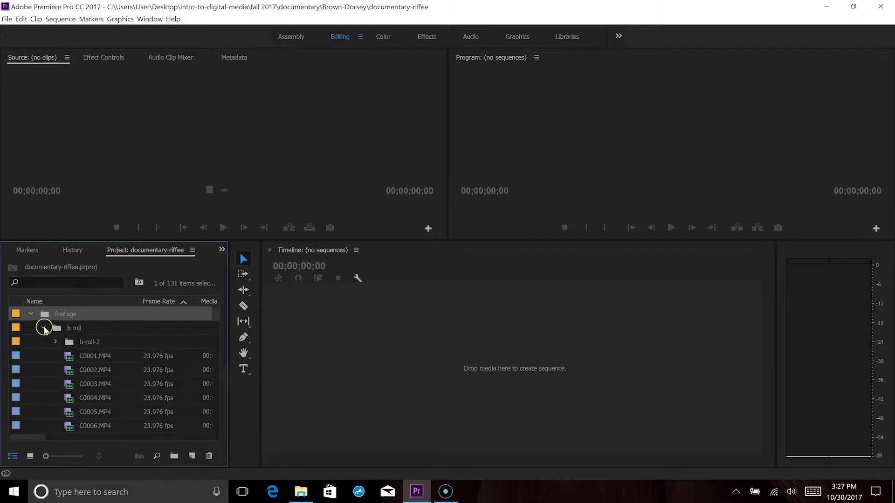
left_click(30, 456)
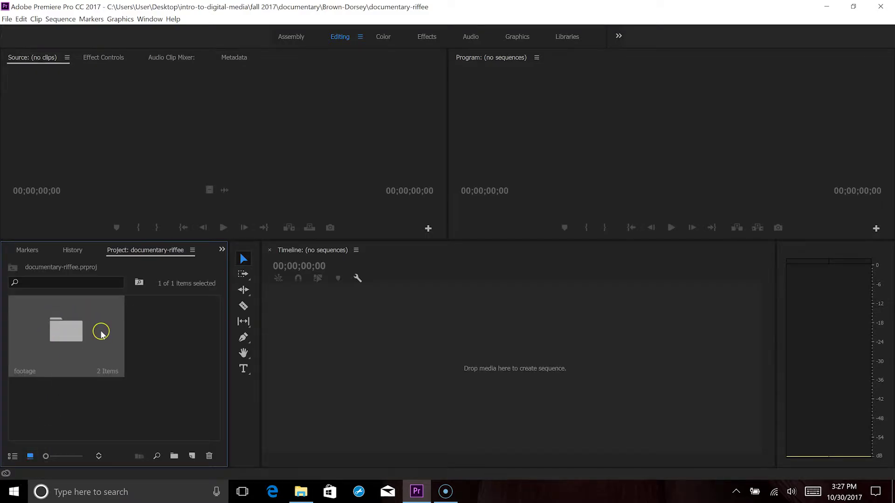
double_click(67, 328)
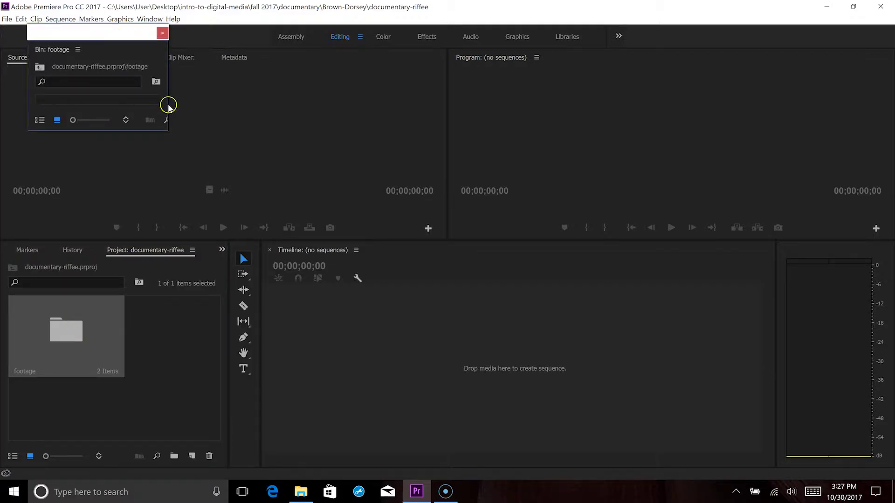
left_click_drag(171, 104, 275, 94)
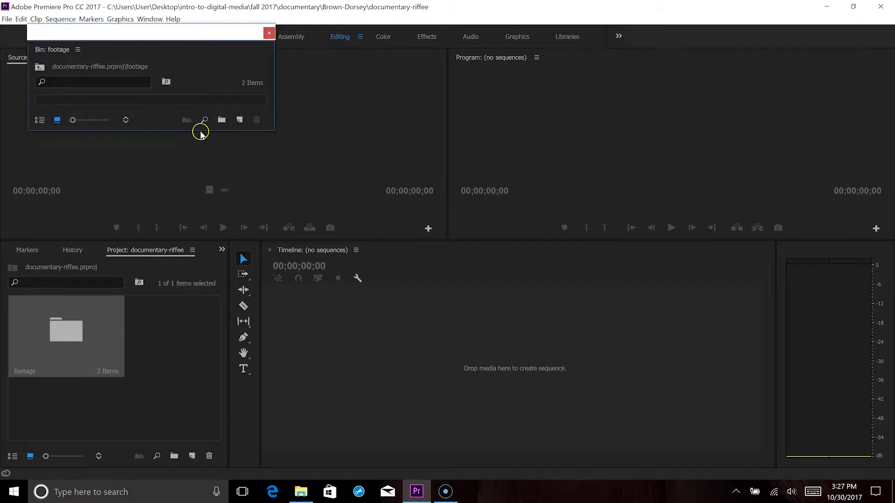
left_click_drag(200, 132, 192, 276)
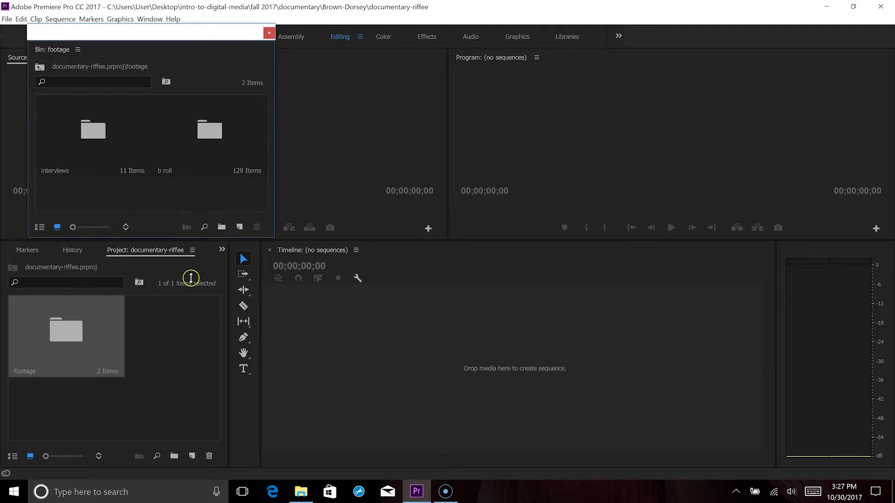
Float and enlarge the interviews bin, dock it beside the project panel, and close the footage window
double_click(101, 139)
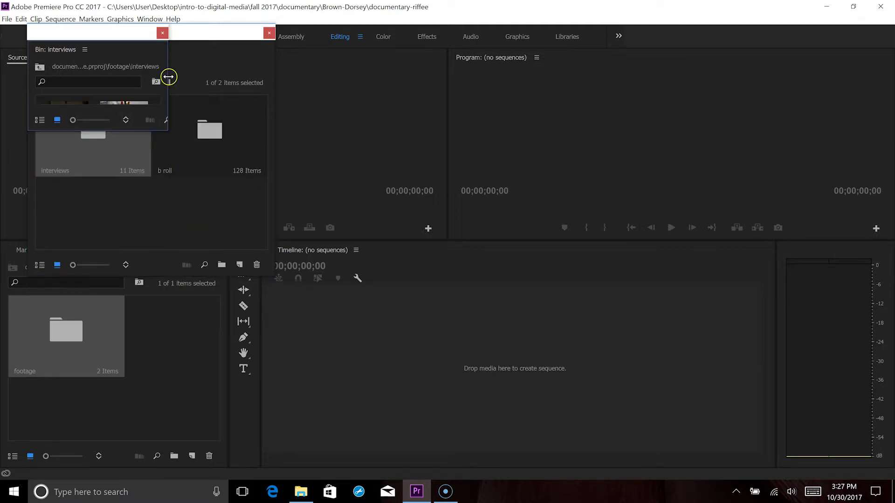
left_click_drag(168, 76, 278, 74)
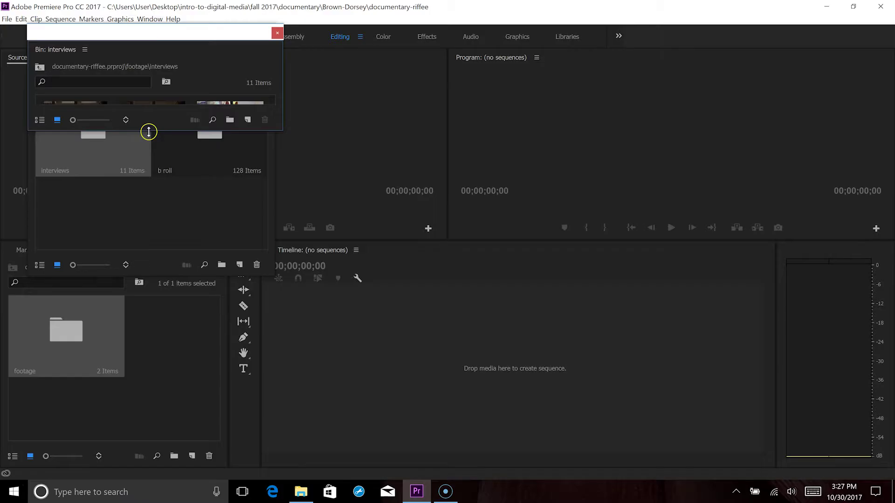
left_click_drag(149, 131, 145, 264)
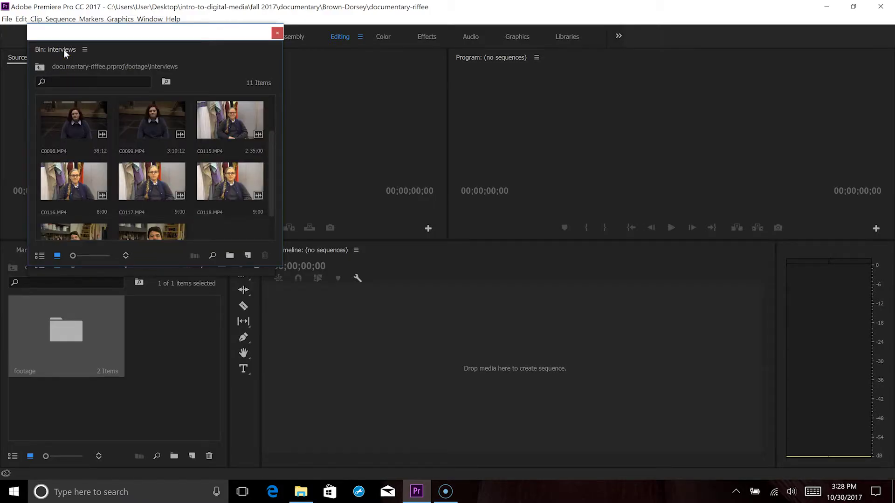
left_click(40, 67)
double_click(70, 116)
left_click_drag(70, 116, 84, 311)
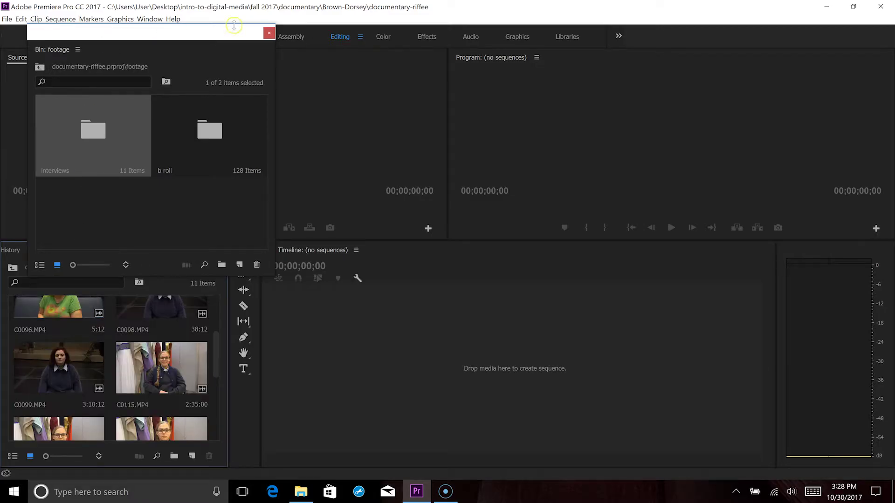
left_click(269, 33)
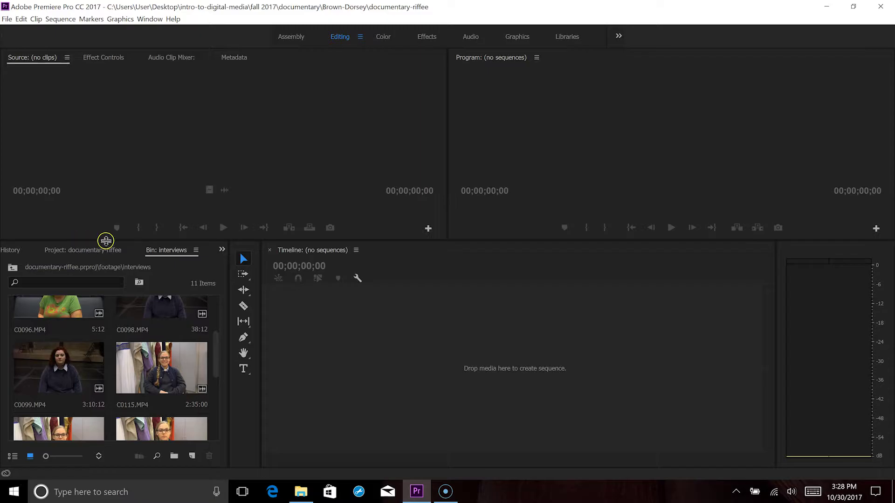
left_click(106, 249)
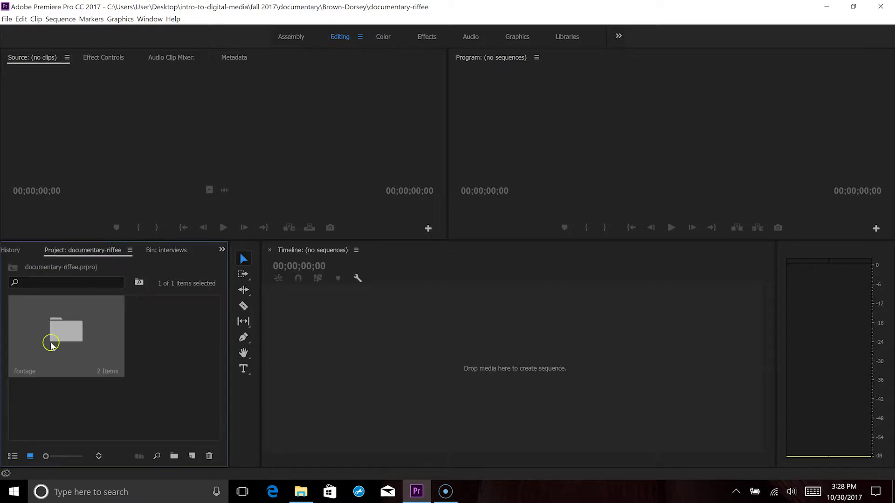
Switch to List View, collapse b roll, expand interviews, and load C0096.MP4 in the Source monitor
left_click(12, 456)
scroll(101, 396, "down", 2)
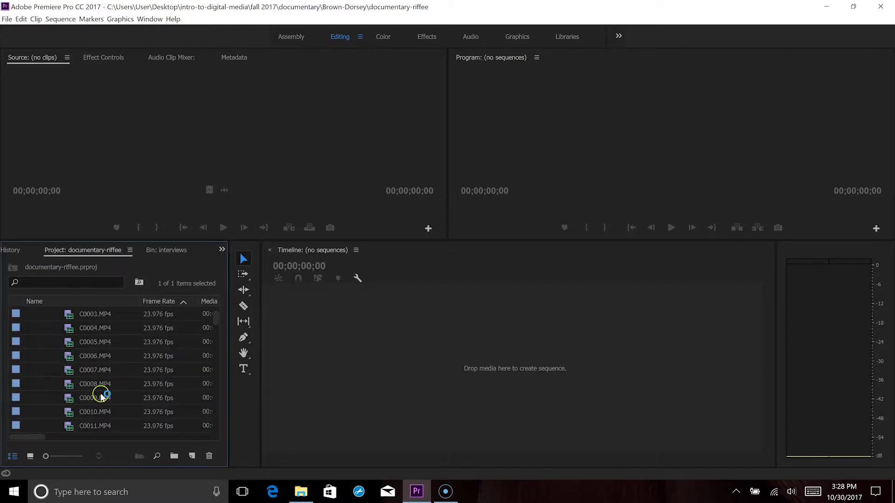
scroll(100, 396, "up", 3)
left_click(43, 328)
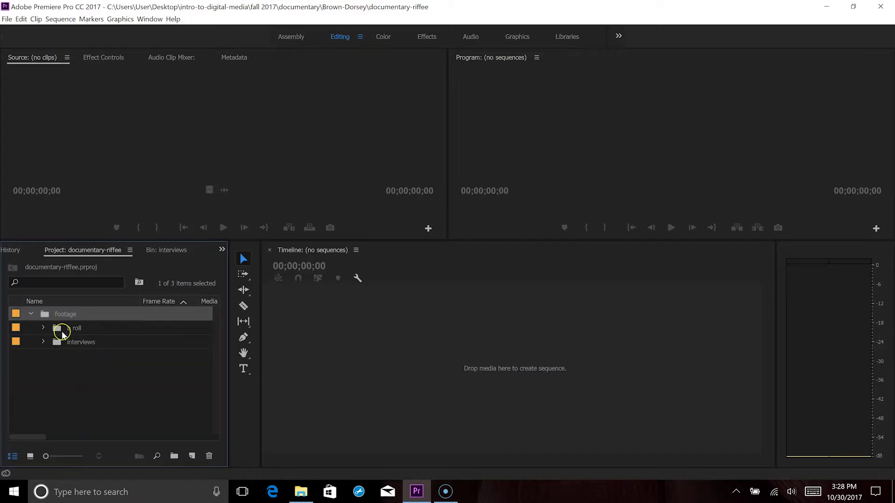
left_click(43, 343)
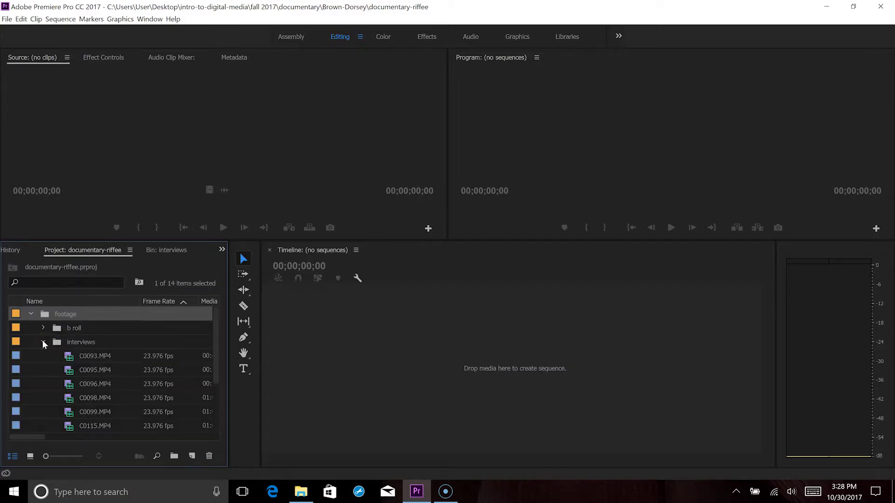
double_click(72, 383)
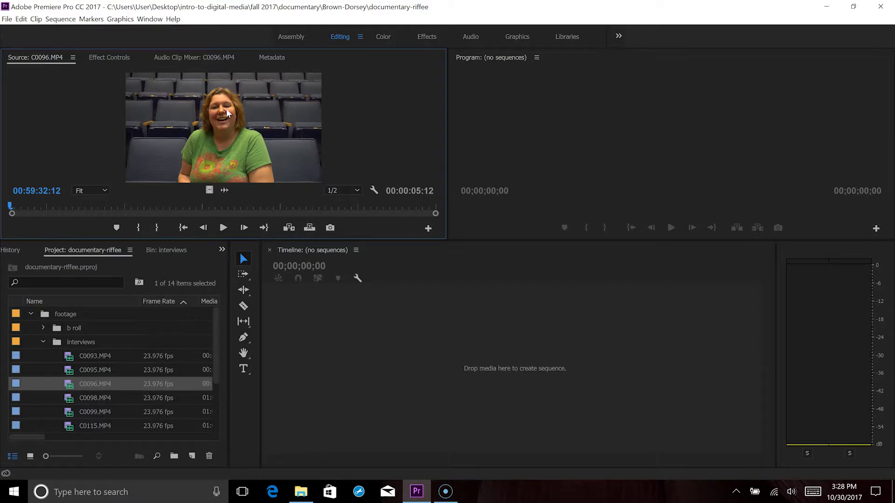
left_click(246, 102)
Mark a first excerpt of C0096.MP4 and drag it into a new C0096 sequence
left_click(53, 205)
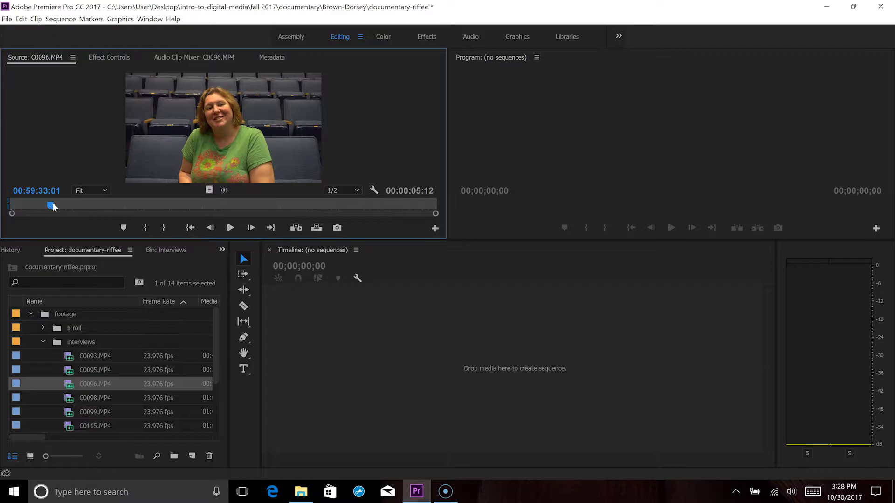
left_click_drag(34, 210, 46, 213)
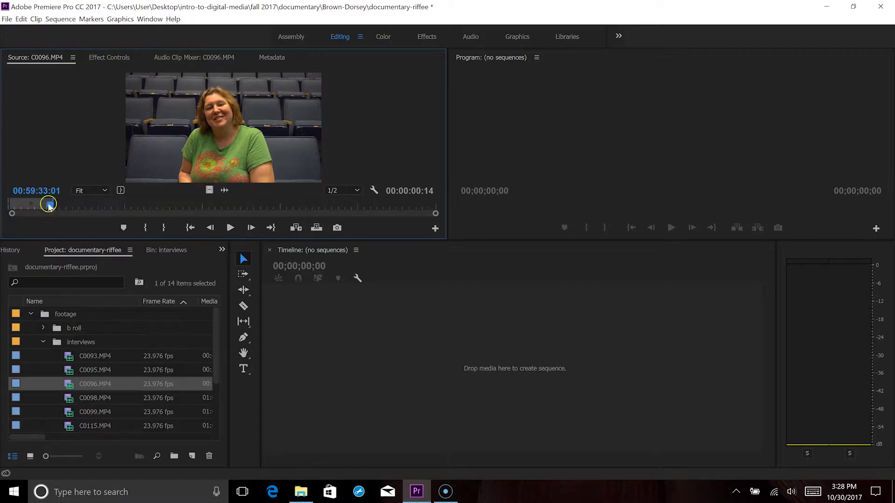
left_click(10, 210)
left_click_drag(205, 131, 368, 371)
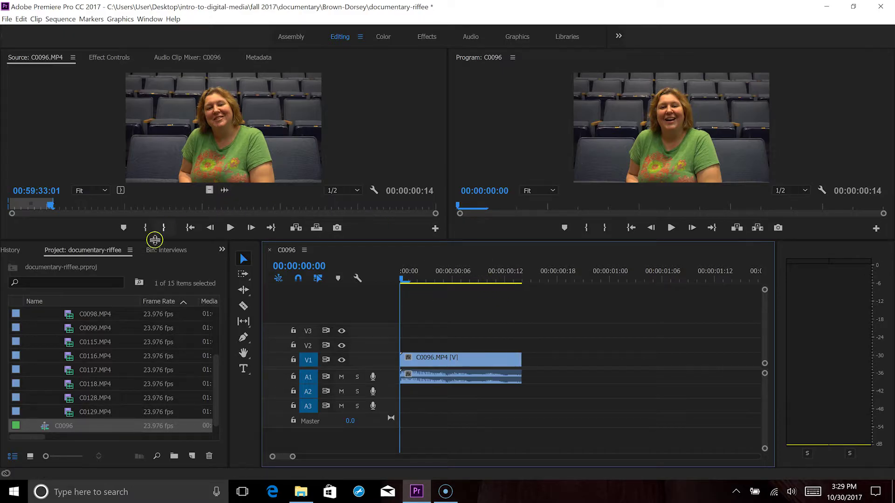
Mark a second C0096.MP4 excerpt with I and O and place it after the first
left_click(240, 206)
key("i")
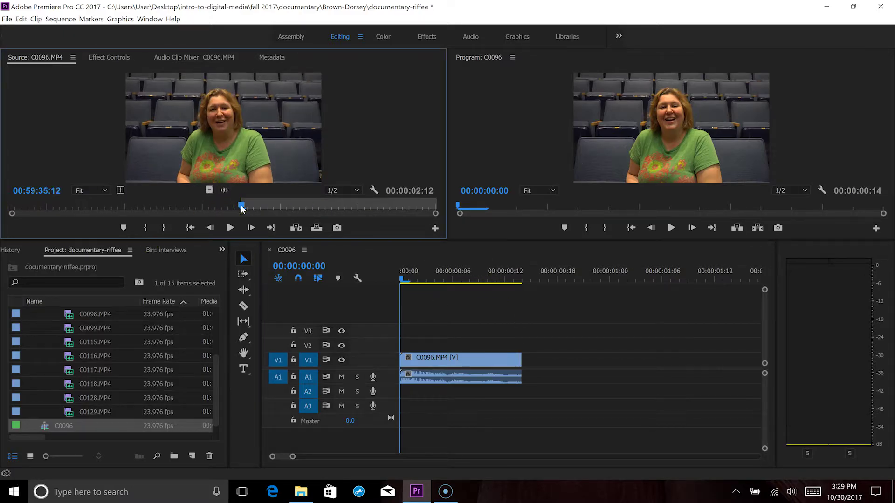
left_click(302, 206)
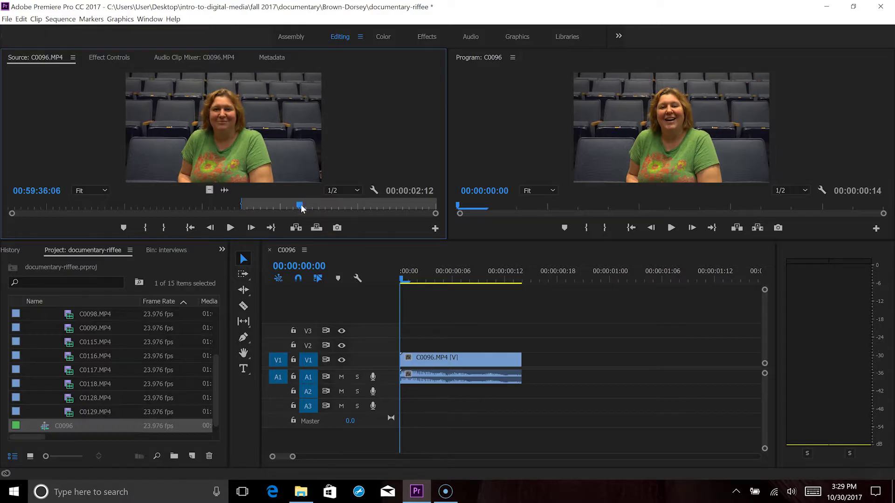
key("o")
left_click(297, 204)
left_click_drag(275, 152, 528, 370)
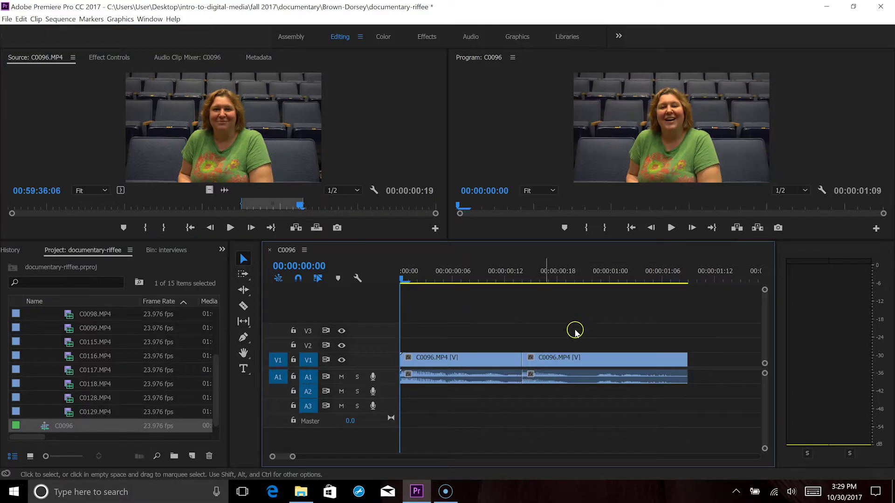
Play back the C0096 sequence from its start
key("Down")
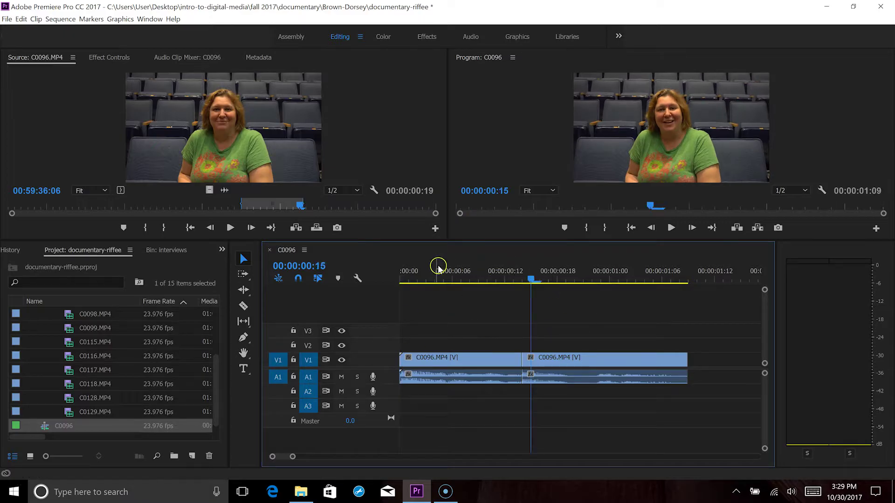
key("Up")
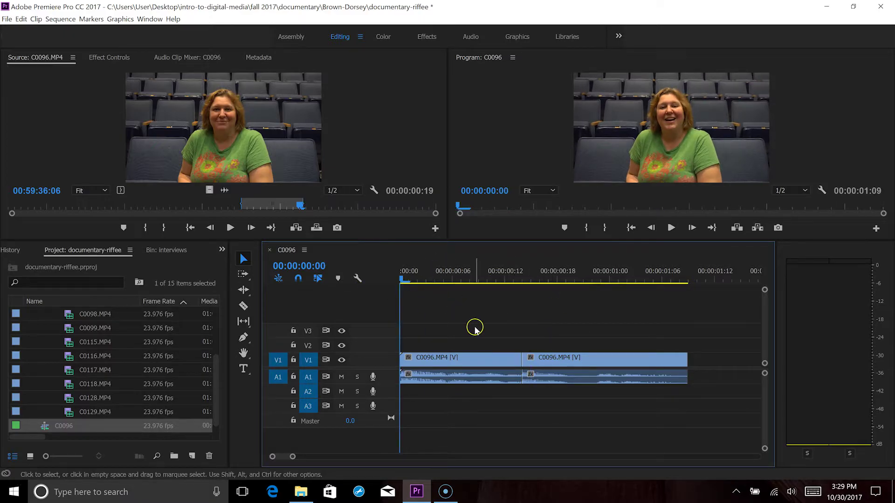
key("space")
key("space")
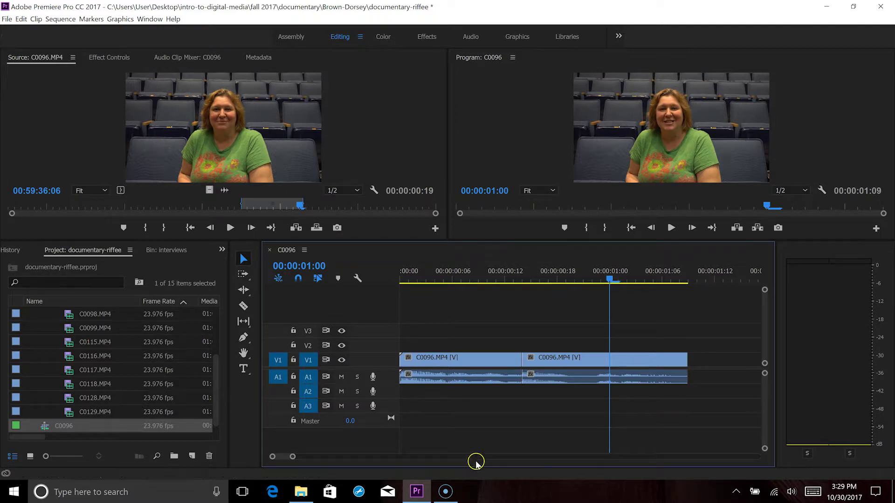
left_click(167, 132)
Delete both C0096 clips from the timeline and rename the C0096 sequence to seq-interview-prep
left_click_drag(567, 320, 426, 425)
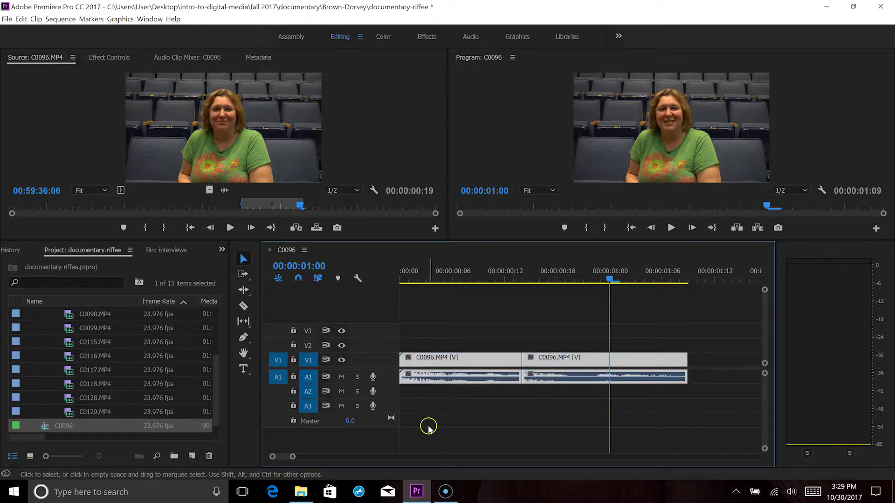
key("Delete")
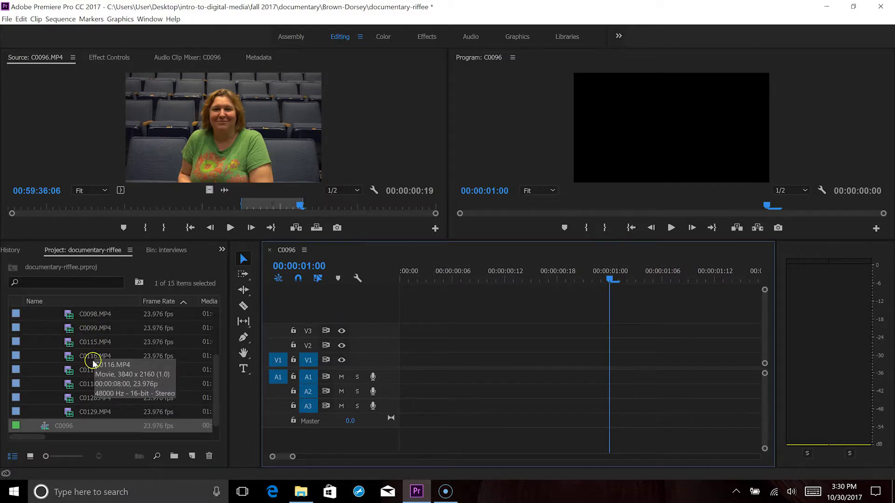
left_click(62, 428)
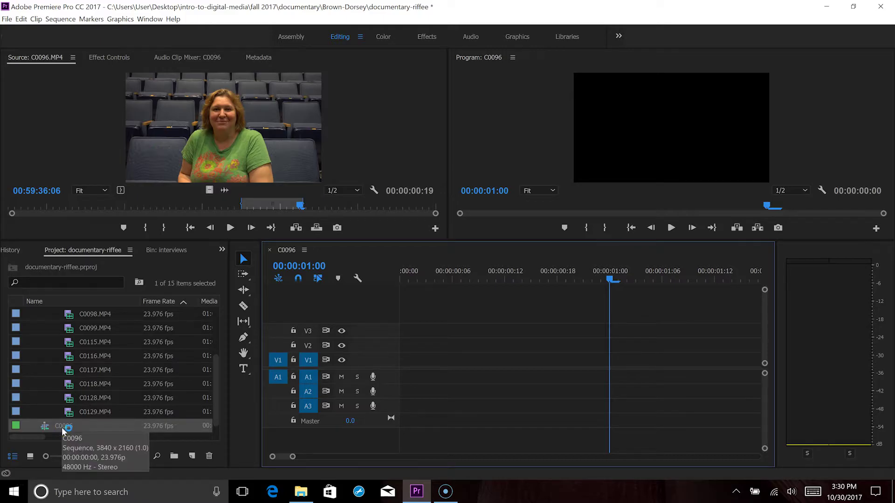
left_click(63, 427)
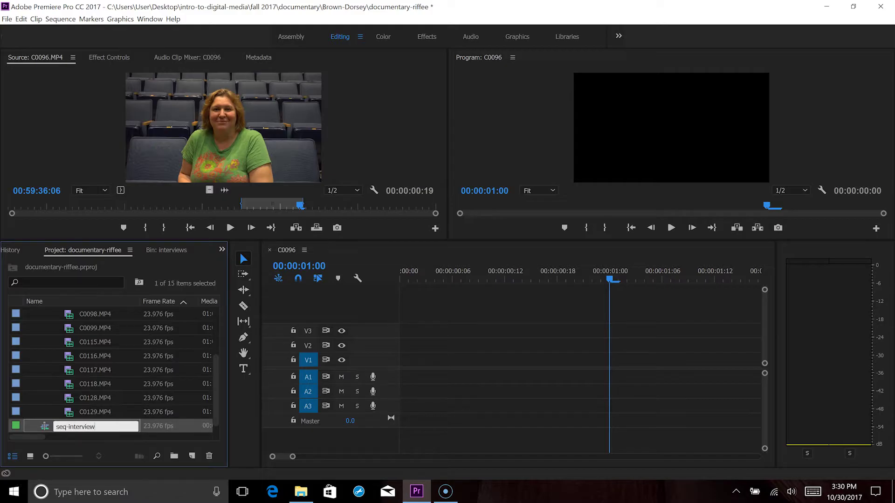
key("Return")
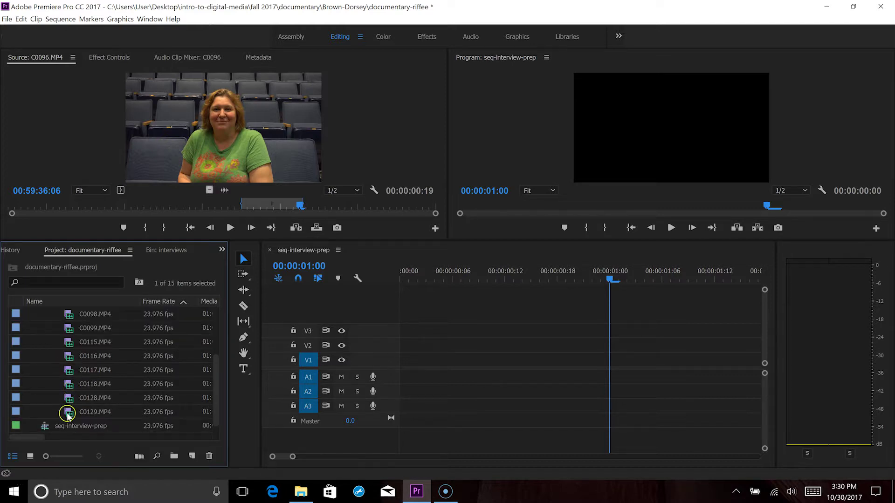
scroll(67, 405, "up", 3)
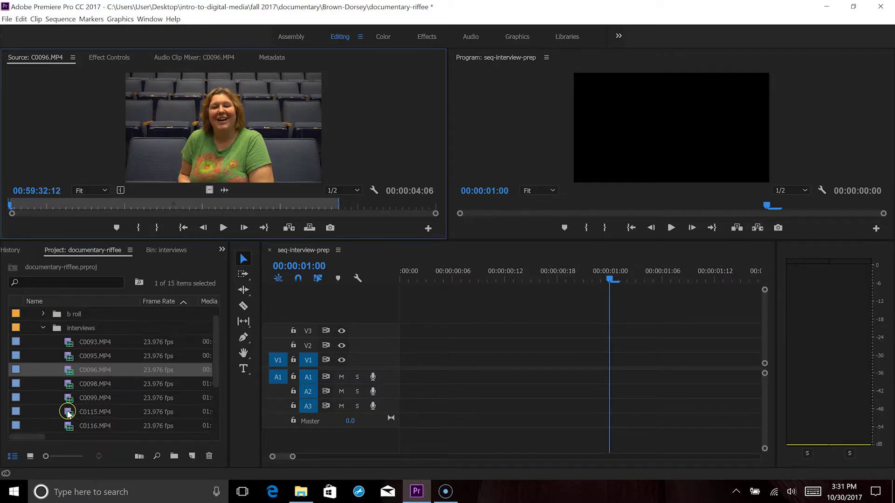
Load C0115.MP4 in the Source monitor and review its playback, stopping around 01:08:44:02
double_click(68, 413)
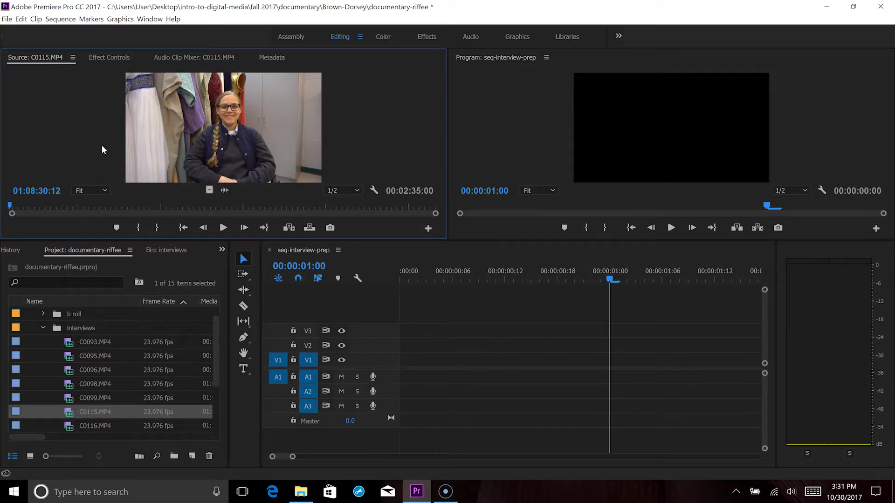
key("space")
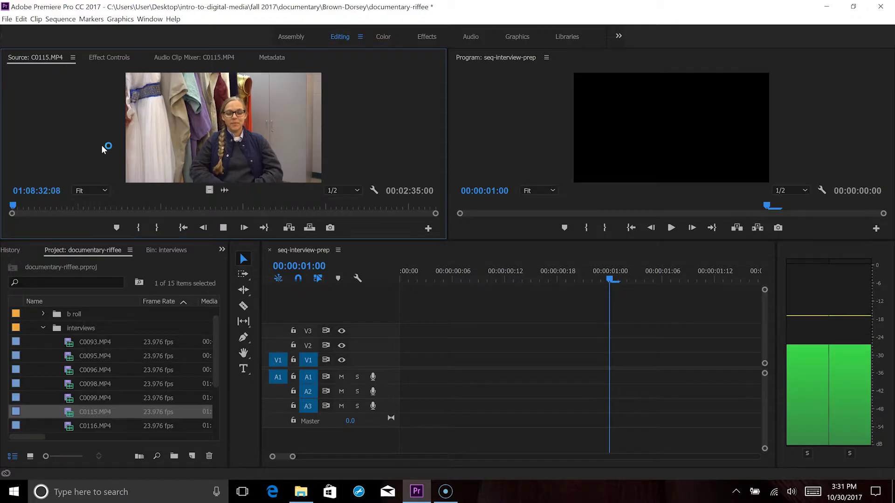
key("space")
key("Right")
key("Right")
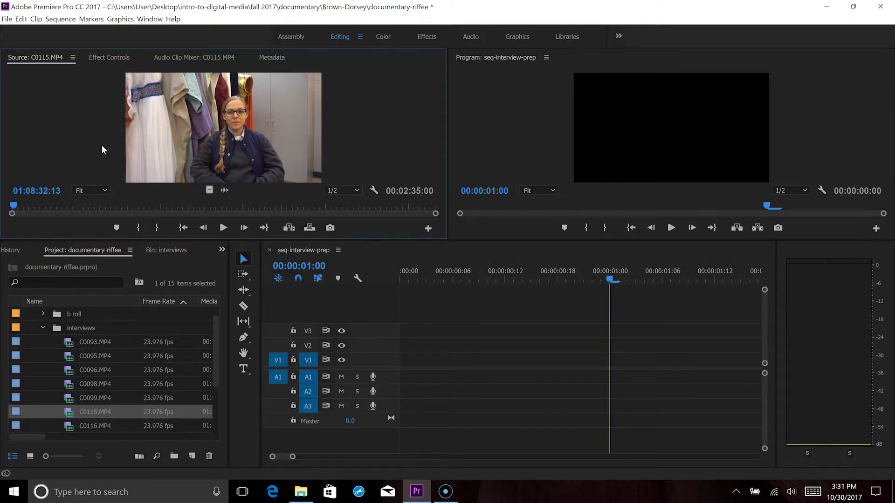
key("Right")
key("Right")
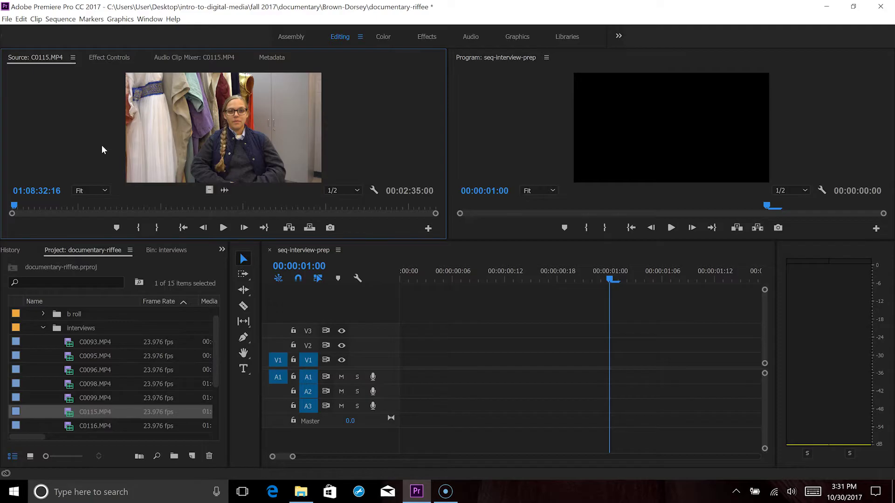
key("space")
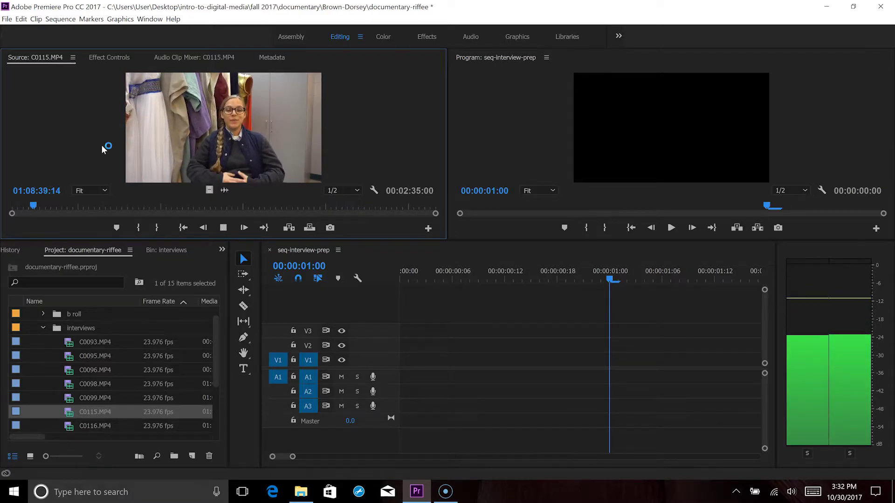
key("space")
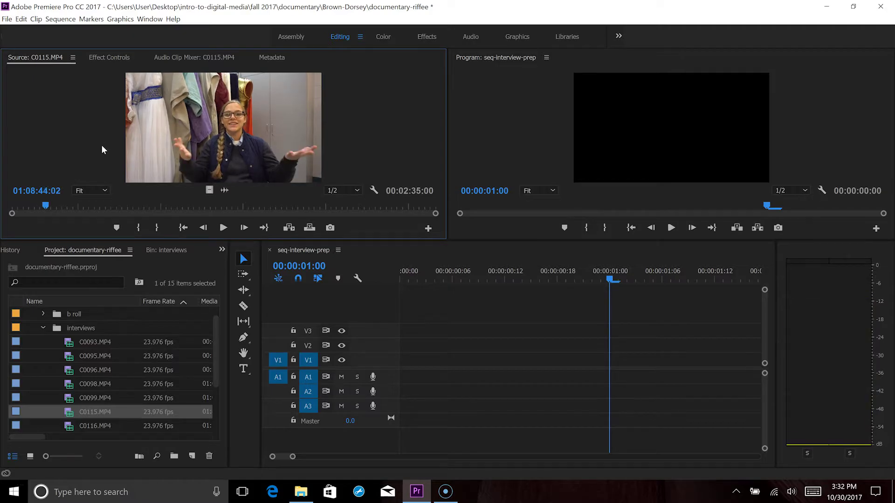
key("j")
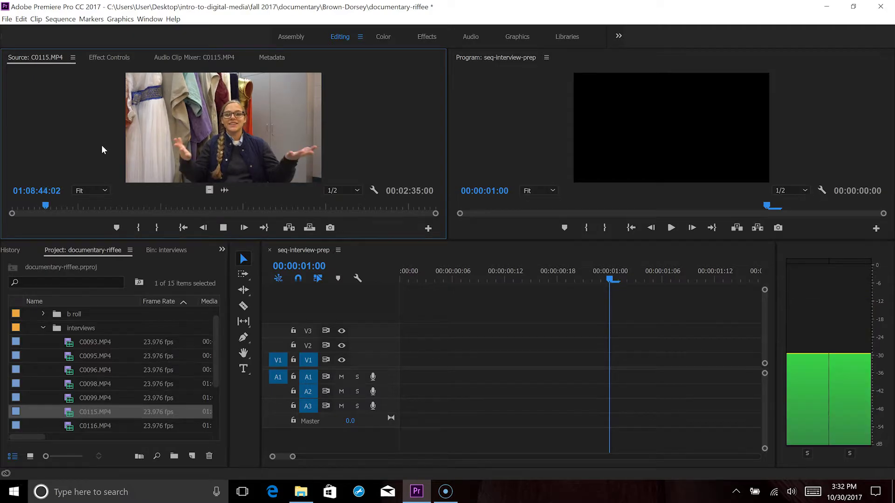
key("space")
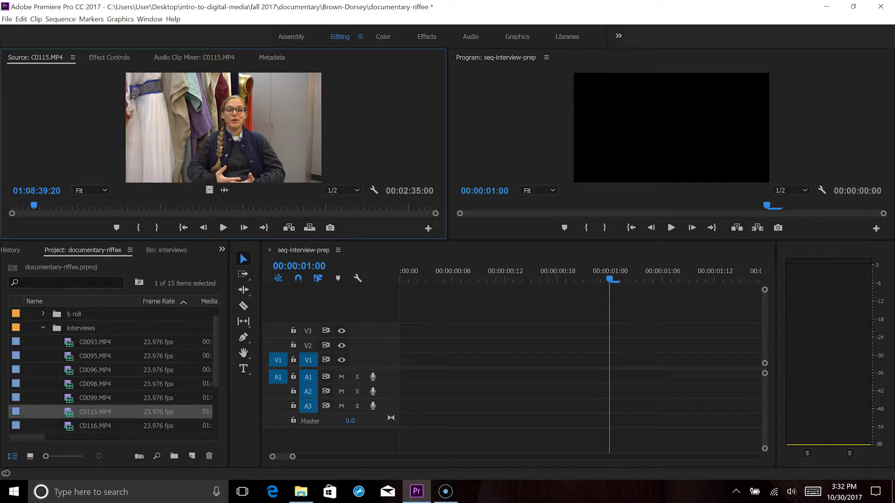
Set the C0115 Out point at 01:08:40:15 to mark a 00:00:10:04 range
left_click_drag(44, 206, 10, 206)
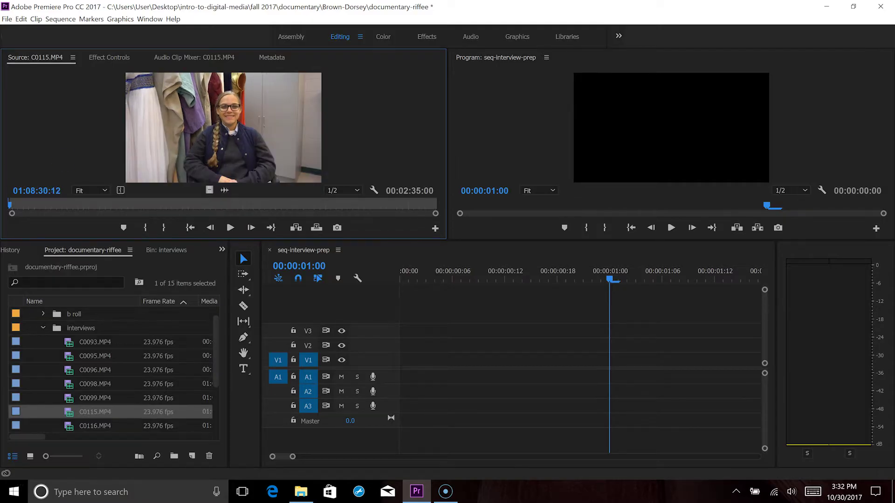
left_click(19, 204)
left_click_drag(21, 203, 38, 208)
left_click_drag(180, 142, 9, 205)
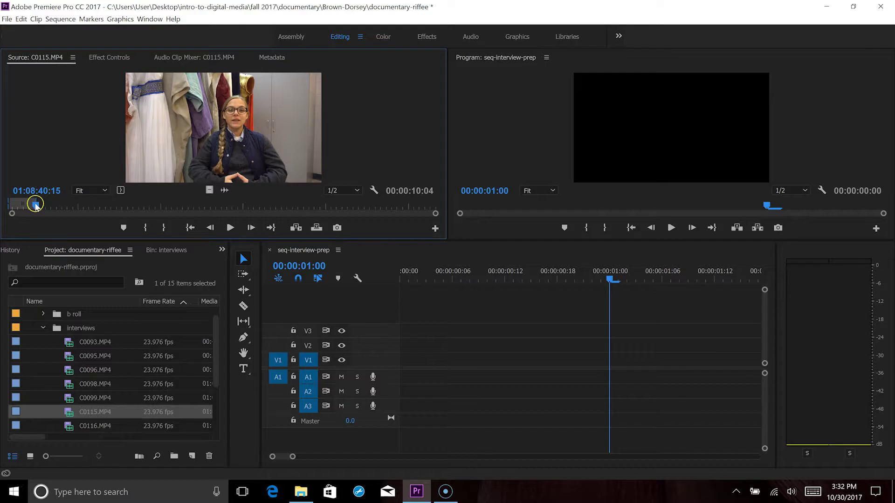
Mark C0115 from 01:08:34:21 to 01:08:52:01 and place that 00:00:17:05 answer on V1/A1
key("space")
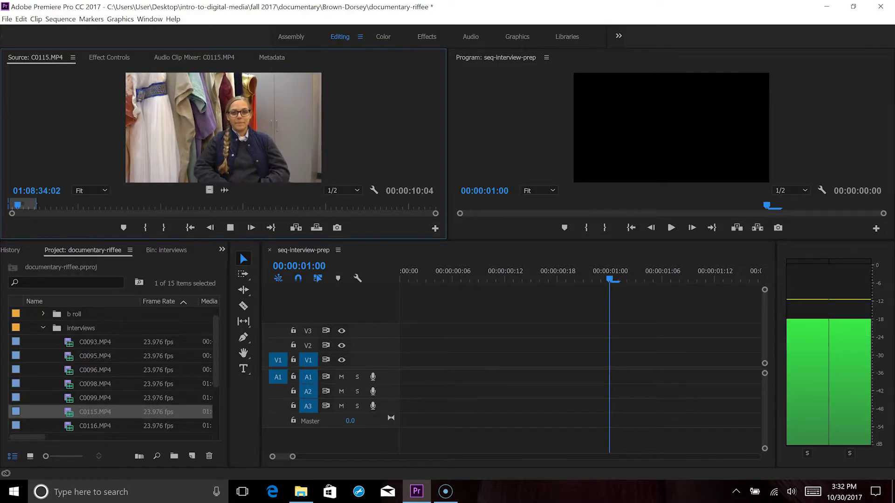
key("space")
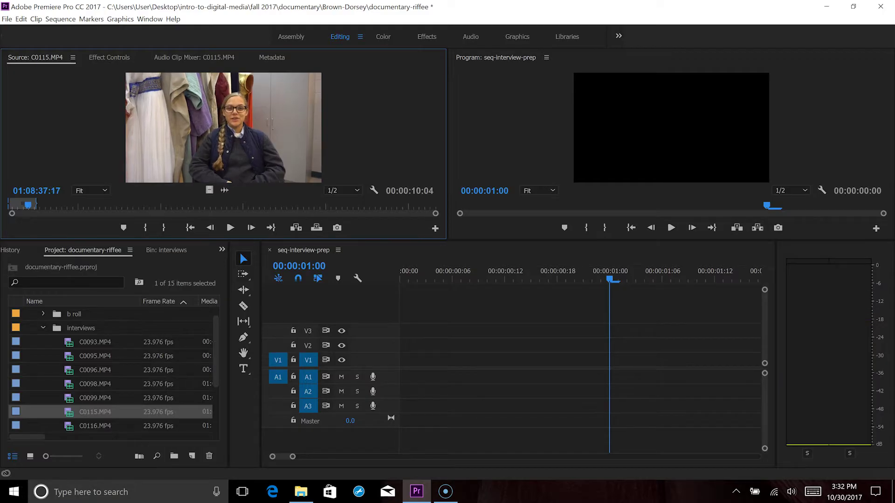
left_click_drag(27, 205, 20, 208)
key("space")
key("space")
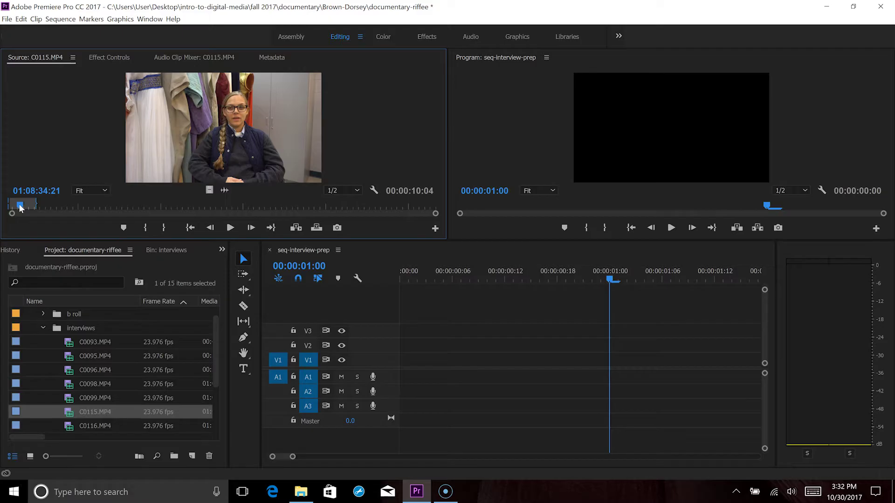
key("i")
key("space")
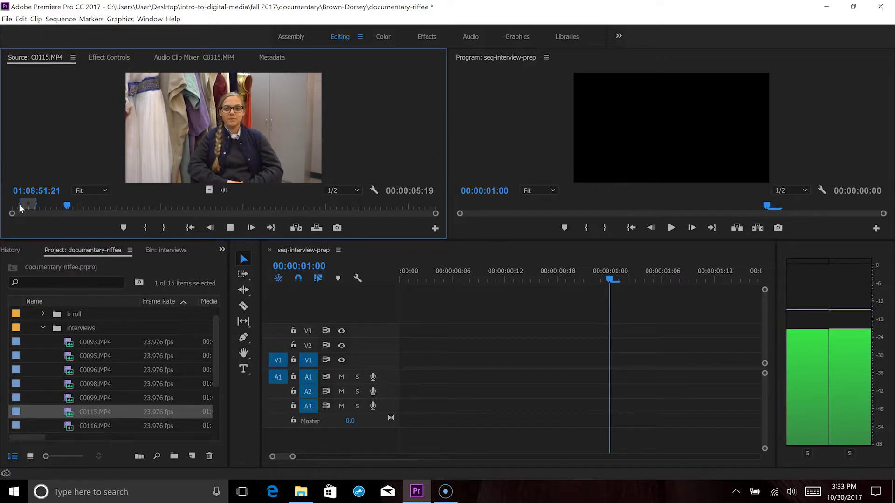
key("space")
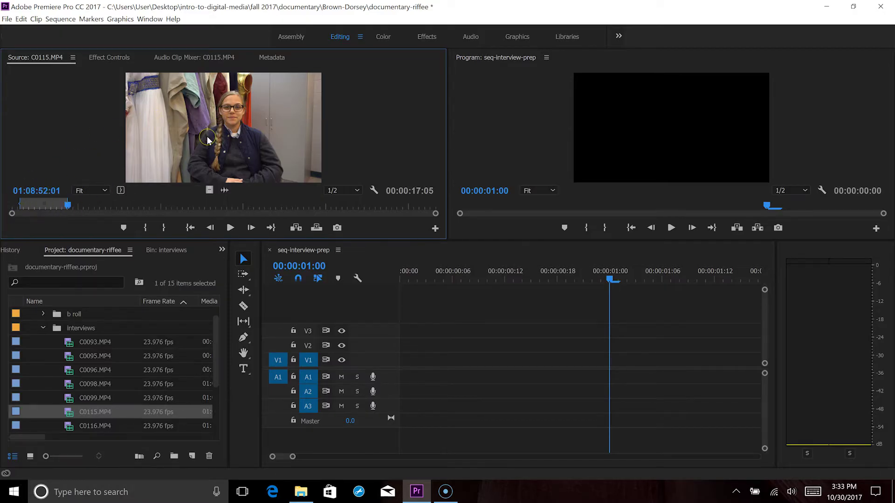
left_click_drag(208, 139, 391, 365)
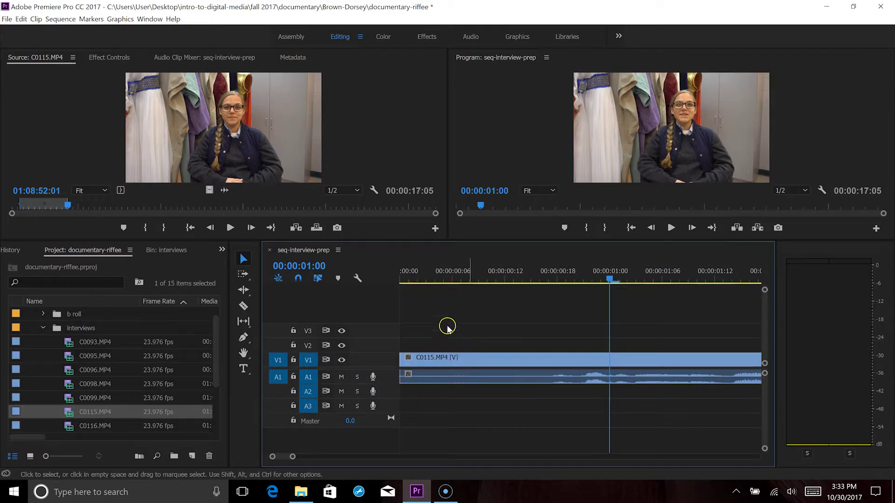
Zoom the timeline out with the Zoom tool until the whole C0115 clip fits
key("z")
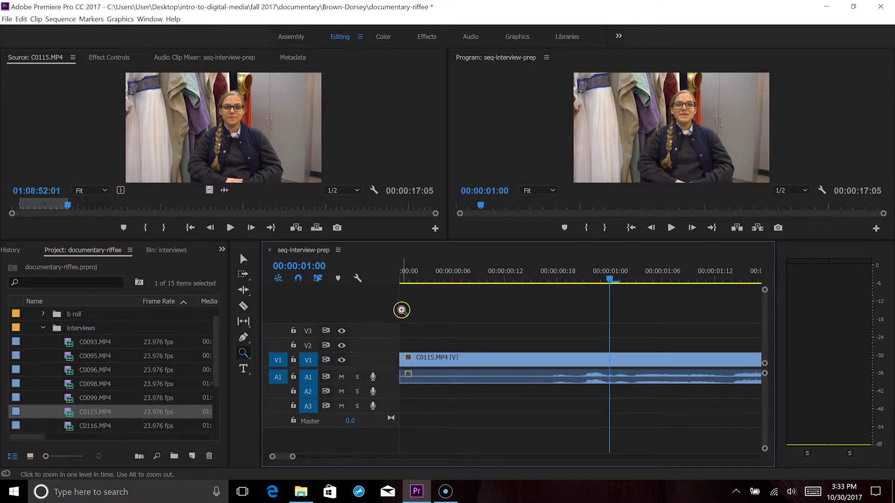
left_click(242, 354)
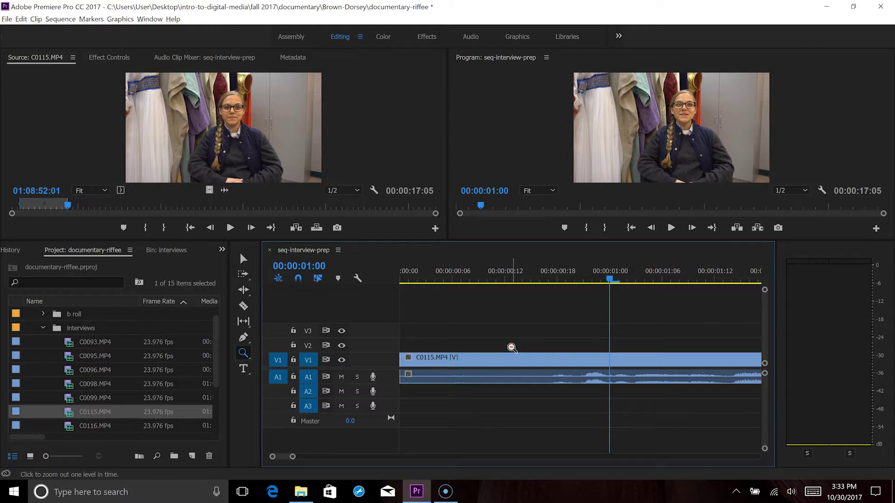
left_click(512, 347, "alt")
left_click(512, 348, "alt")
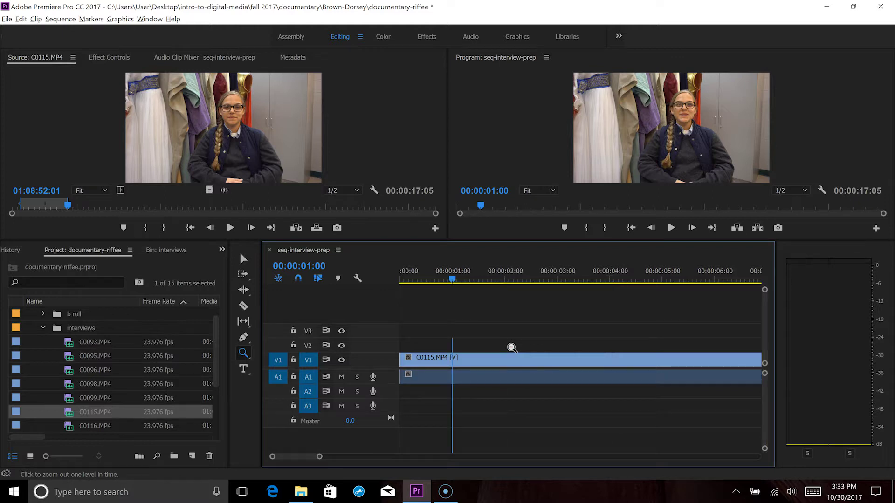
left_click(511, 348, "alt")
left_click(512, 347, "alt")
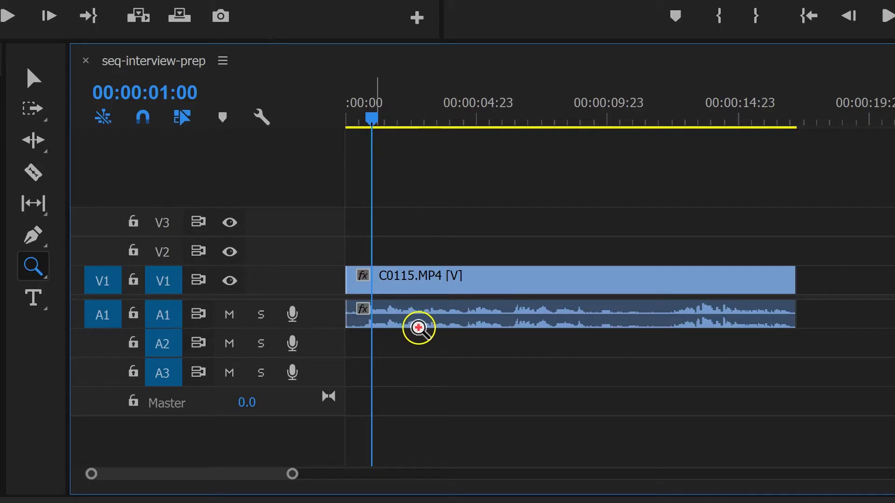
Expand the A1 track to show stereo waveforms and return the playhead to the sequence start
double_click(164, 326)
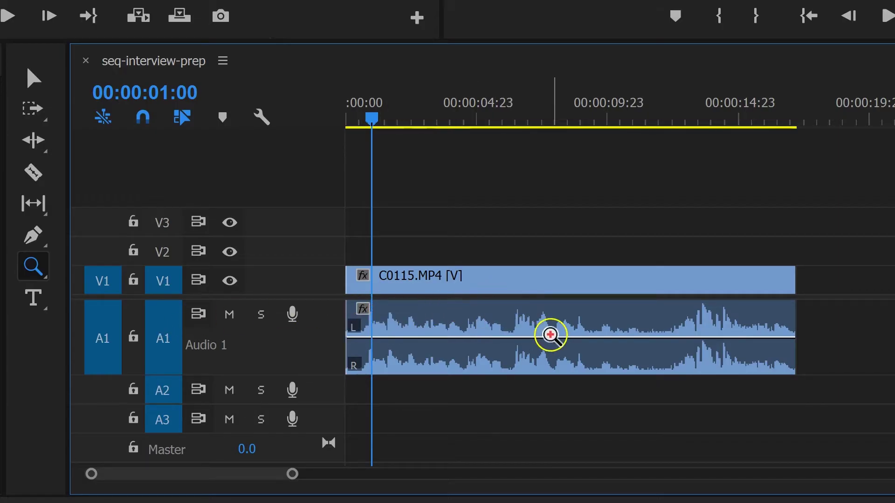
key("v")
key("Home")
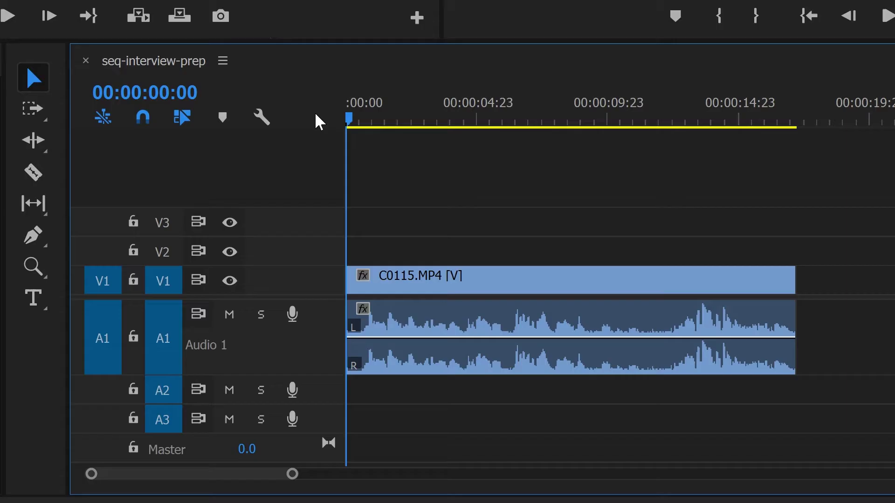
Play to 00:00:06:06 and razor-cut the C0115 clip at the playhead
key("space")
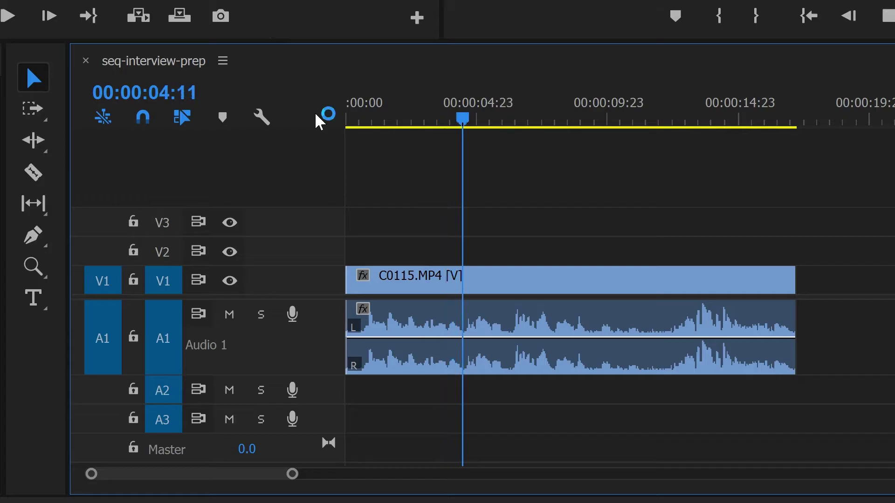
key("space")
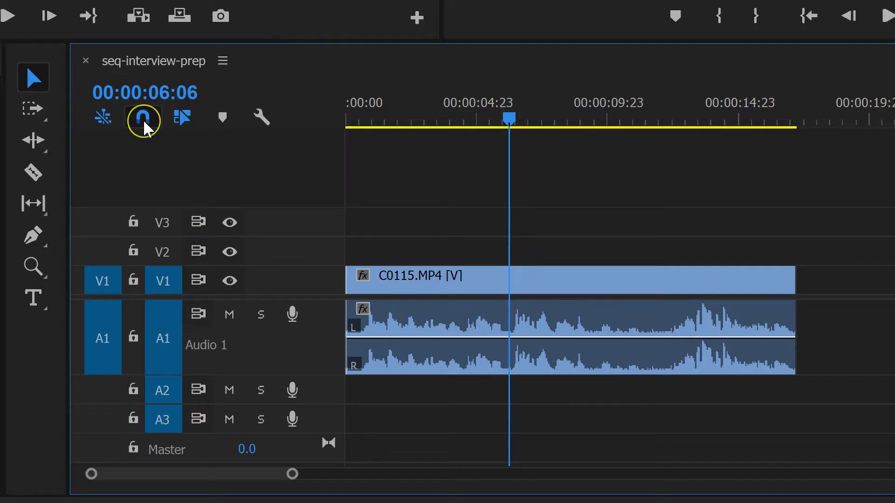
key("c")
left_click(25, 175)
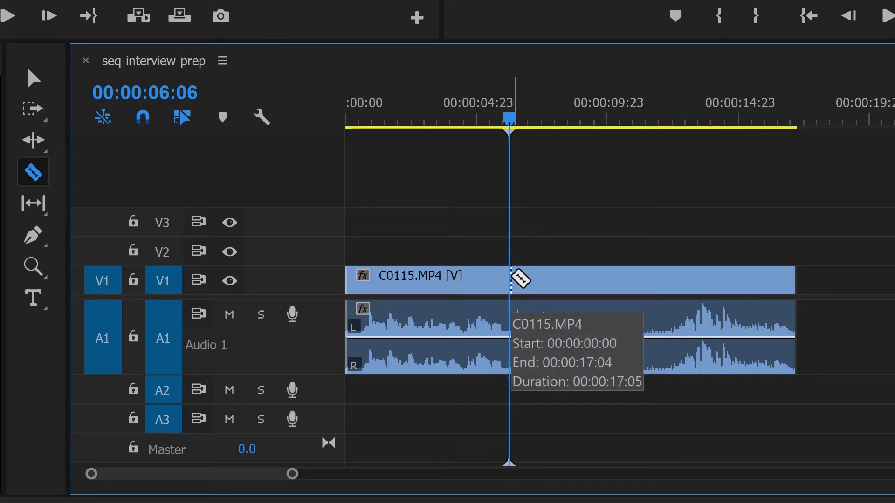
left_click(521, 278)
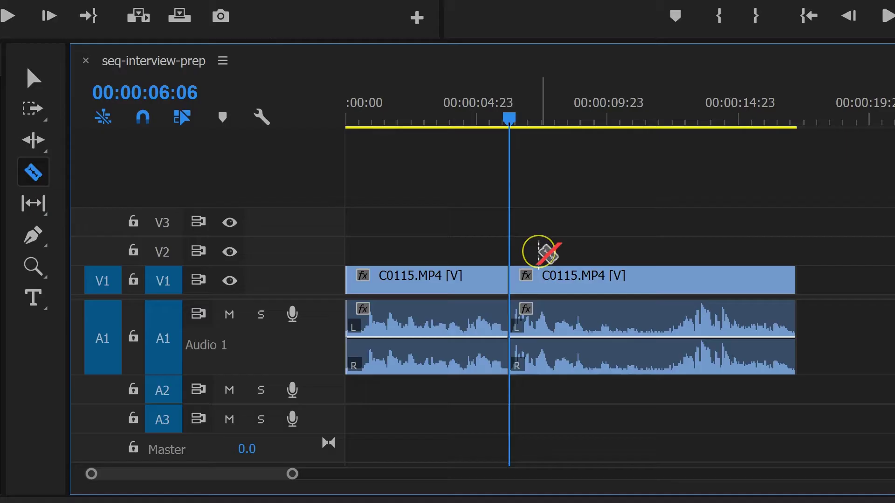
Undo an accidental extra cut, turn snapping back on, and zoom in around the 00:00:06:06 cut
left_click(142, 117)
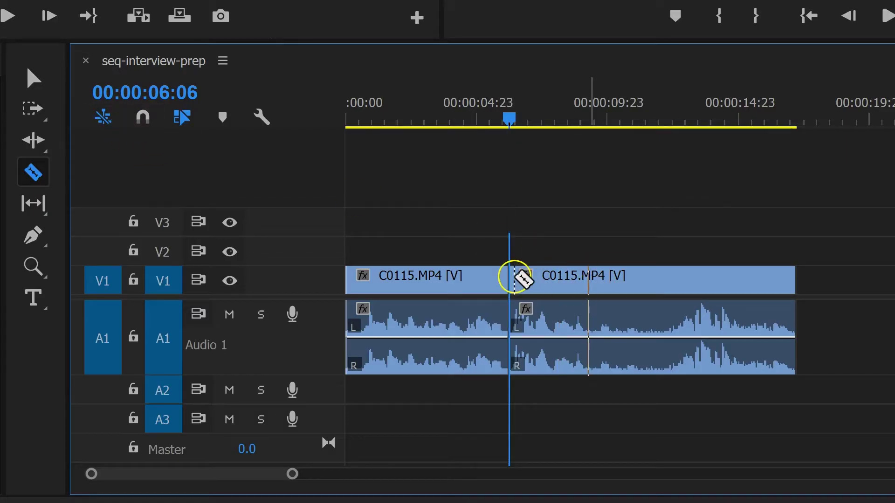
left_click(469, 278)
key("ctrl+z")
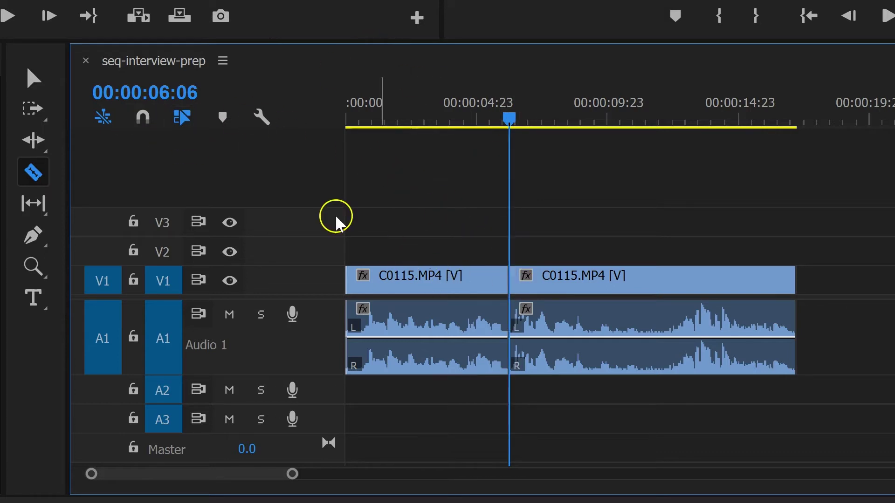
left_click(143, 120)
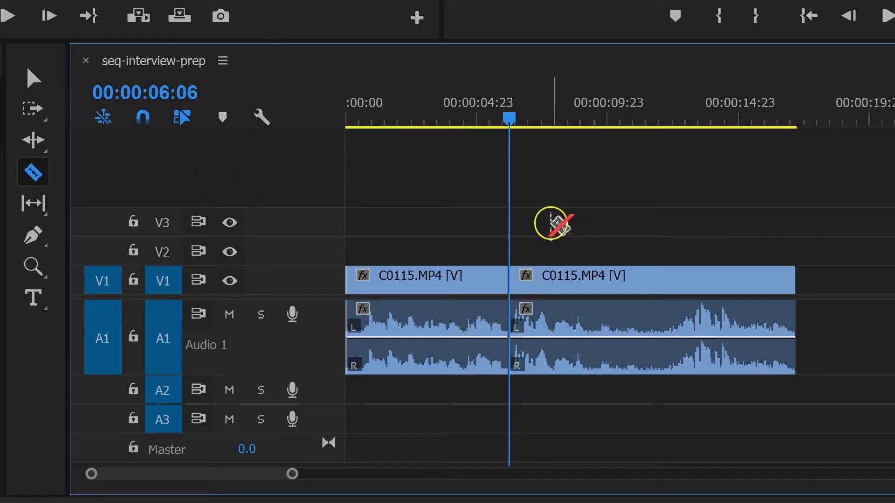
key("z")
left_click(526, 272)
left_click(683, 257)
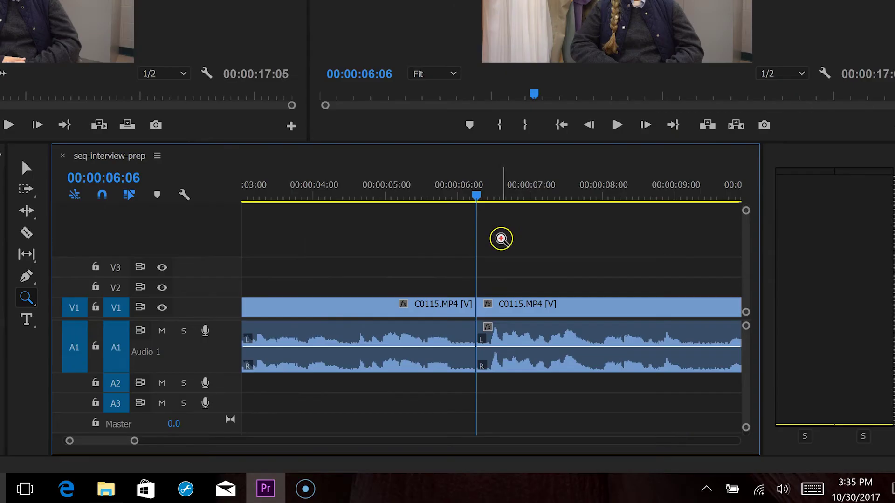
Review the interview around 13 seconds frame by frame to find where the answer ends
key("v")
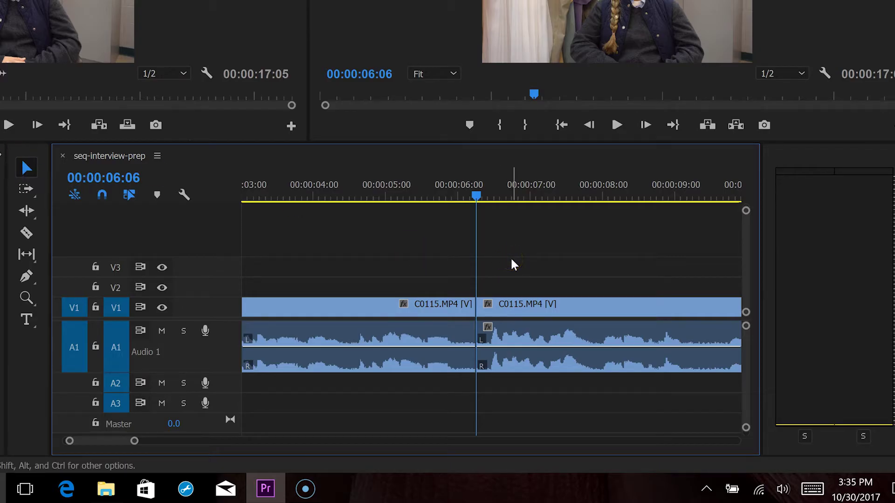
left_click_drag(525, 280, 617, 425)
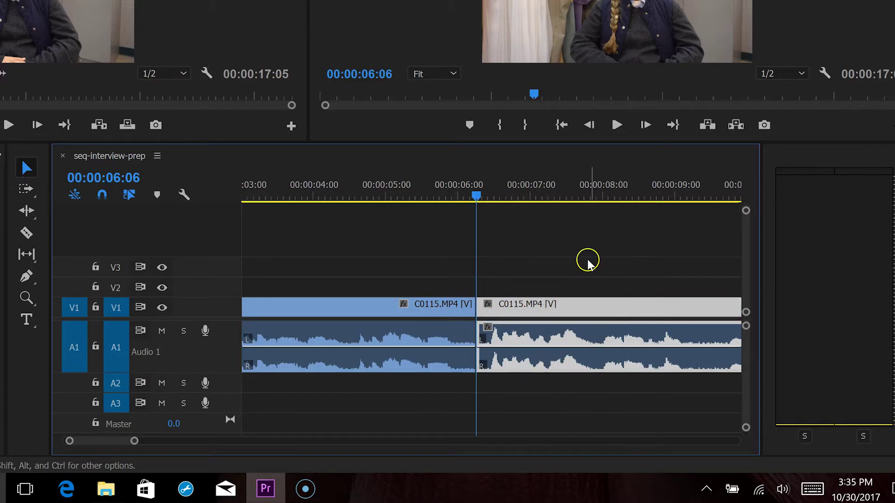
left_click(587, 261)
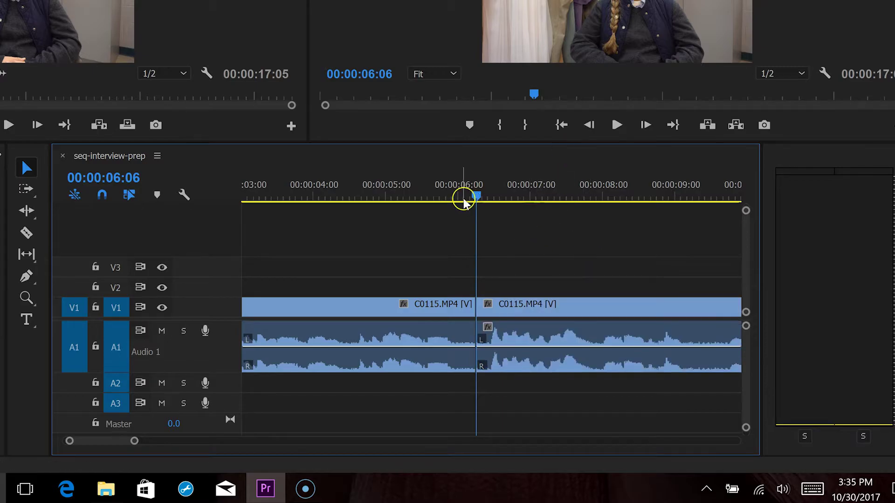
left_click_drag(475, 194, 480, 212)
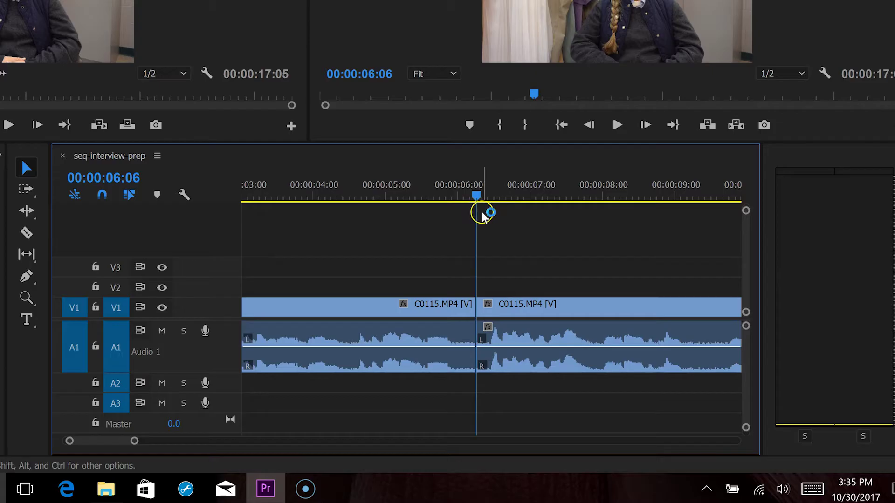
key("space")
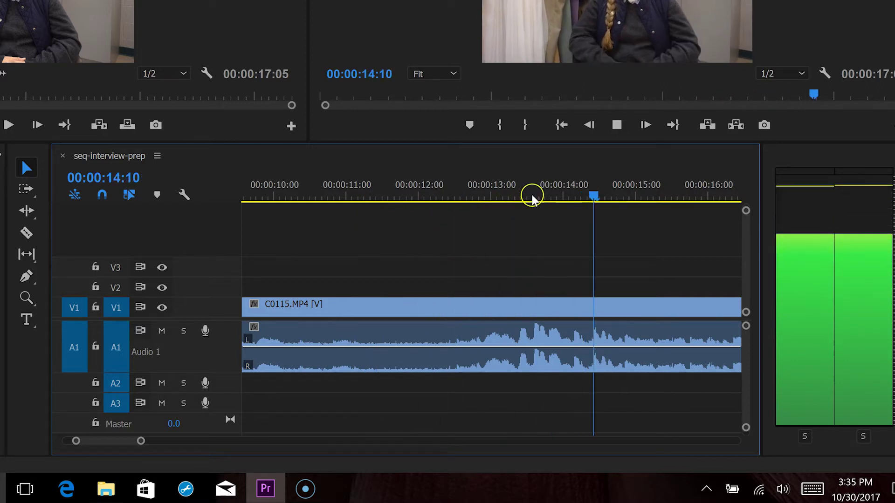
left_click(502, 195)
key("space")
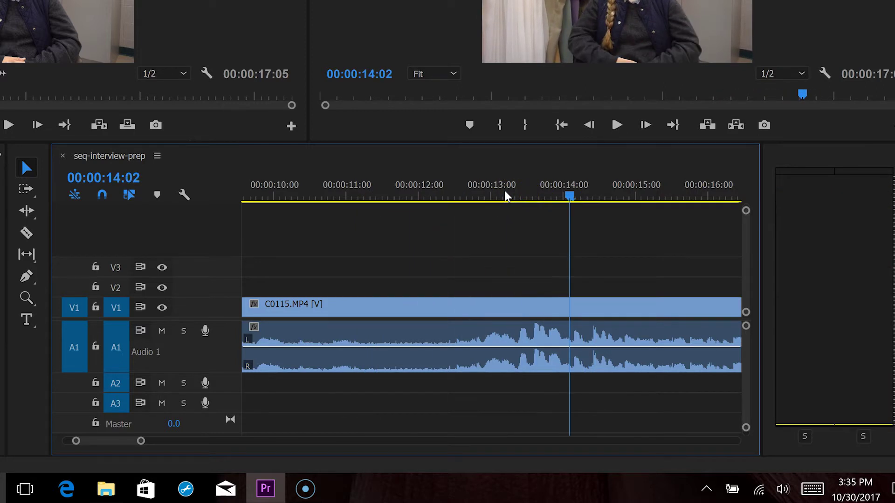
key("space")
key("space")
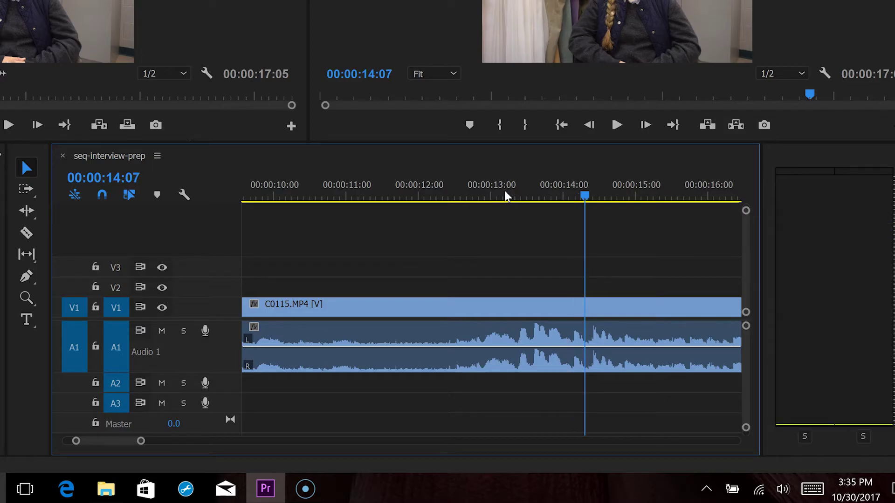
key("Left")
key("Left")
key("Left")
key("Left")
key("Right")
key("Right")
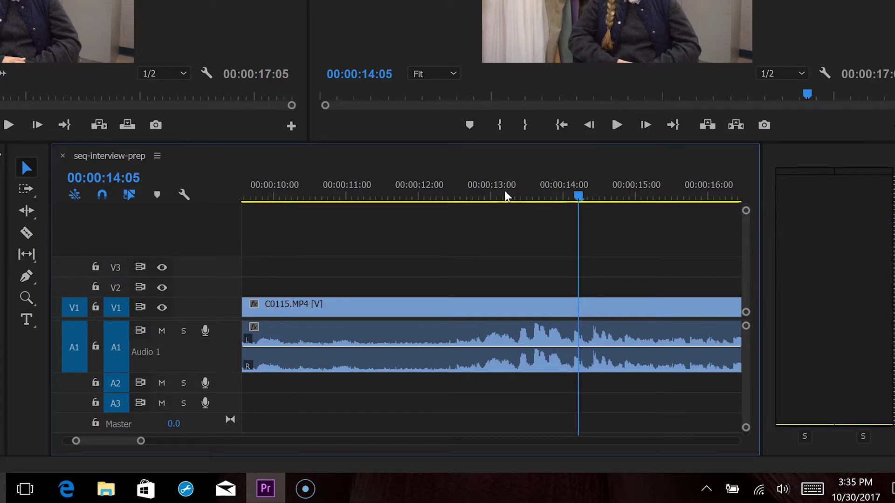
key("space")
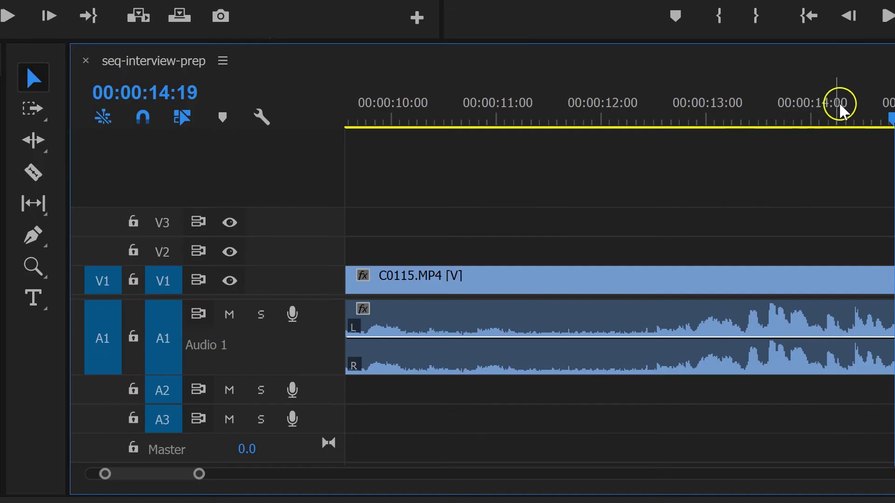
Split C0115.MP4 with the Razor at 00:00:14:08
left_click_drag(840, 111, 845, 113)
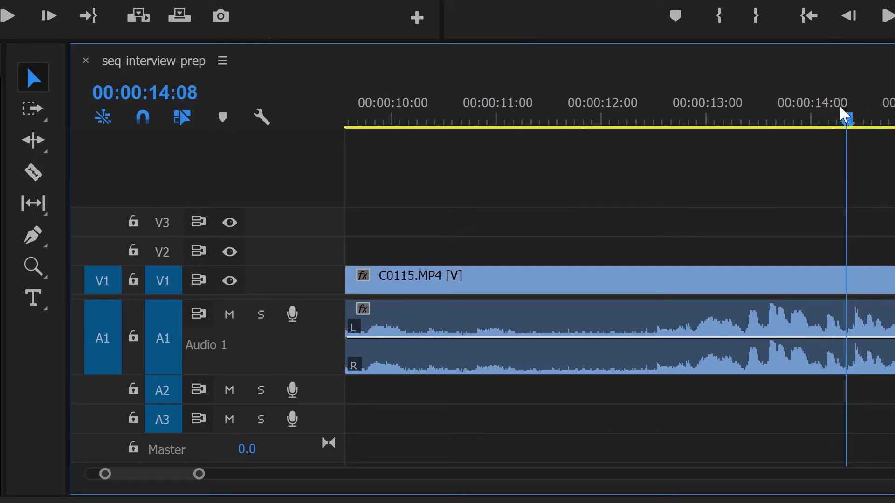
left_click_drag(844, 113, 844, 113)
key("c")
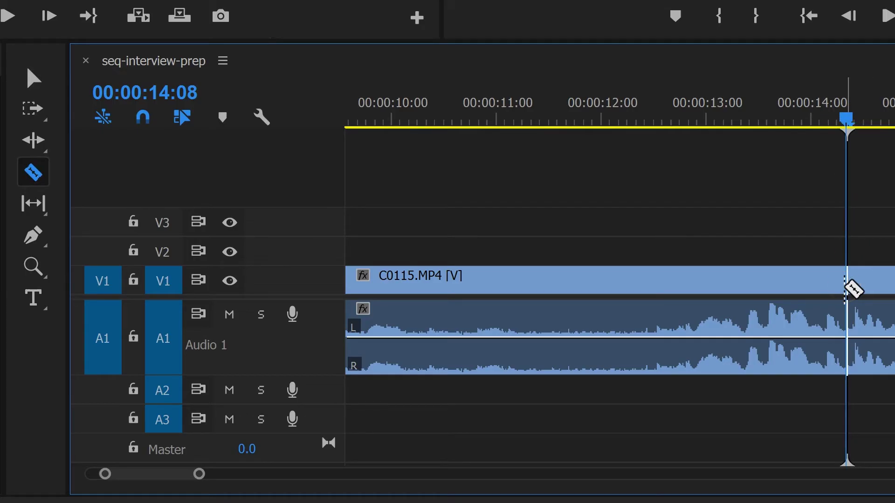
left_click(847, 282)
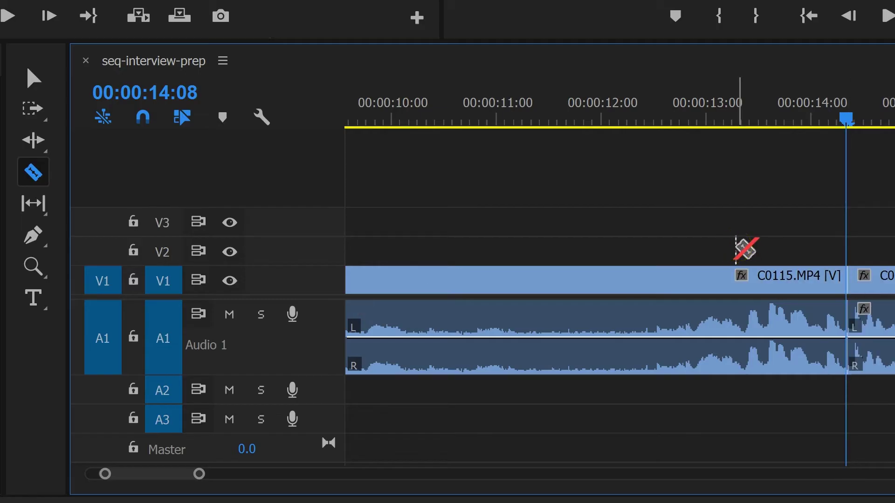
key("v")
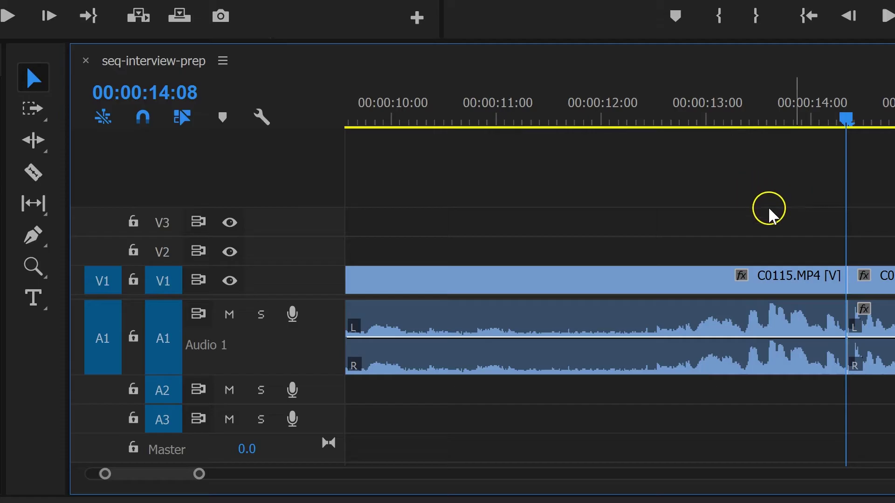
Delete the middle C0115.MP4 piece between the two cuts, leaving a gap
left_click_drag(792, 205, 659, 419)
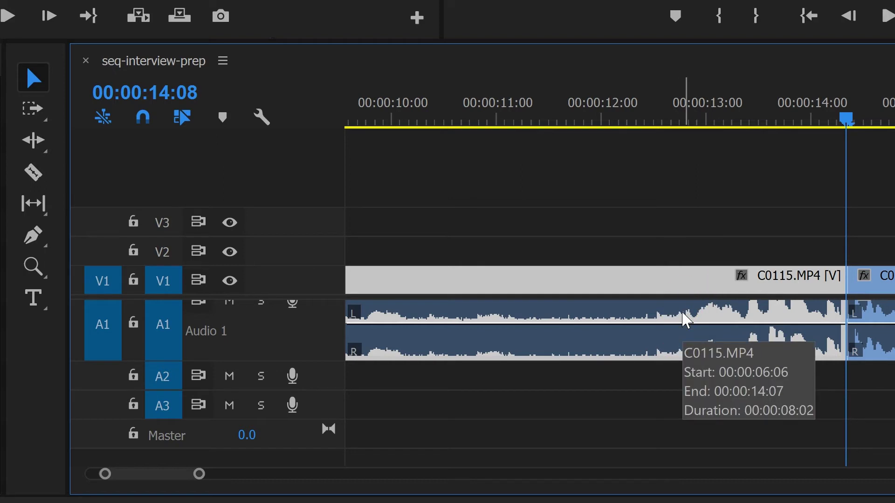
key("Delete")
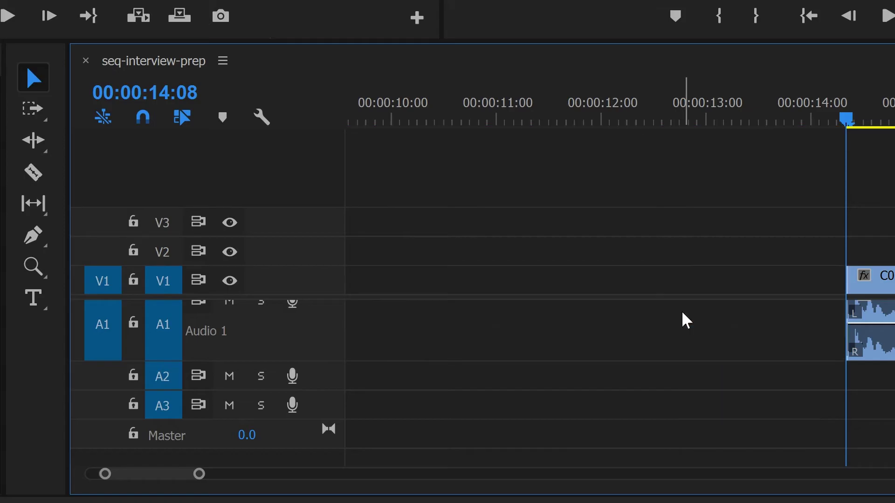
key("z")
left_click(682, 261, "alt")
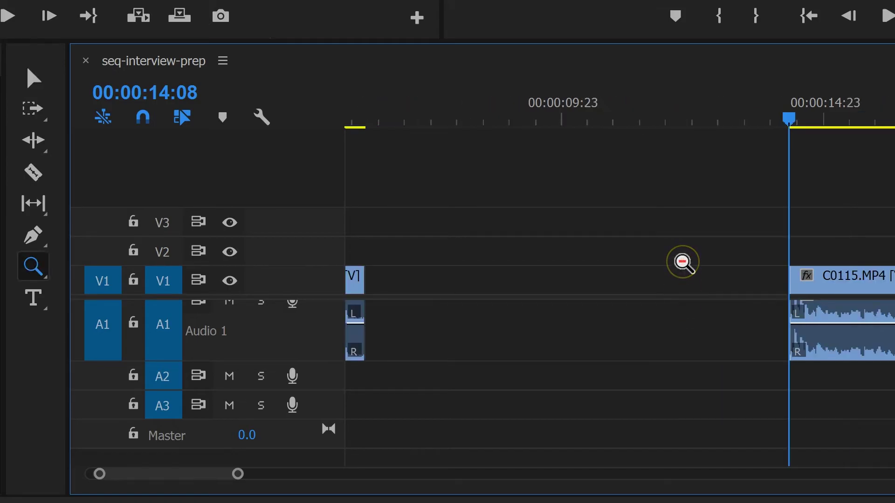
left_click(683, 262, "alt")
Ripple-delete the empty gap on V1 so the remaining clips join
key("h")
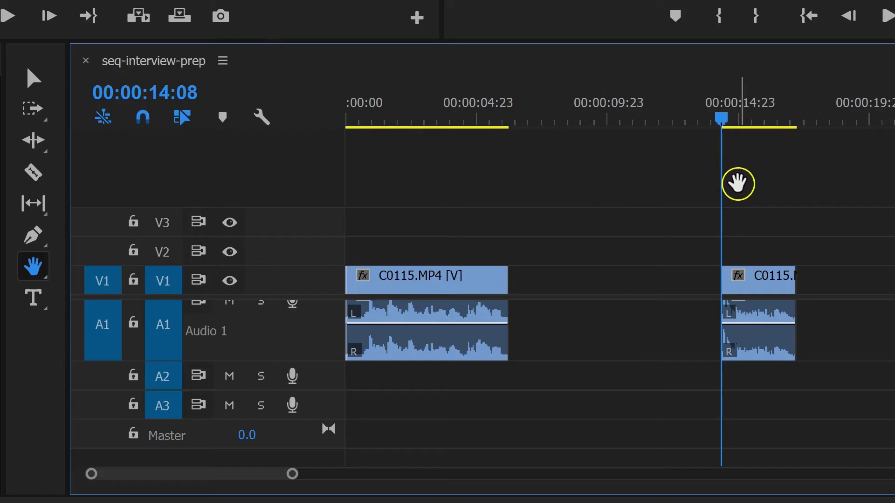
key("v")
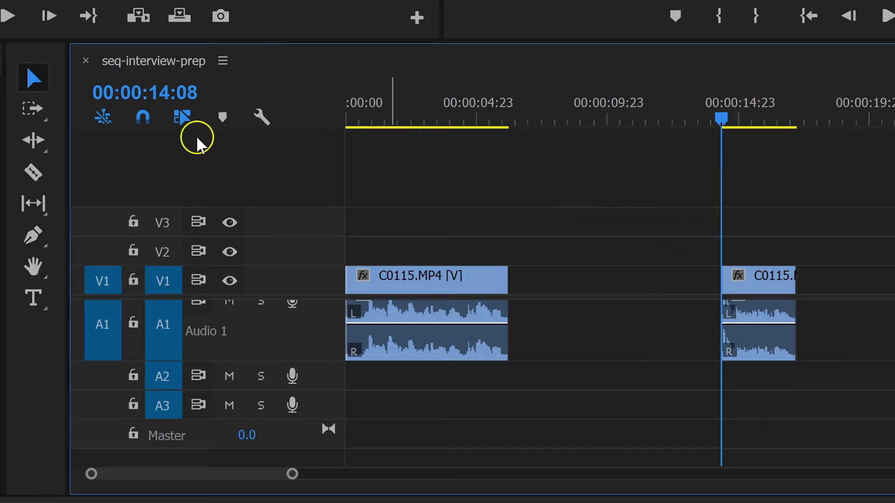
left_click(589, 284)
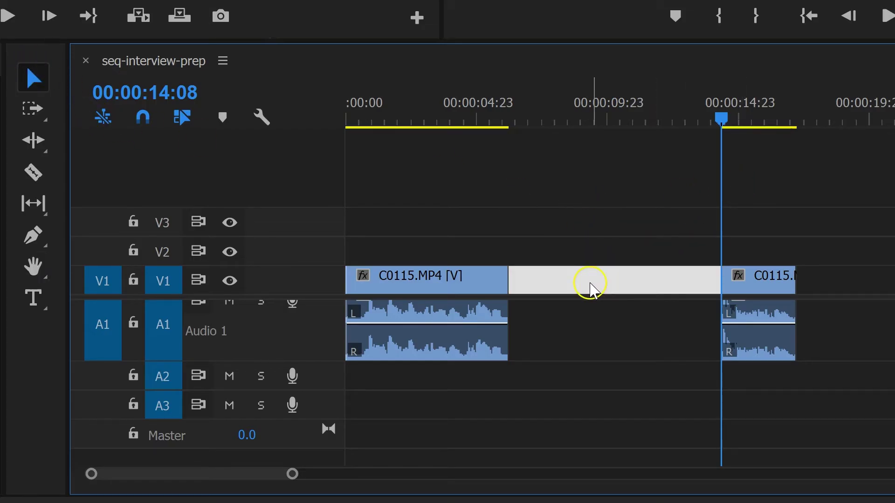
left_click(591, 324)
left_click(611, 279)
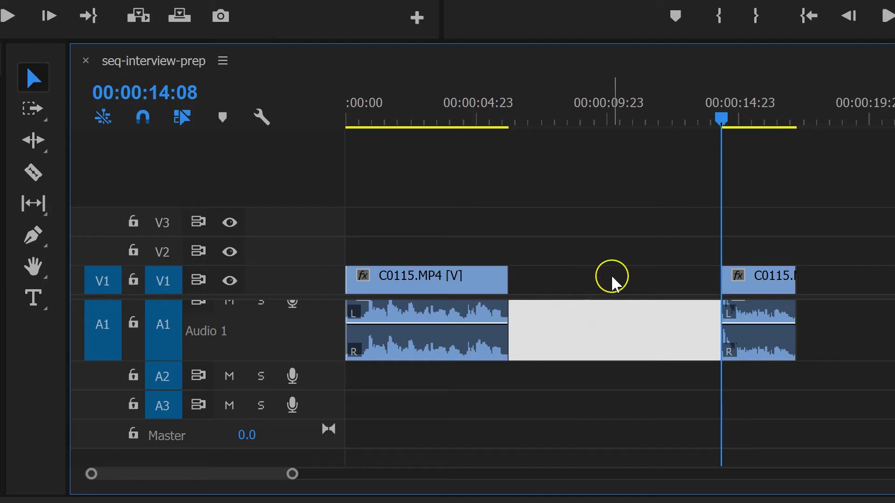
key("Delete")
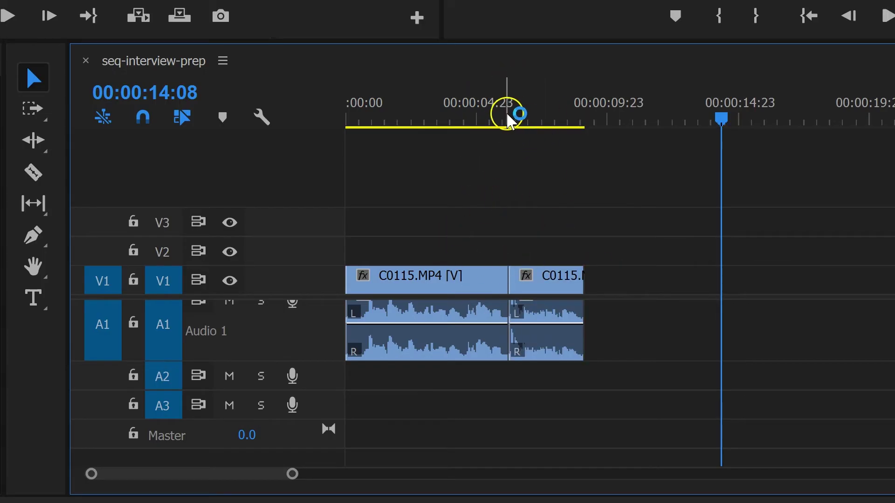
Move the playhead to the end of the joined clips and play the C0115.MP4 source clip
left_click_drag(500, 122, 605, 121)
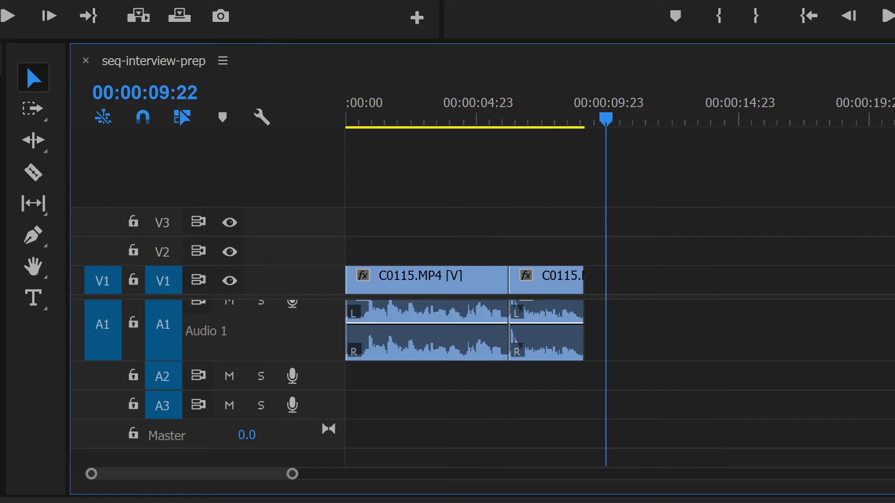
key("shift+4")
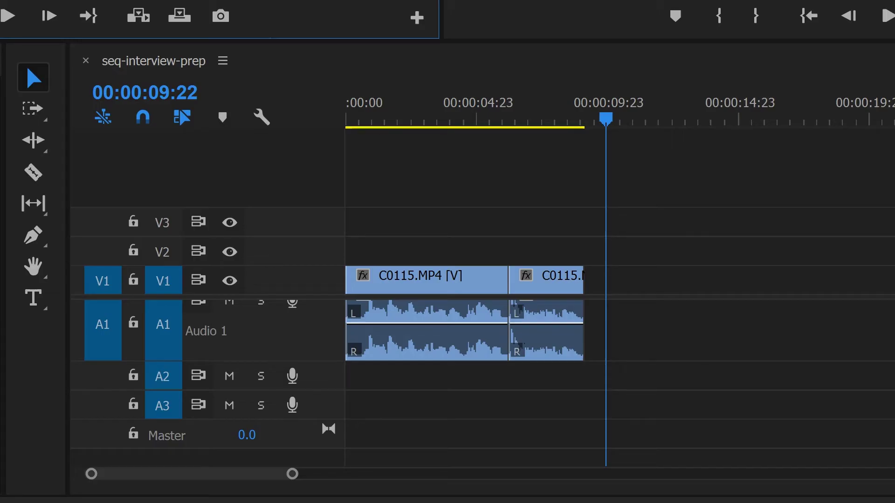
key("space")
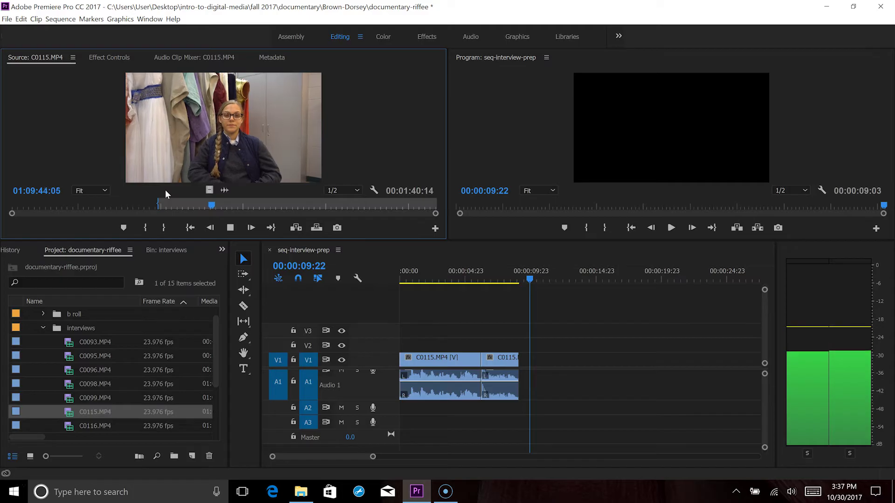
Mark an out point at 01:09:44:14 and append that C0115.MP4 range after the existing clips
key("space")
key("o")
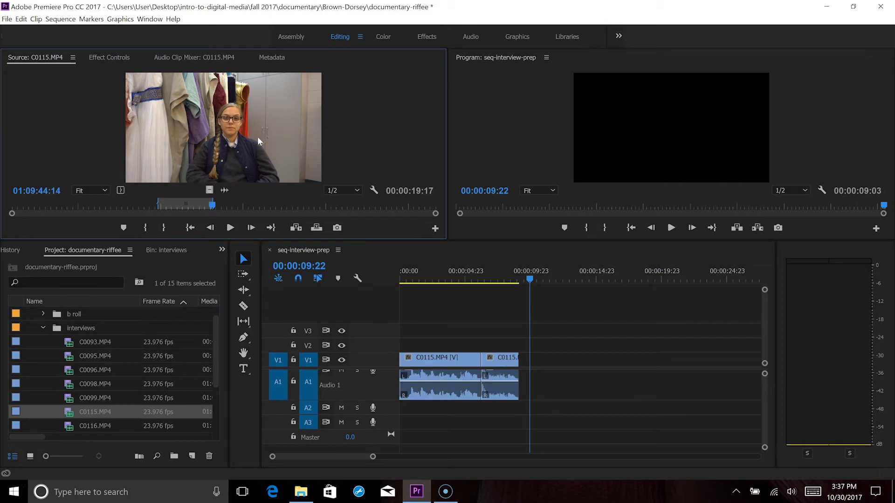
left_click_drag(463, 281, 527, 365)
key("z")
left_click(591, 326, "alt")
left_click(591, 325, "alt")
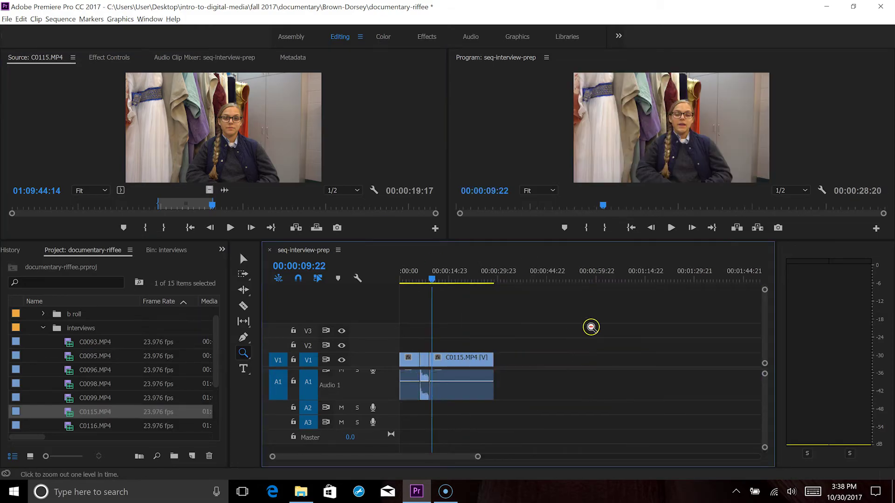
key("v")
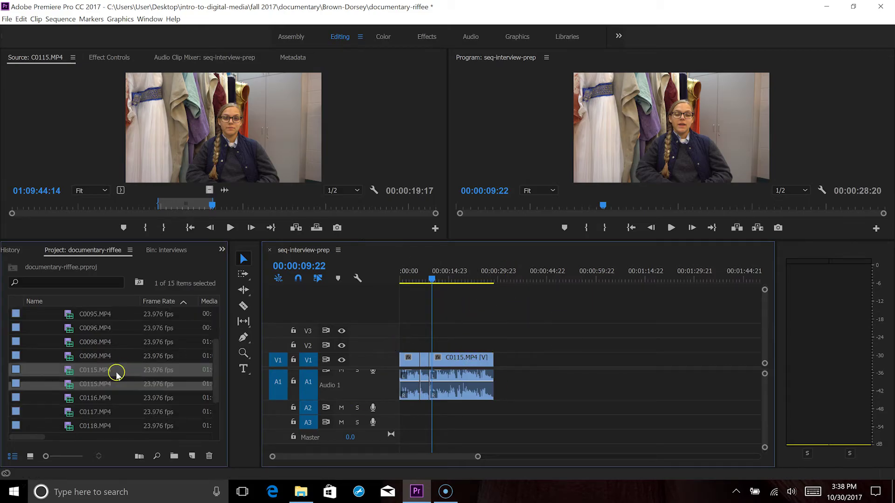
Mark an in/out range on C0128.MP4 and place it later in the sequence
double_click(70, 397)
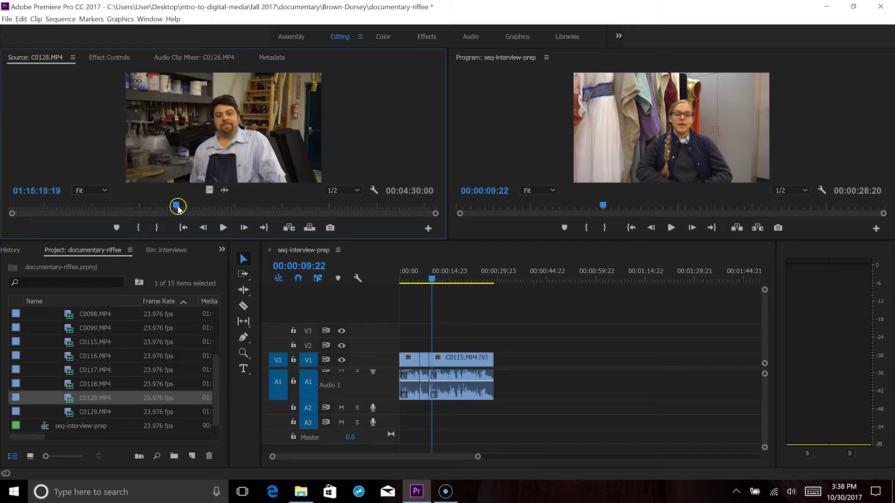
key("i")
left_click(256, 204)
key("o")
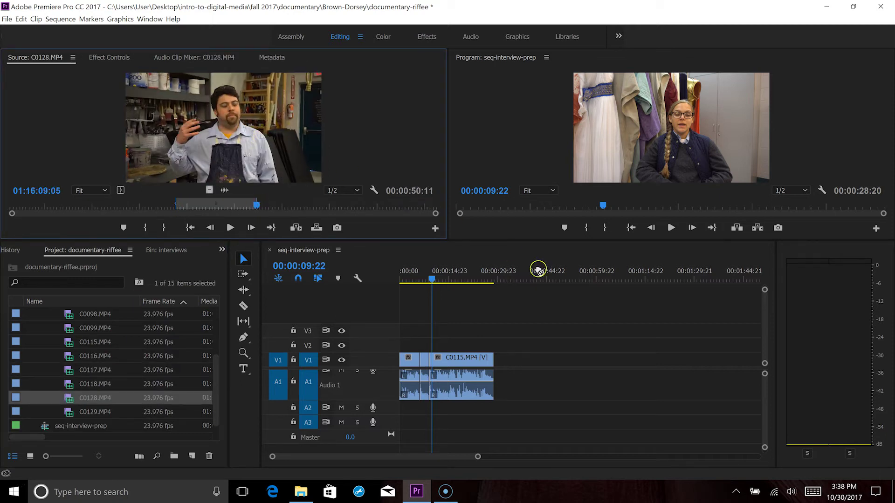
left_click_drag(538, 270, 525, 362)
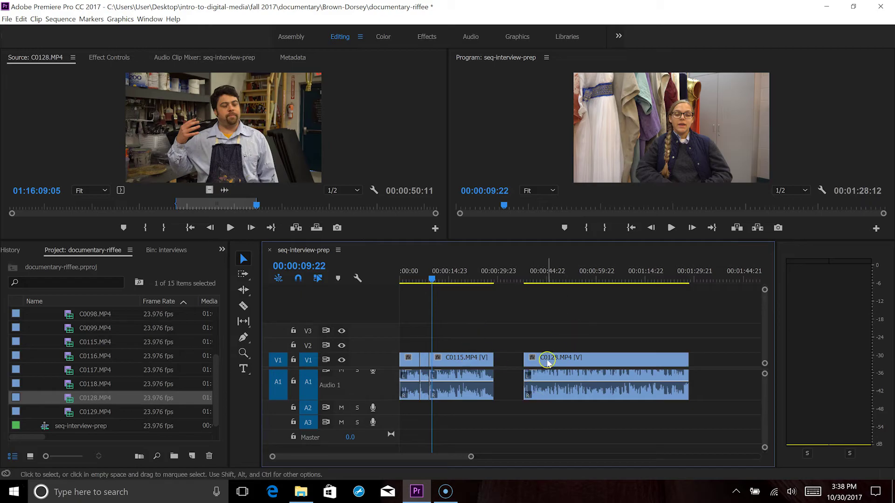
left_click(452, 367)
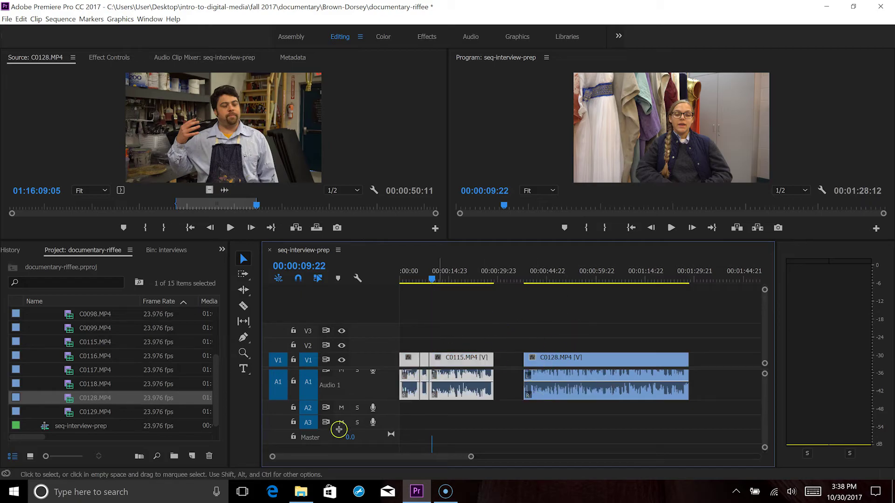
Give the C0115.MP4 clip the Mango colour label
right_click(473, 362)
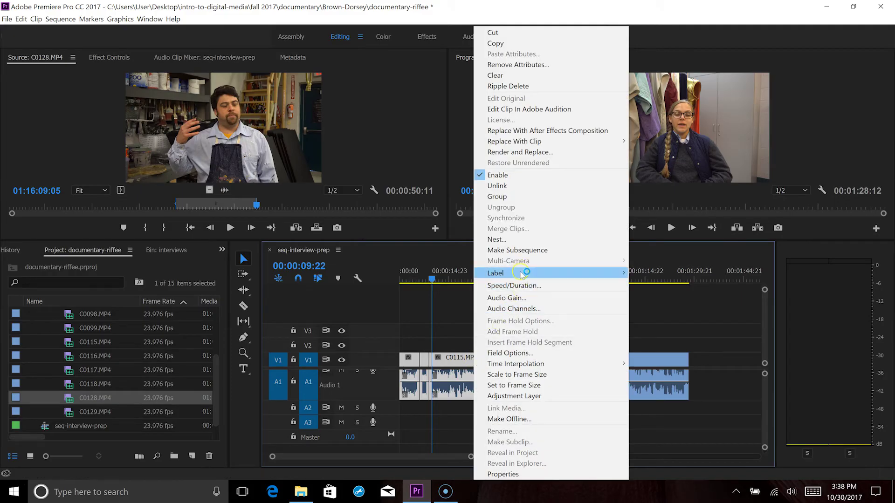
mouse_move(516, 273)
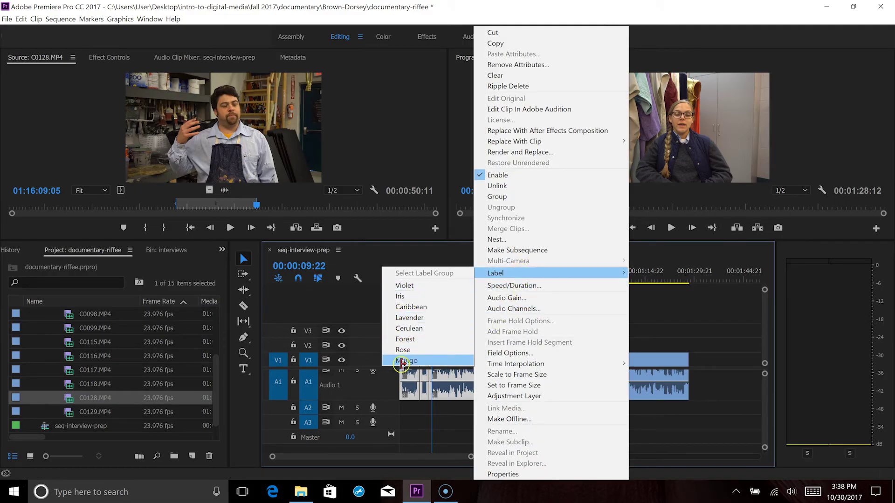
left_click(402, 362)
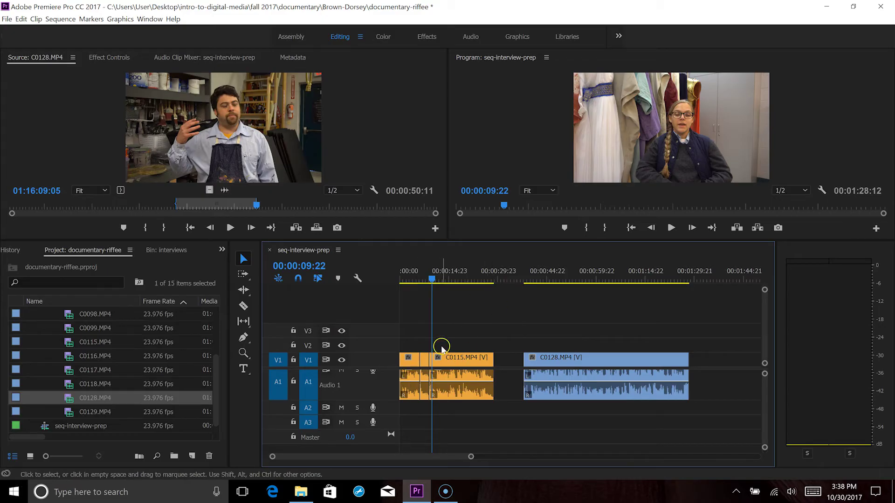
double_click(454, 356)
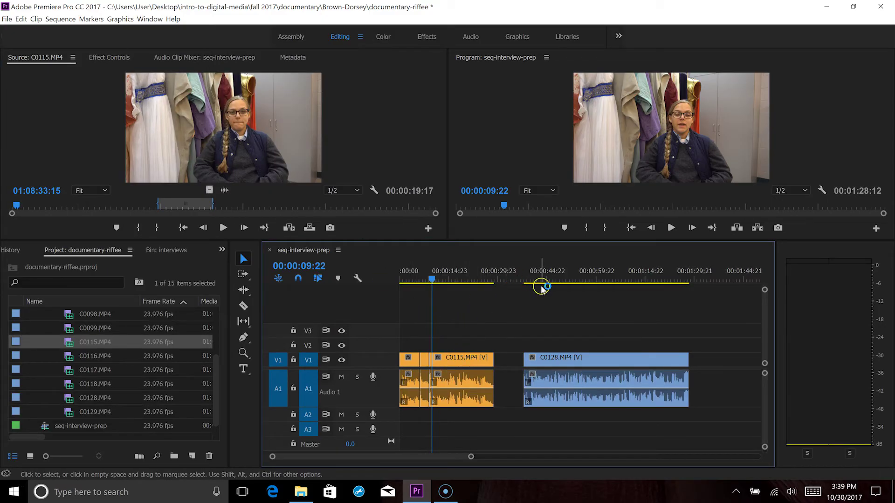
Give clip C0128 the green Forest label
left_click(567, 359)
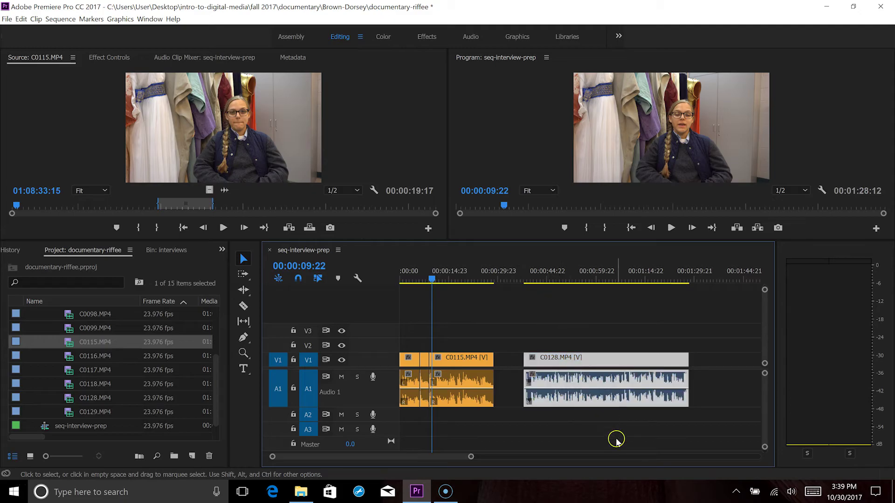
right_click(601, 361)
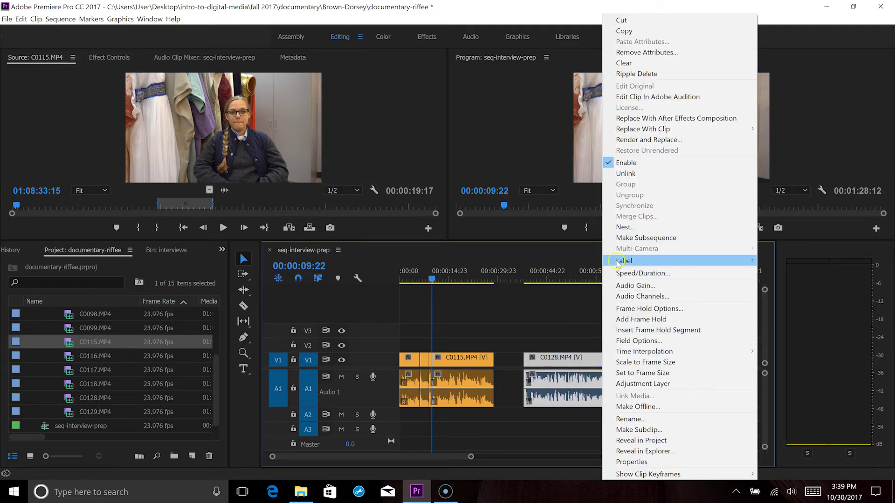
mouse_move(617, 264)
left_click(534, 326)
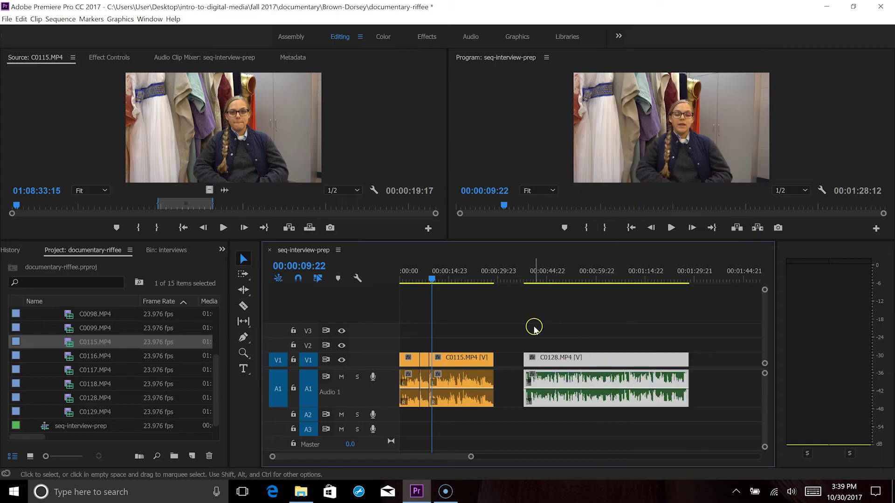
Trim the end of clip C0128 slightly shorter on the timeline
left_click(615, 335)
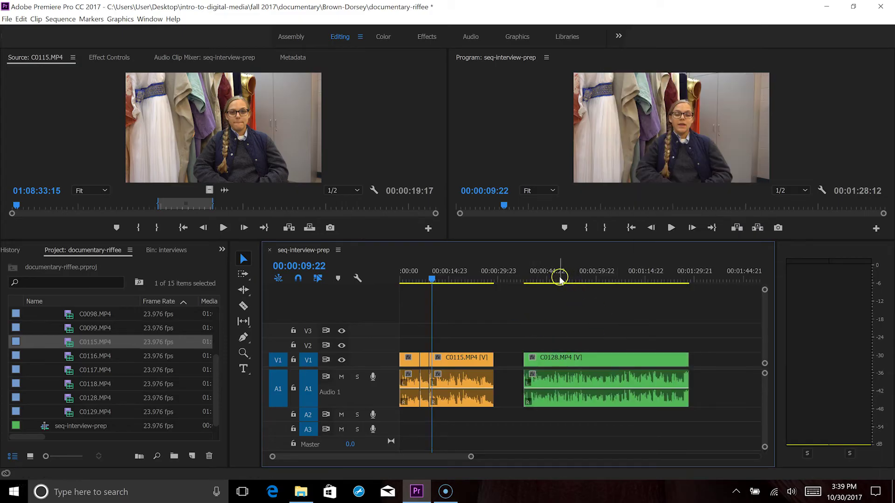
left_click(559, 279)
left_click_drag(559, 278, 541, 279)
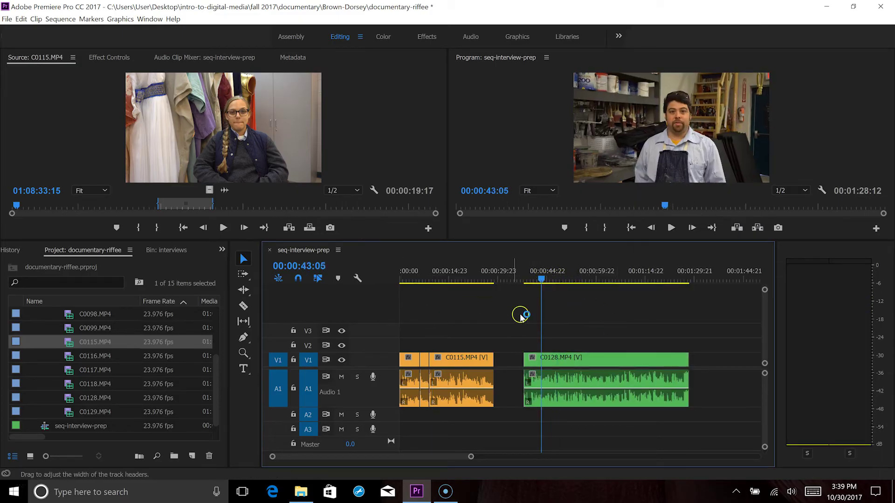
key("z")
left_click(499, 343, "alt")
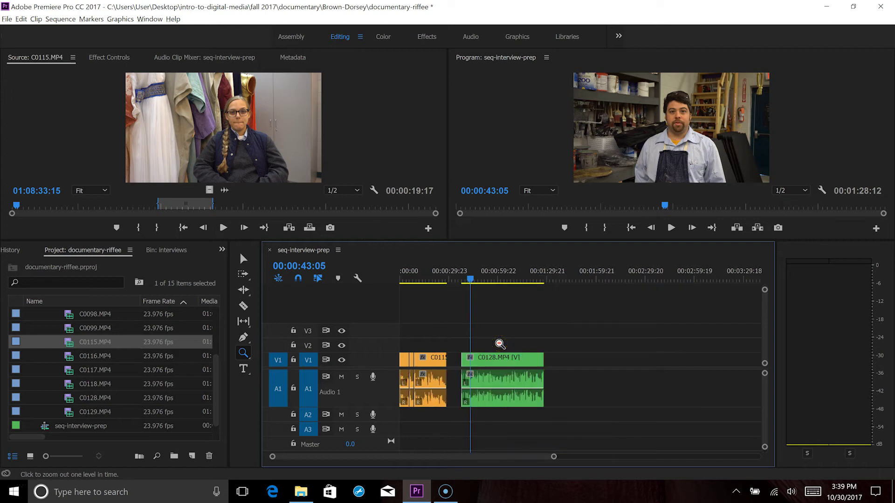
left_click(499, 344, "alt")
key("v")
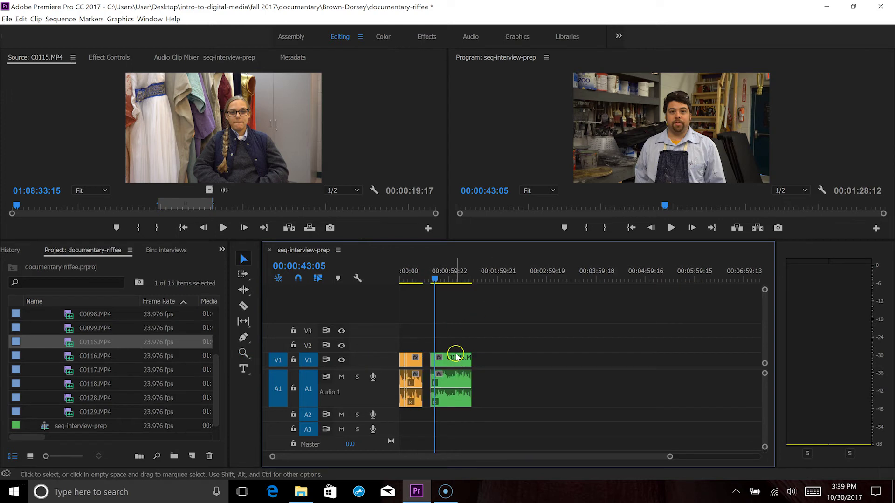
left_click_drag(415, 333, 408, 402)
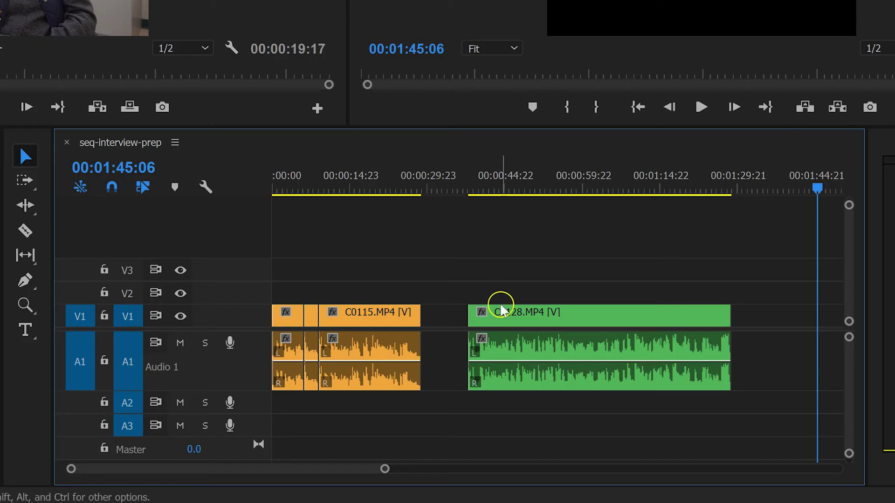
left_click_drag(730, 315, 724, 335)
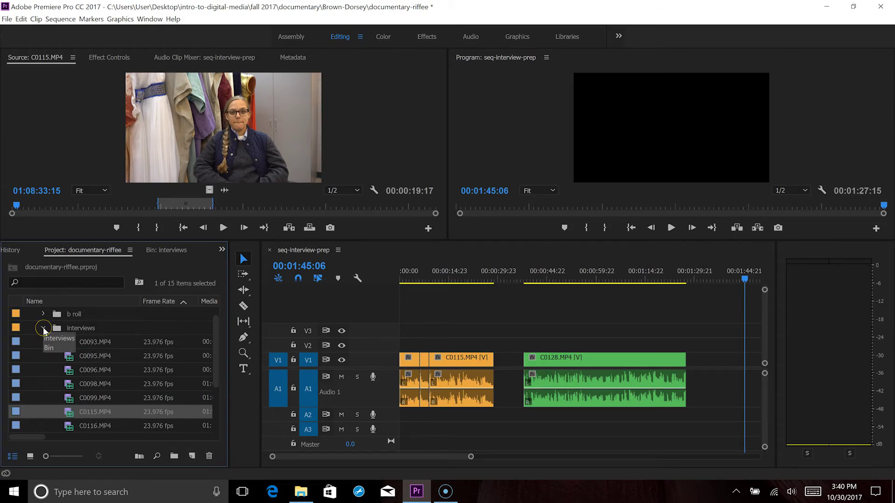
left_click(43, 329)
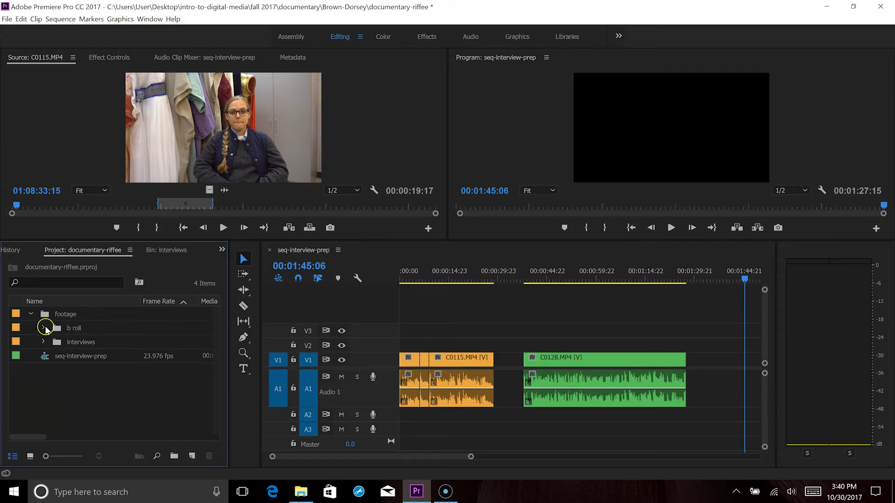
Make a new sequence from b-roll-2 clip C0001.MP4 and name it seq-b-roll-prep
left_click(43, 328)
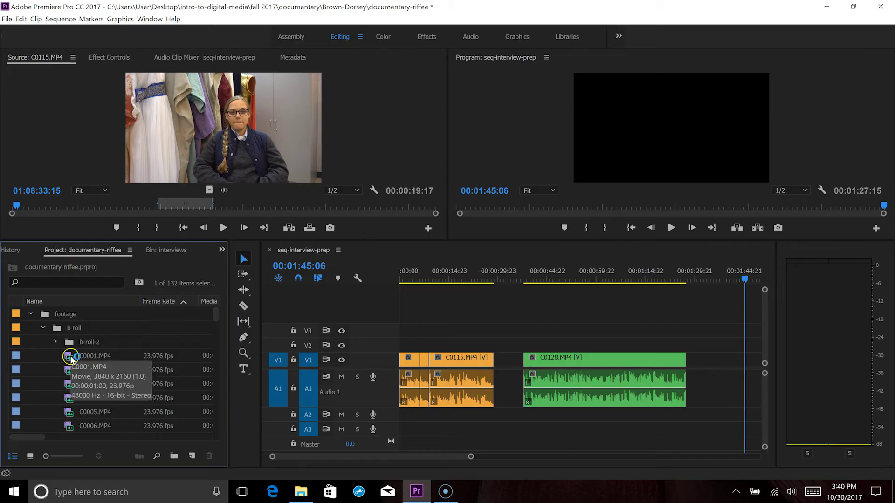
right_click(71, 359)
left_click(56, 344)
right_click(78, 356)
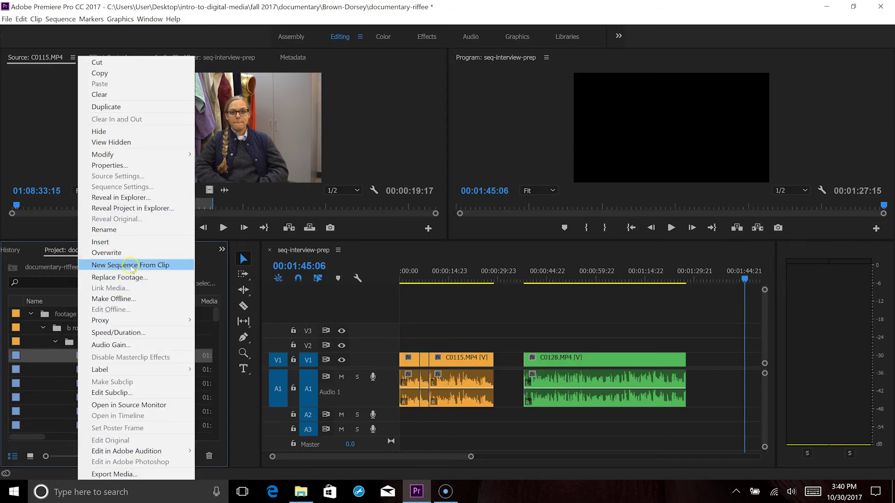
left_click(130, 266)
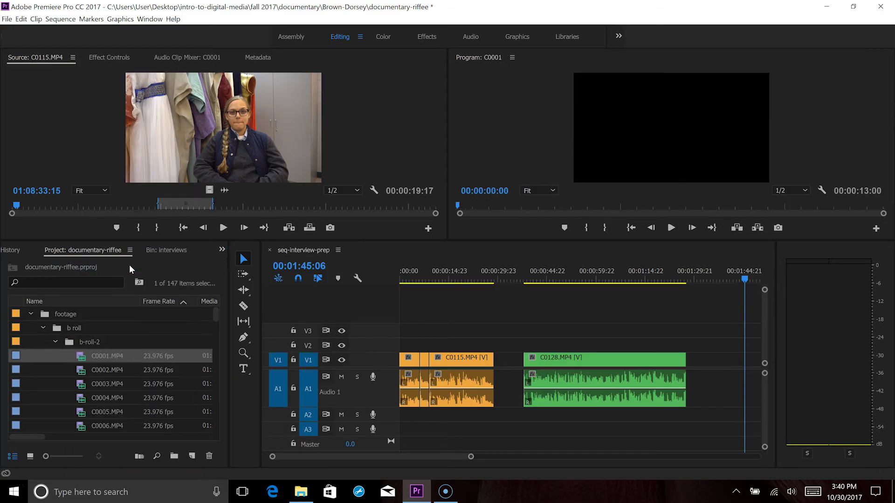
left_click(303, 296)
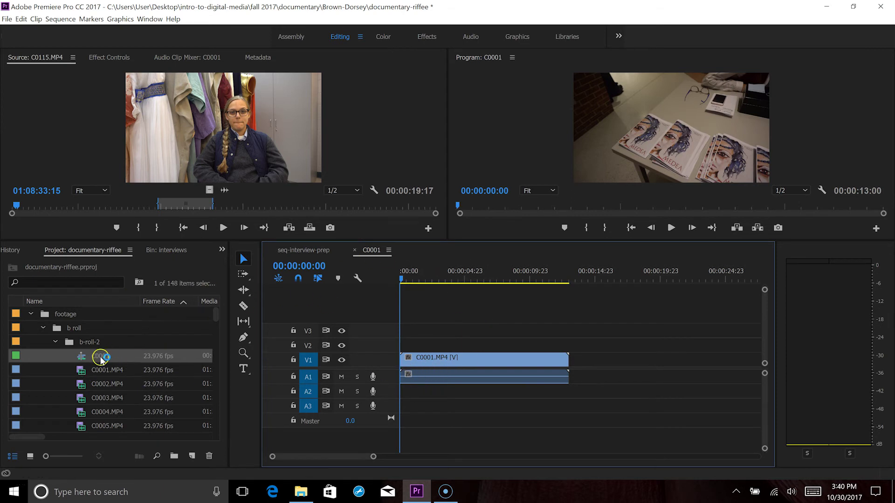
left_click(101, 356)
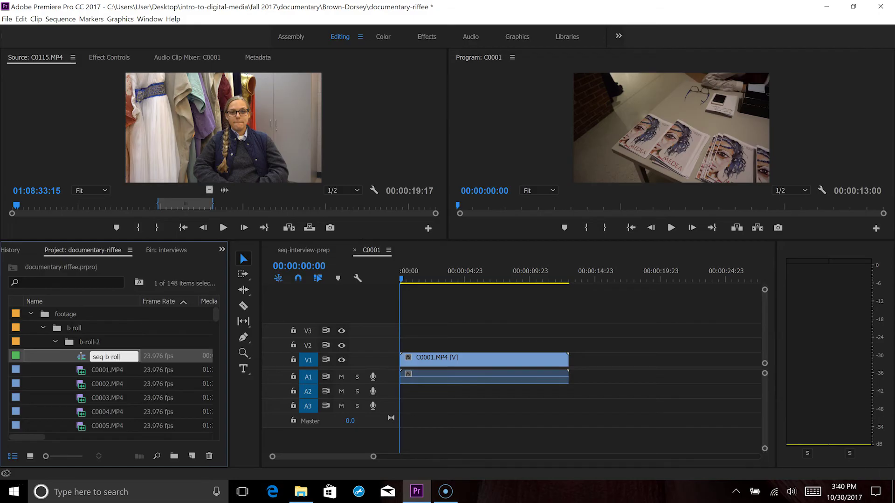
key("Tab")
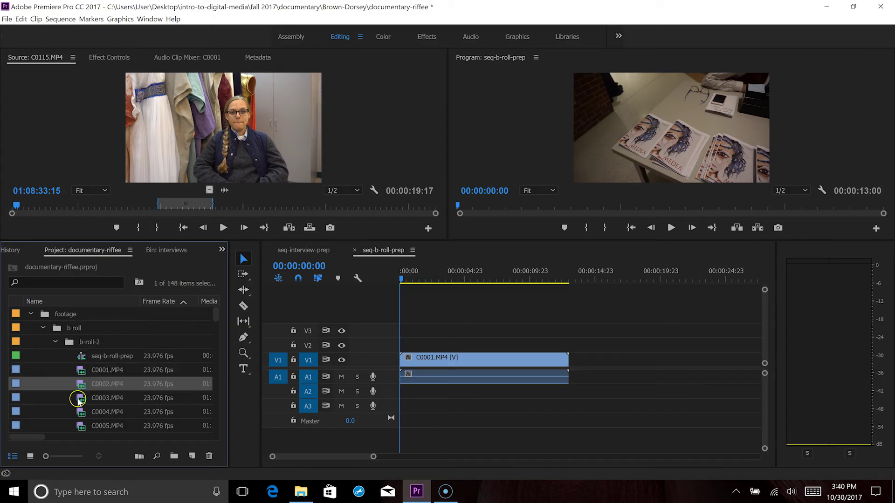
scroll(82, 394, "down", 3)
Mark C0013's out point at 01:25:29:21 and add it to the sequence after C0001
double_click(80, 398)
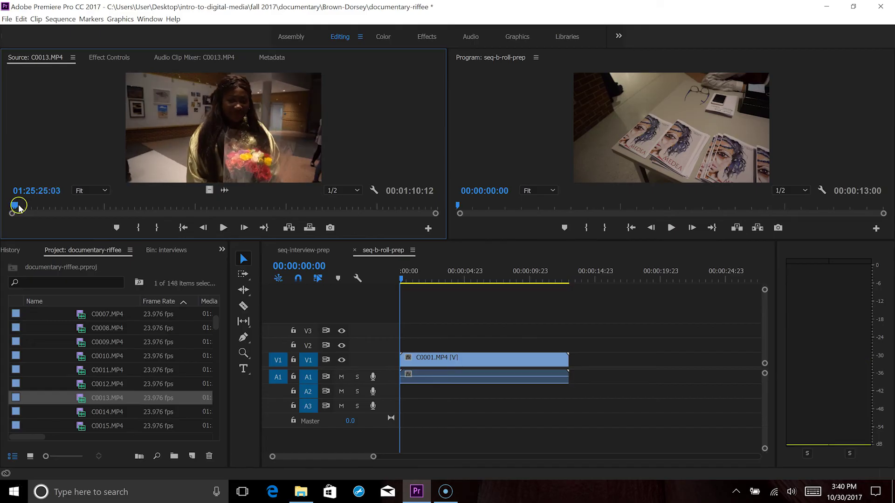
left_click_drag(16, 206, 49, 219)
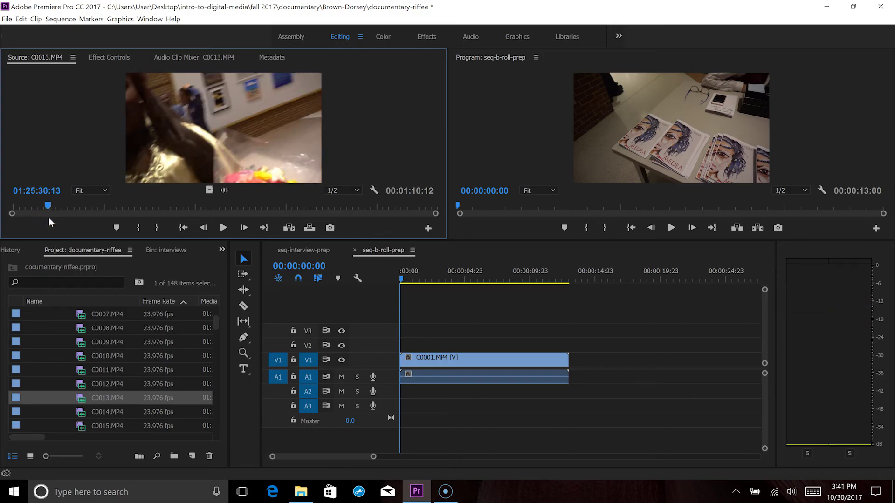
left_click_drag(49, 208, 46, 208)
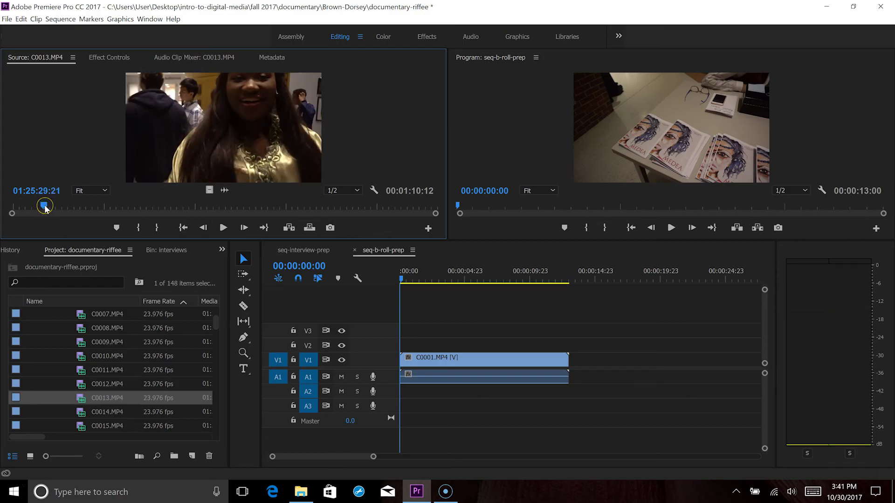
key("o")
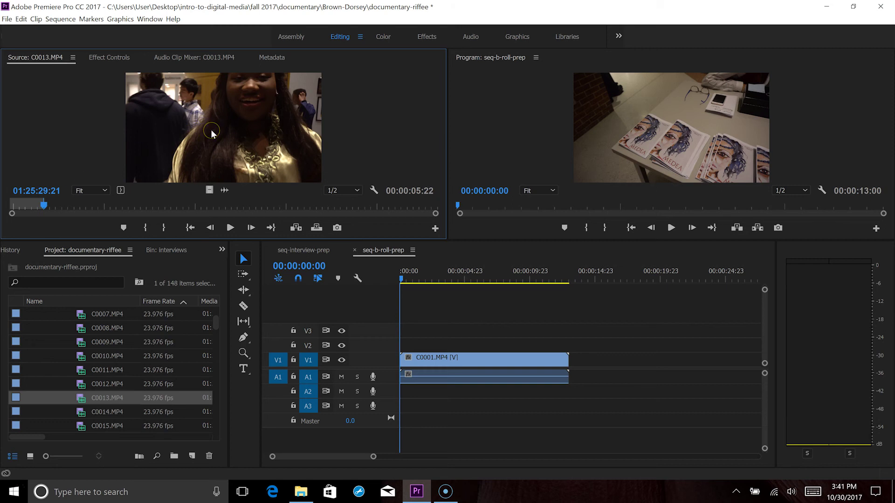
left_click_drag(276, 178, 573, 367)
Delete C0001 and close the gap so C0013 starts the sequence
left_click_drag(518, 312, 445, 450)
key("Delete")
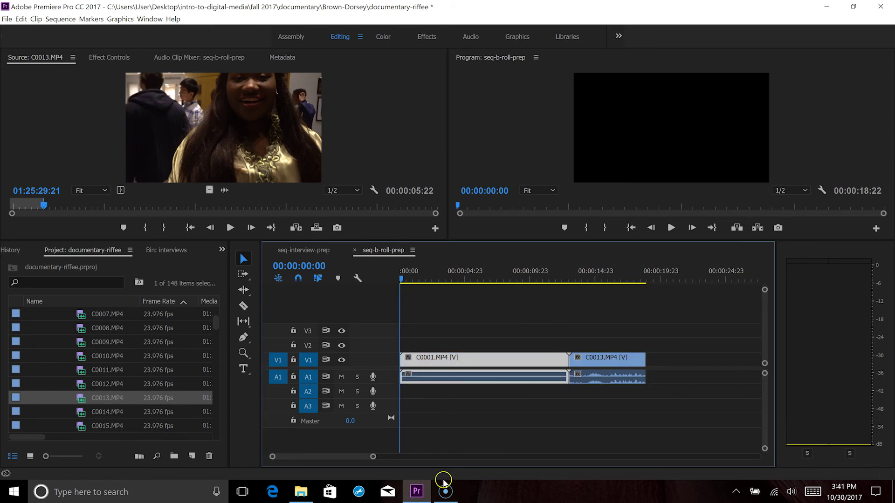
left_click(514, 364)
key("Delete")
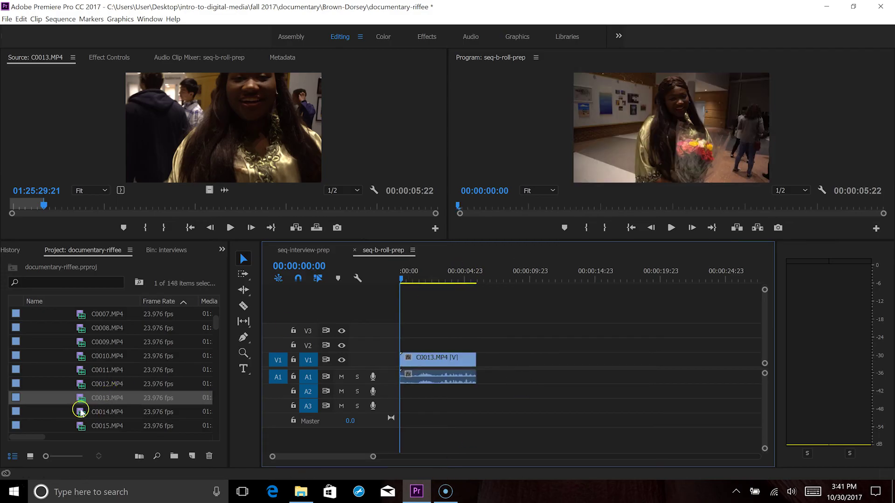
Mark an in/out range around 01:26:57:01 in C0014 and add it after C0013
double_click(80, 411)
left_click(203, 207)
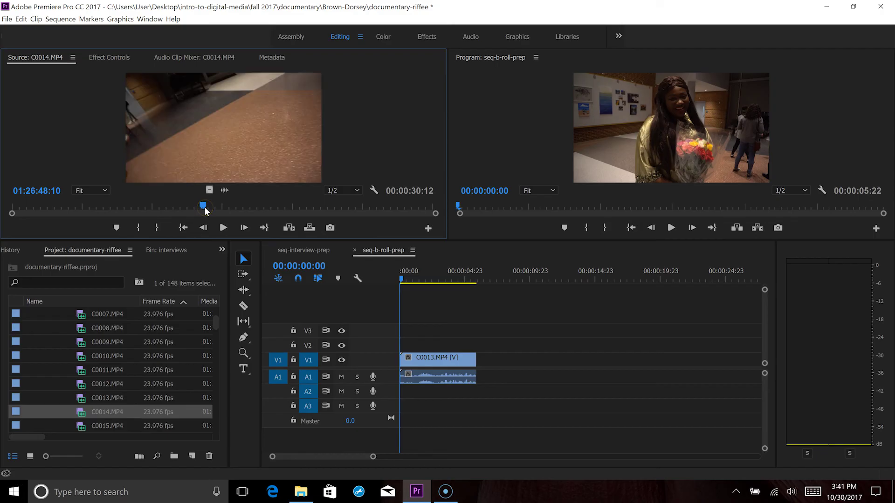
left_click(324, 208)
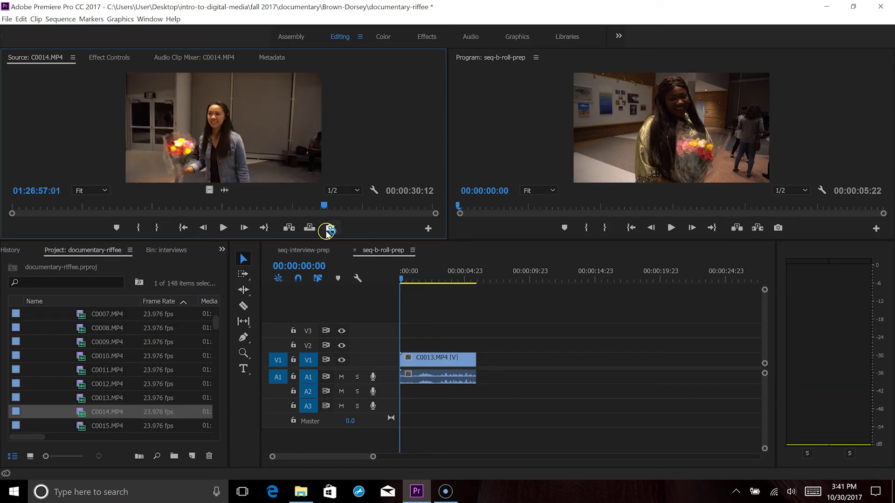
key("i")
key("o")
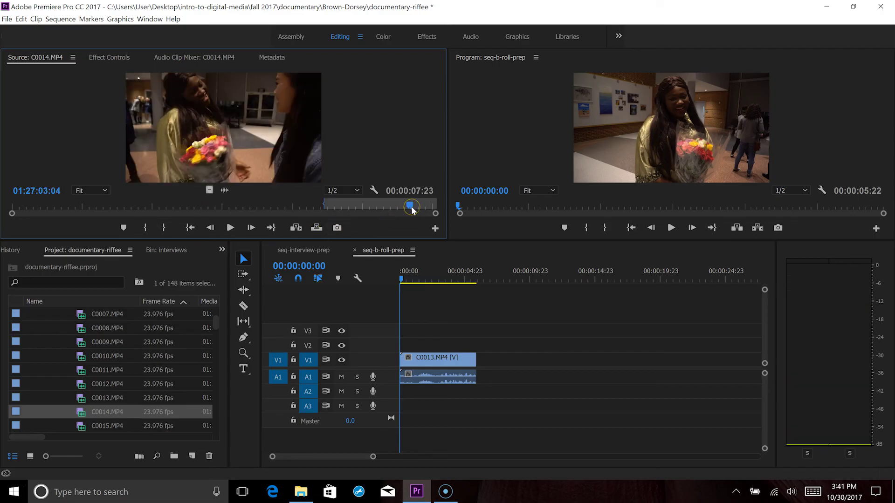
left_click_drag(259, 128, 479, 368)
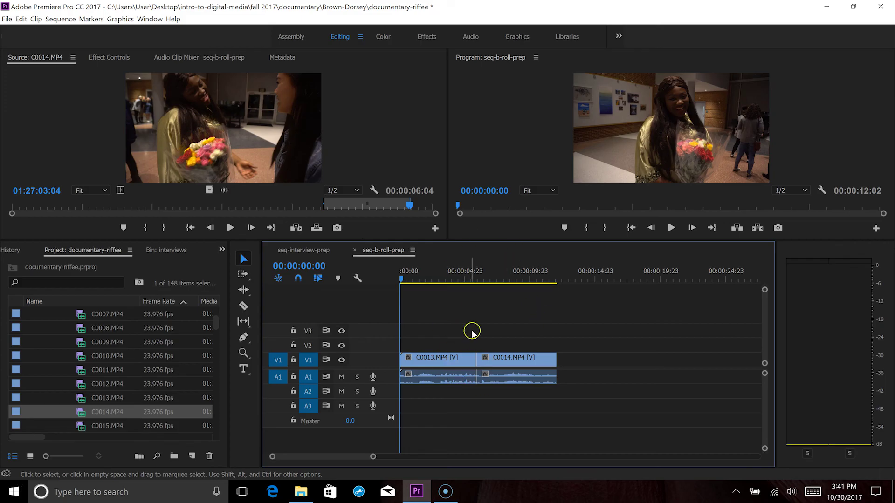
left_click(442, 315)
left_click(311, 251)
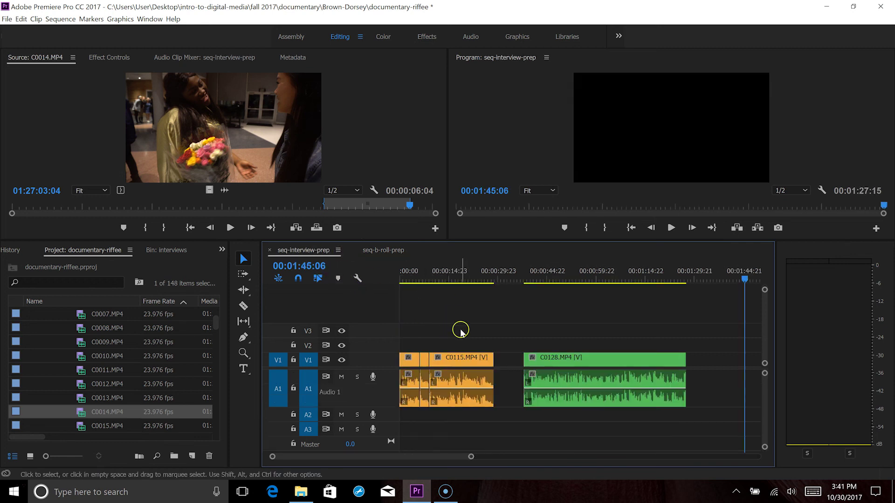
left_click(375, 250)
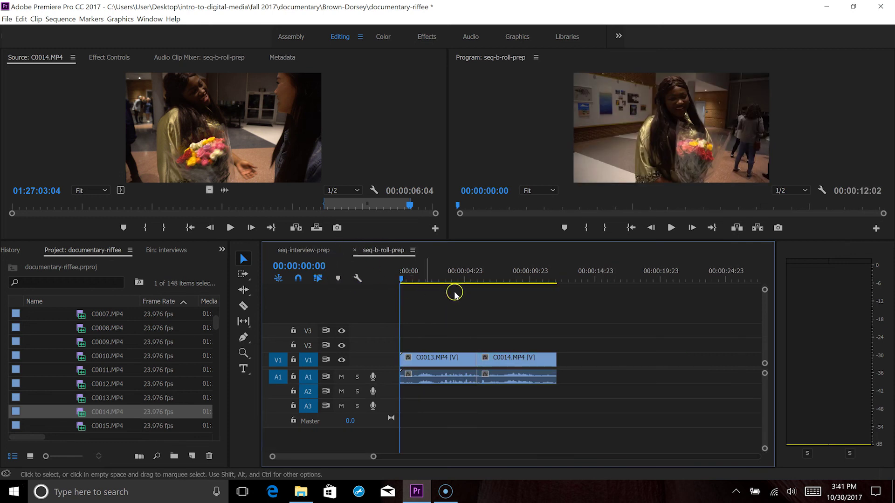
left_click_drag(521, 317, 581, 401)
left_click(550, 331)
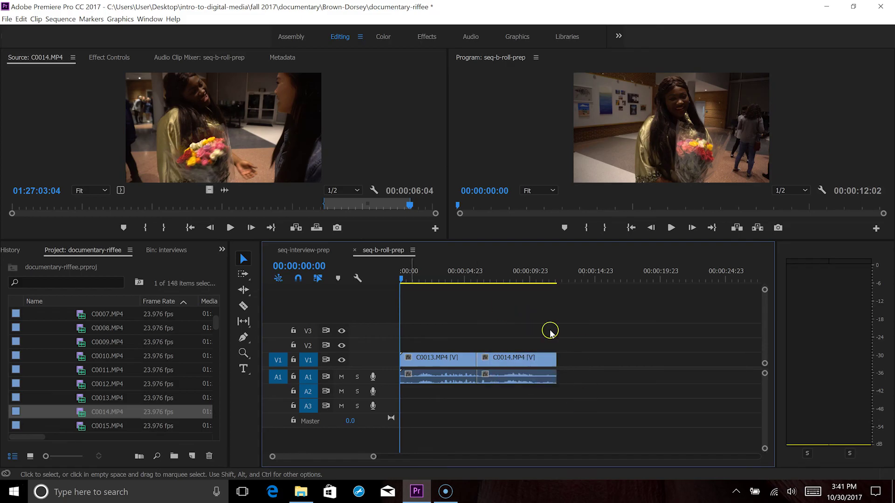